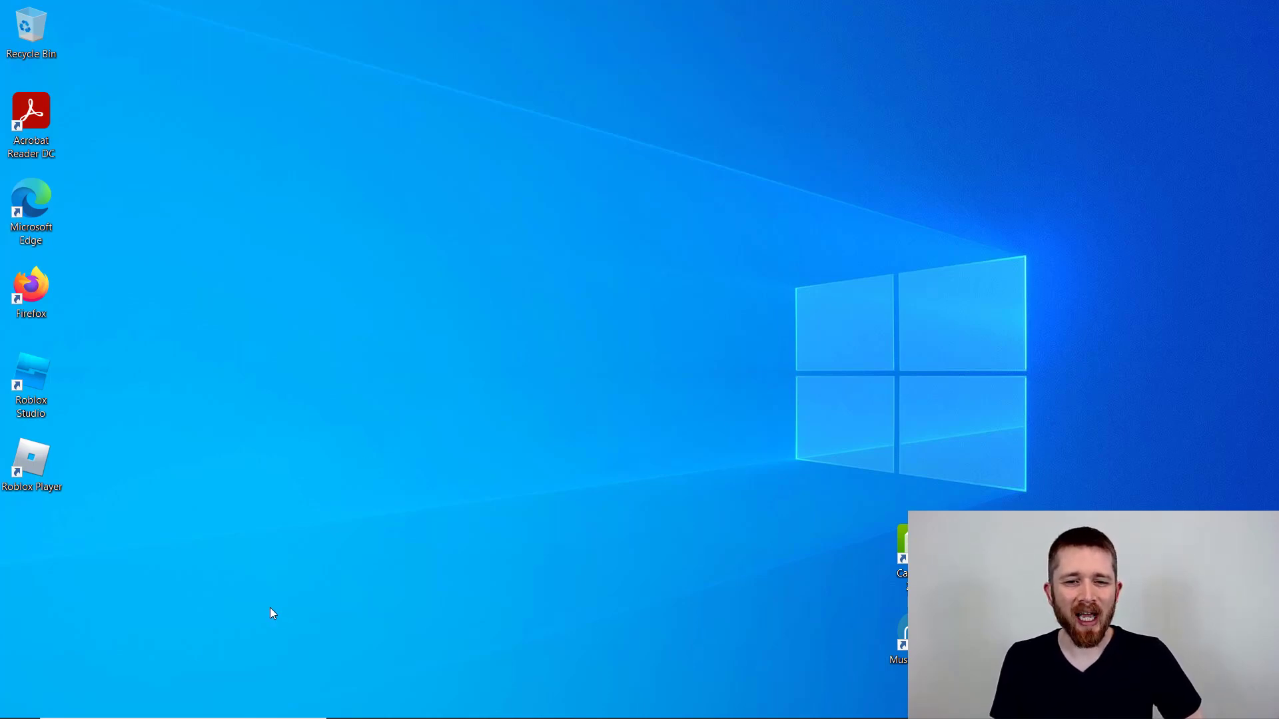
- Switch to the Roblox website in the browser and open the Plugins category of the creation Library
left_click(349, 703)
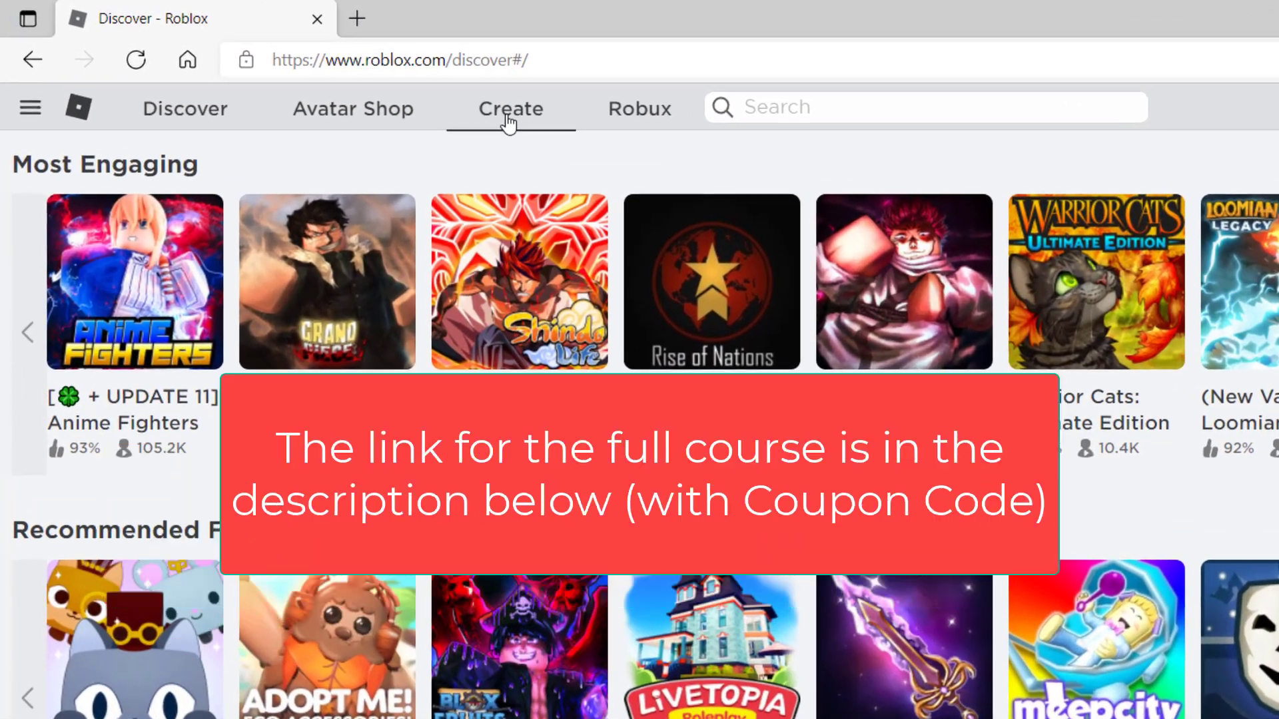
left_click(507, 113)
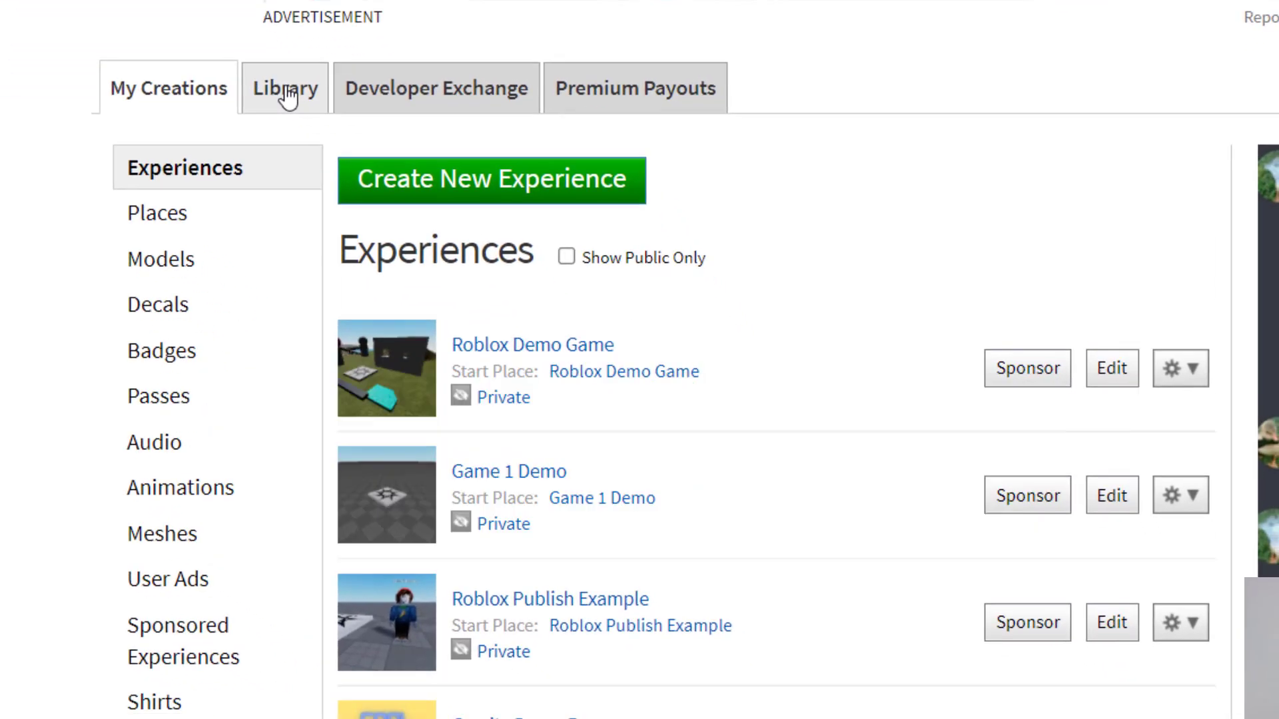
left_click(287, 93)
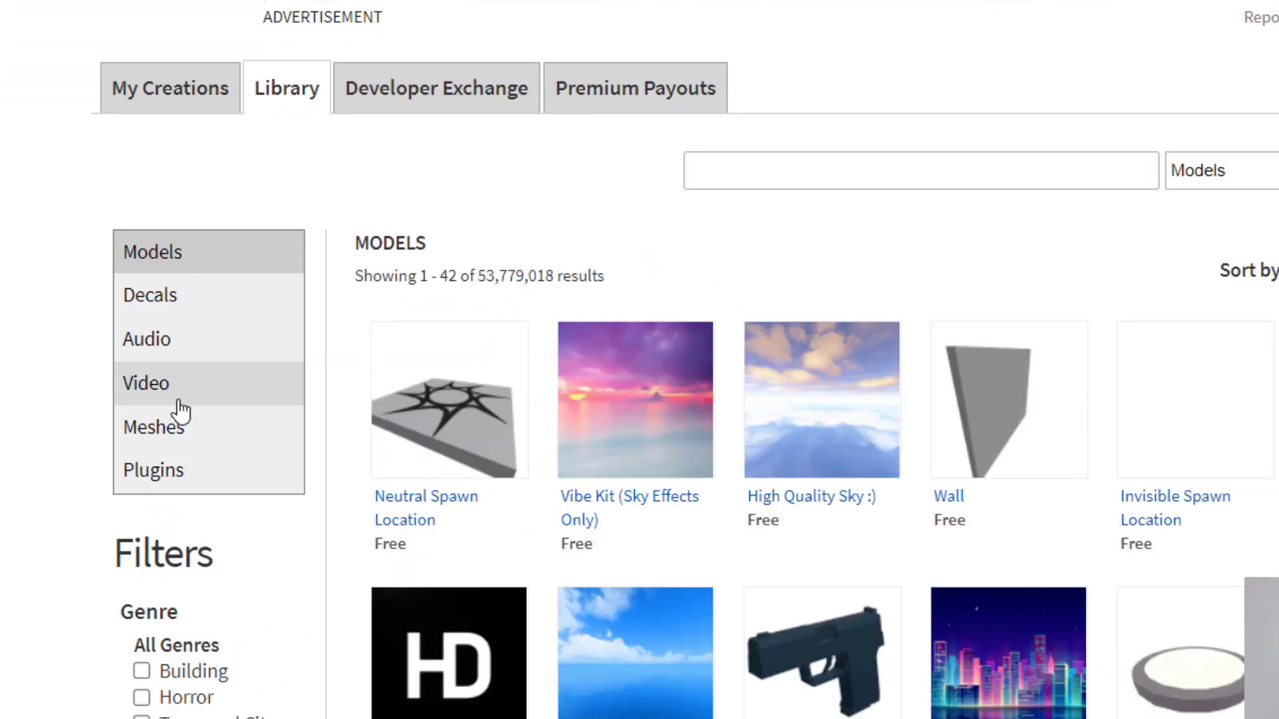
left_click(264, 472)
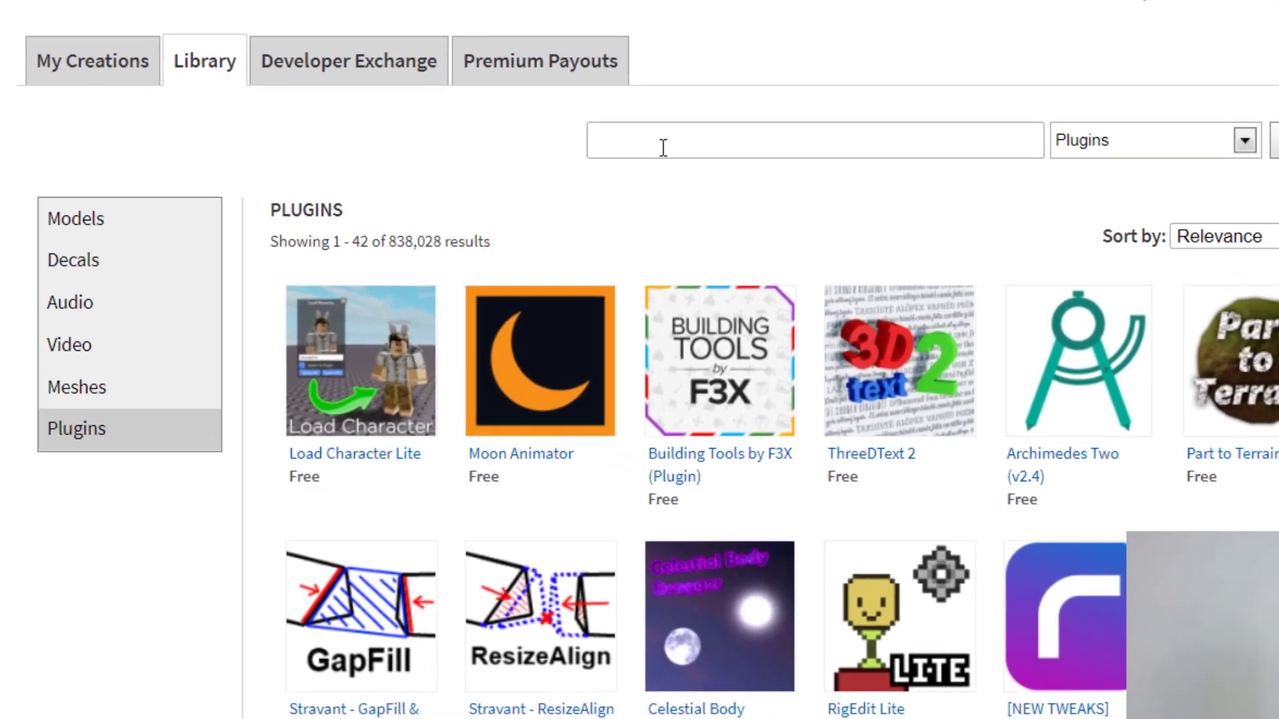
- Install the Moon Animator plugin from the Library and dismiss the installation dialog
left_click(664, 148)
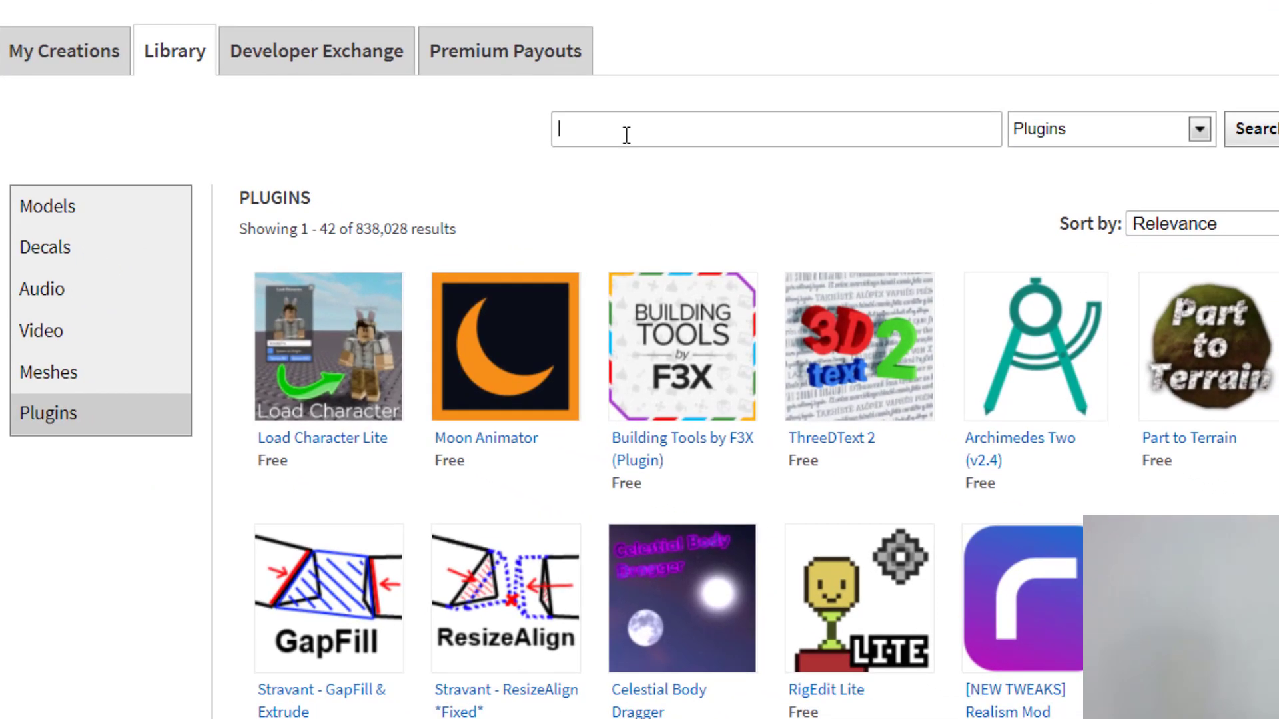
mouse_move(484, 294)
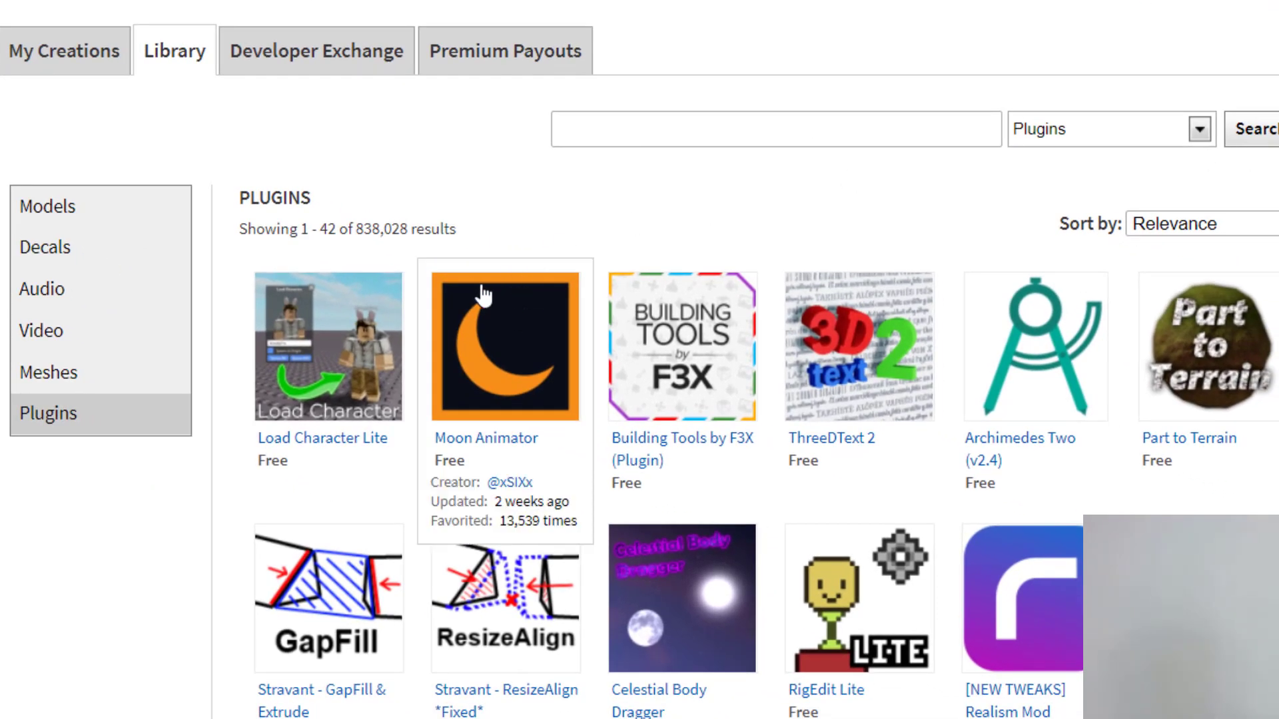
left_click(502, 446)
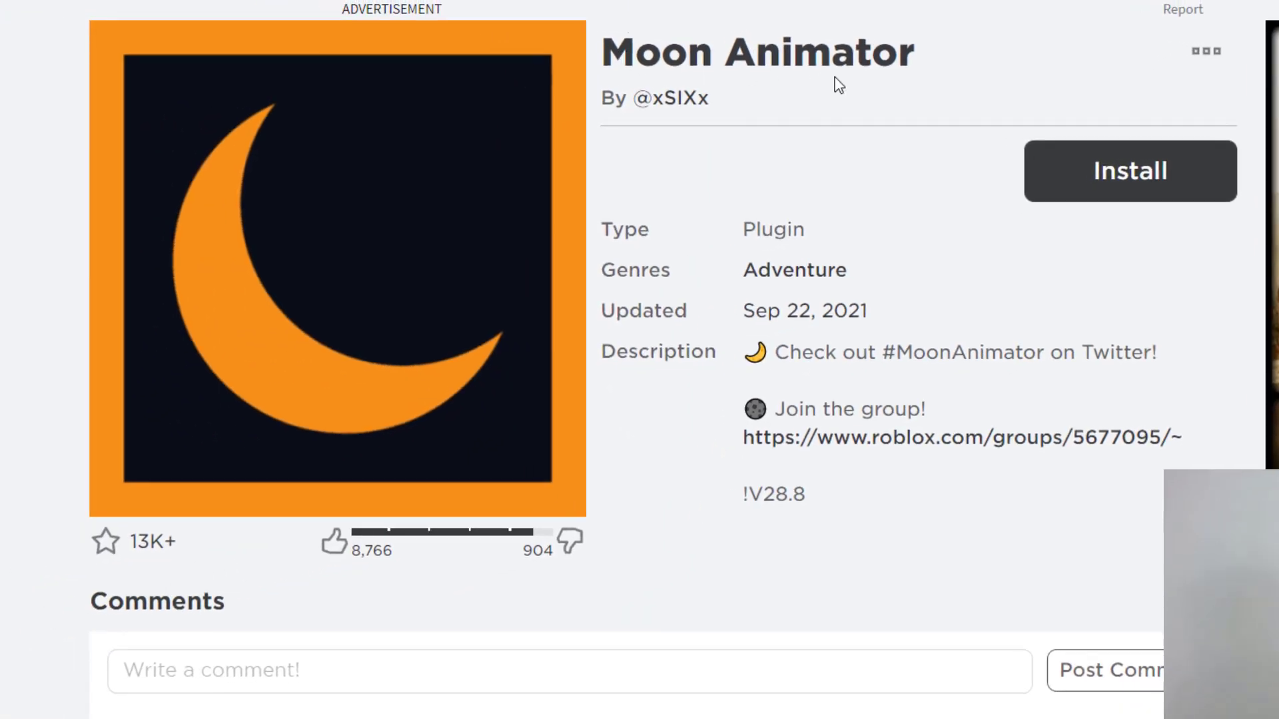
left_click(1108, 179)
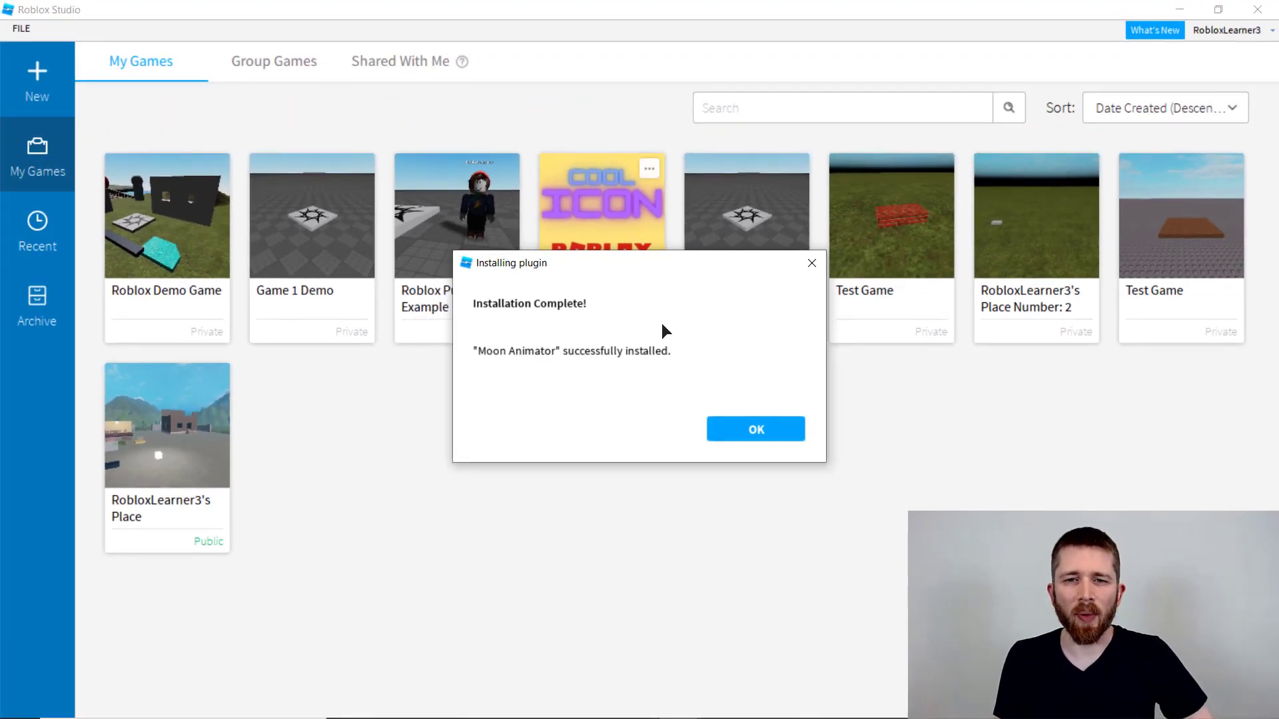
left_click(756, 429)
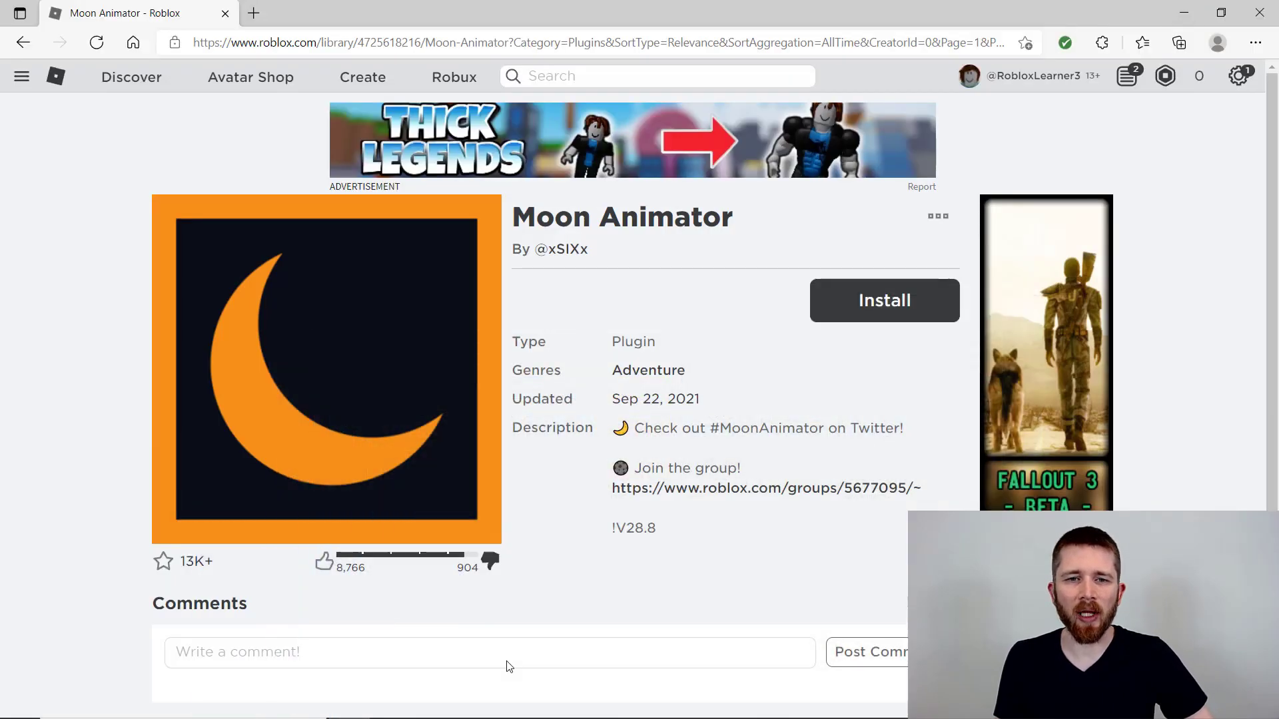
- Return to the Library's plugin listing in the browser and search the plugins for "character insert"
key("alt+Left")
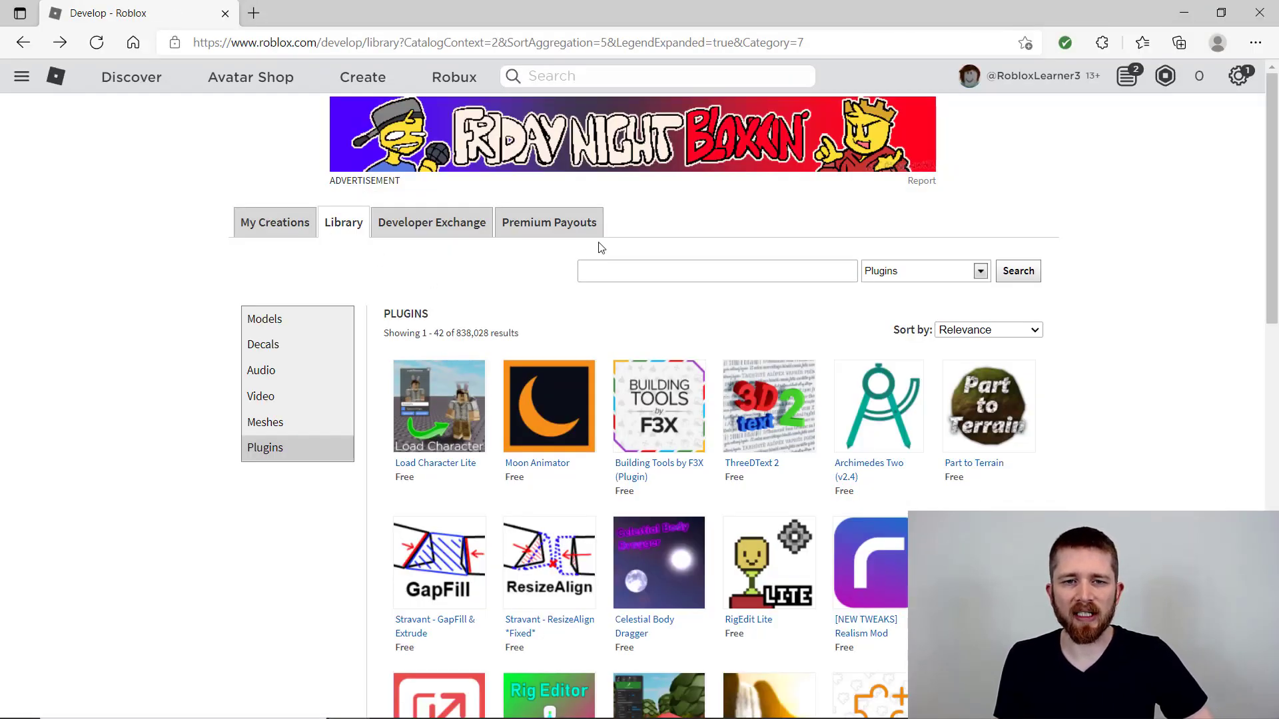
left_click(642, 269)
key("Return")
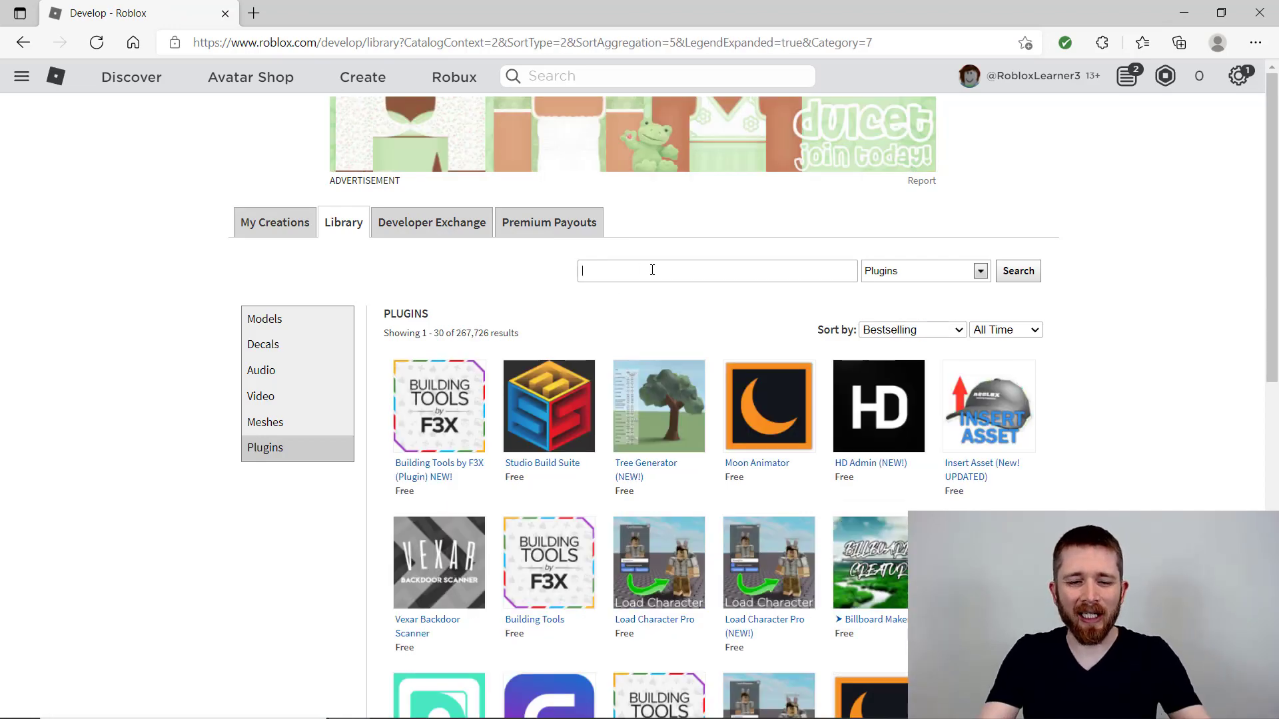
type("characte")
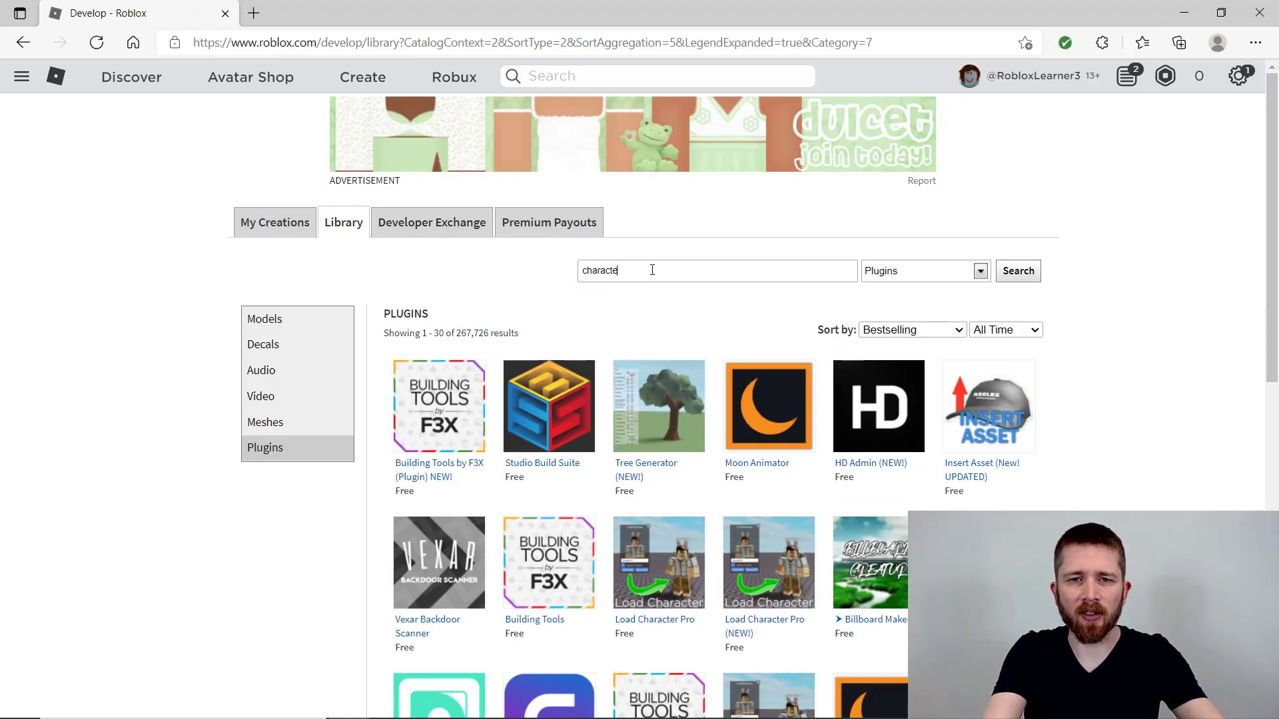
type("r insert")
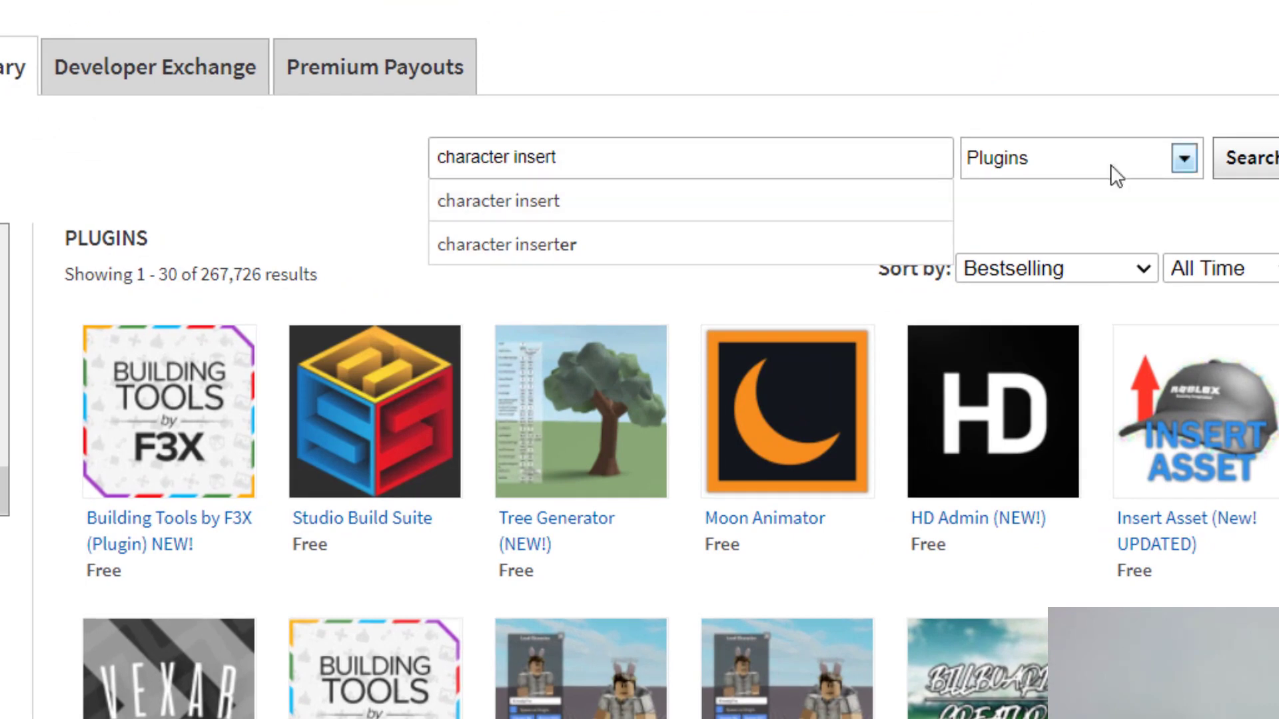
left_click(1268, 167)
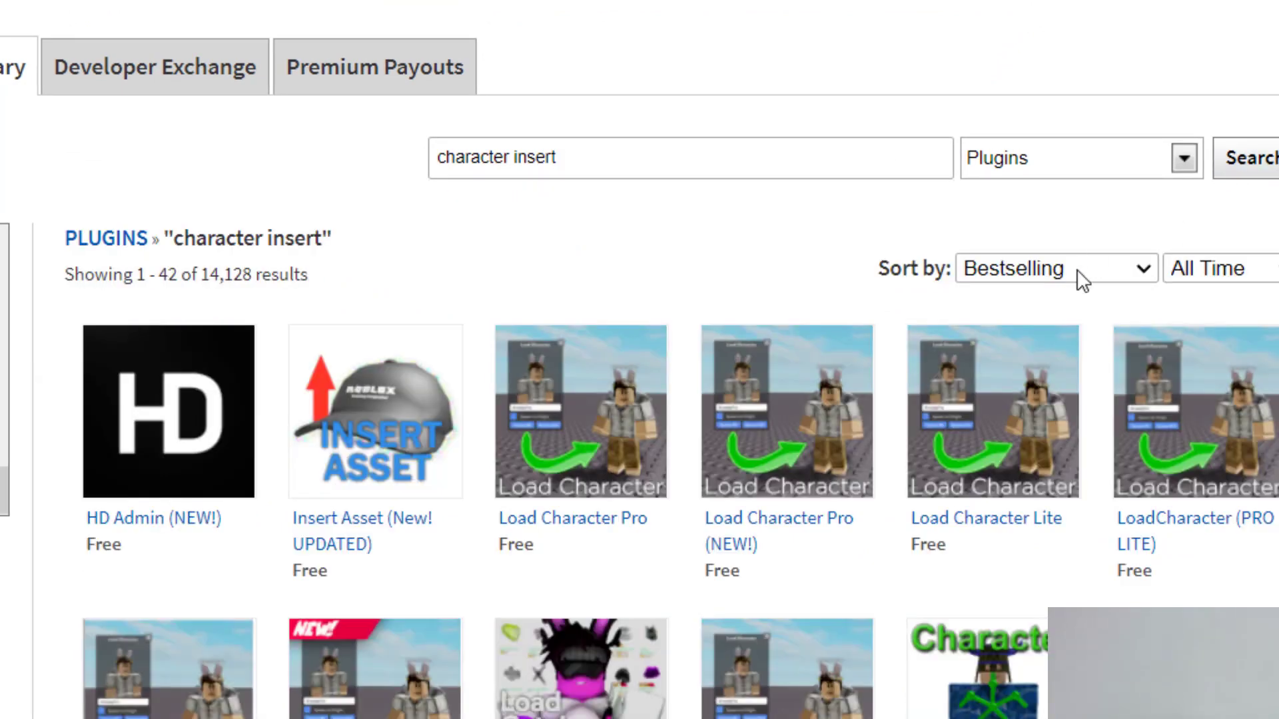
left_click(1076, 271)
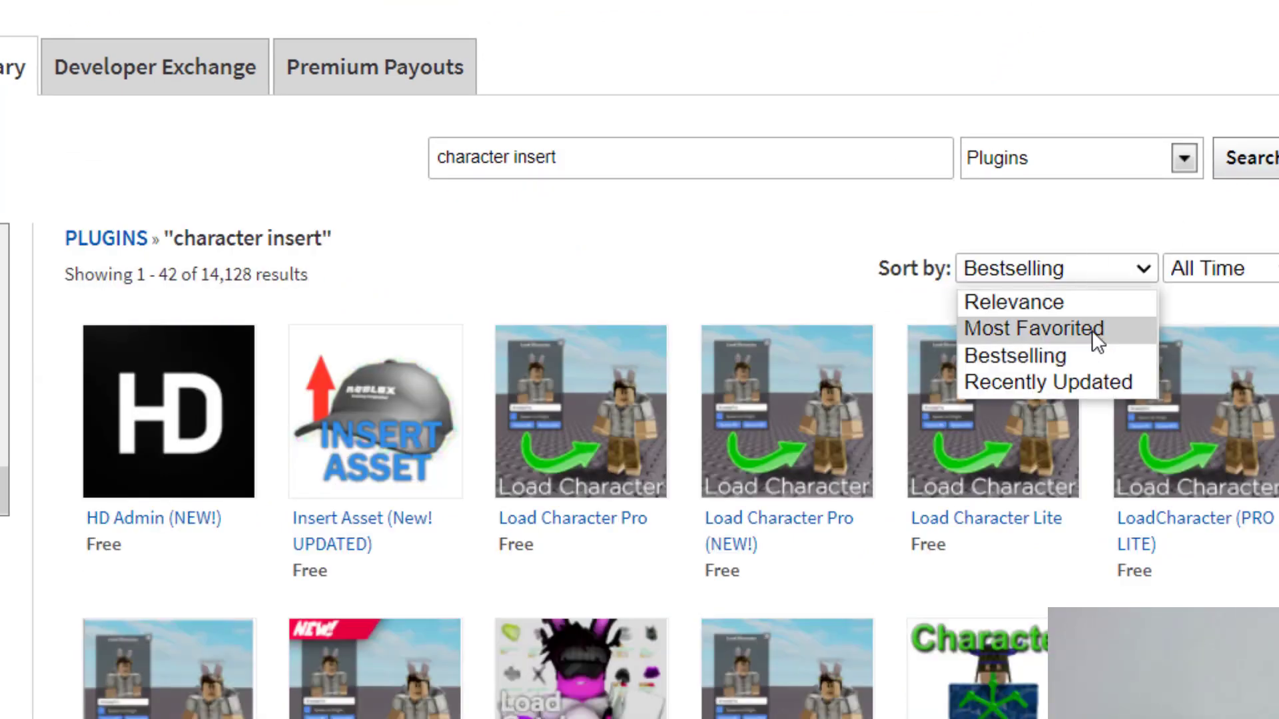
left_click(753, 247)
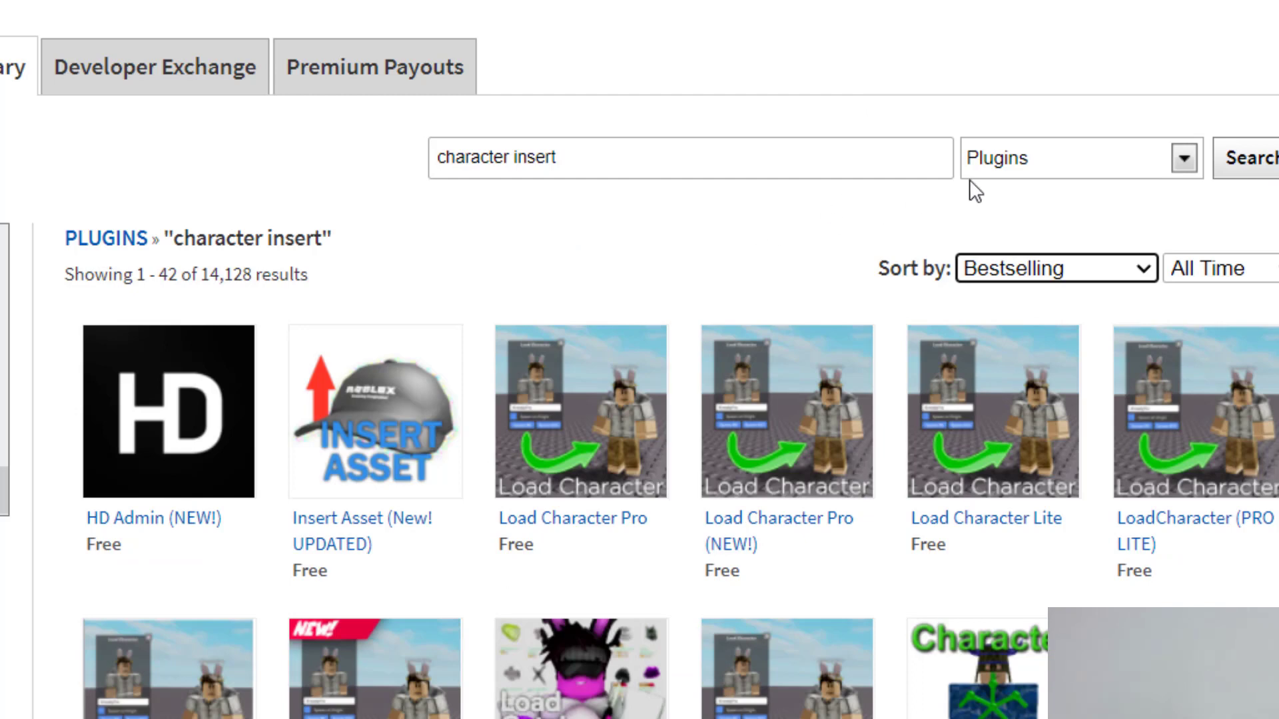
- Install the Load Character Pro plugin from the search results and dismiss the installation dialog
mouse_move(637, 515)
mouse_move(598, 526)
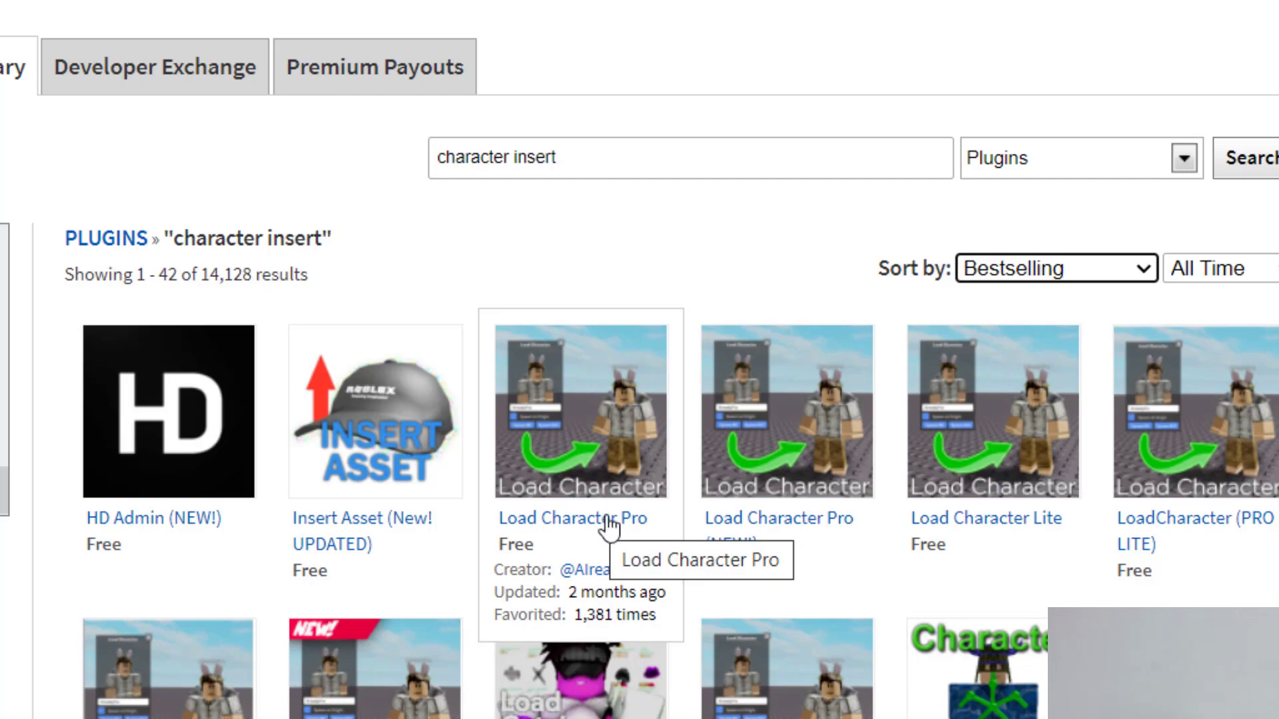
left_click(610, 527)
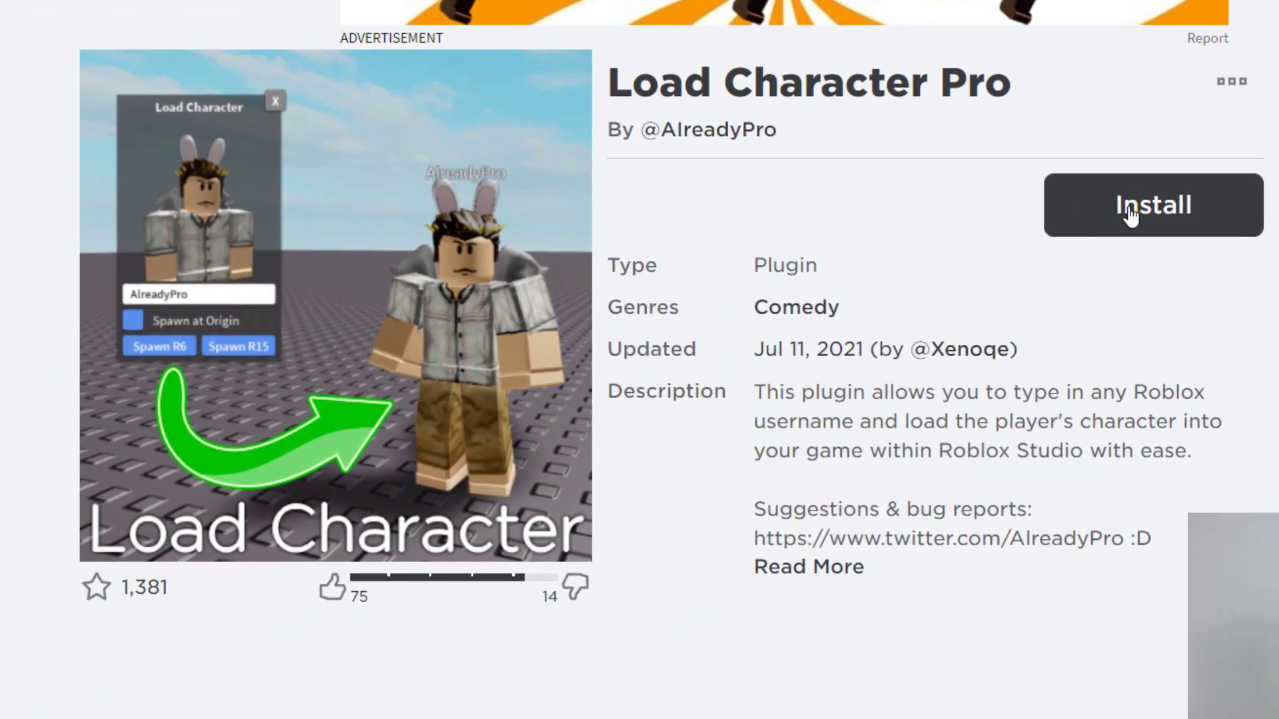
left_click(1130, 210)
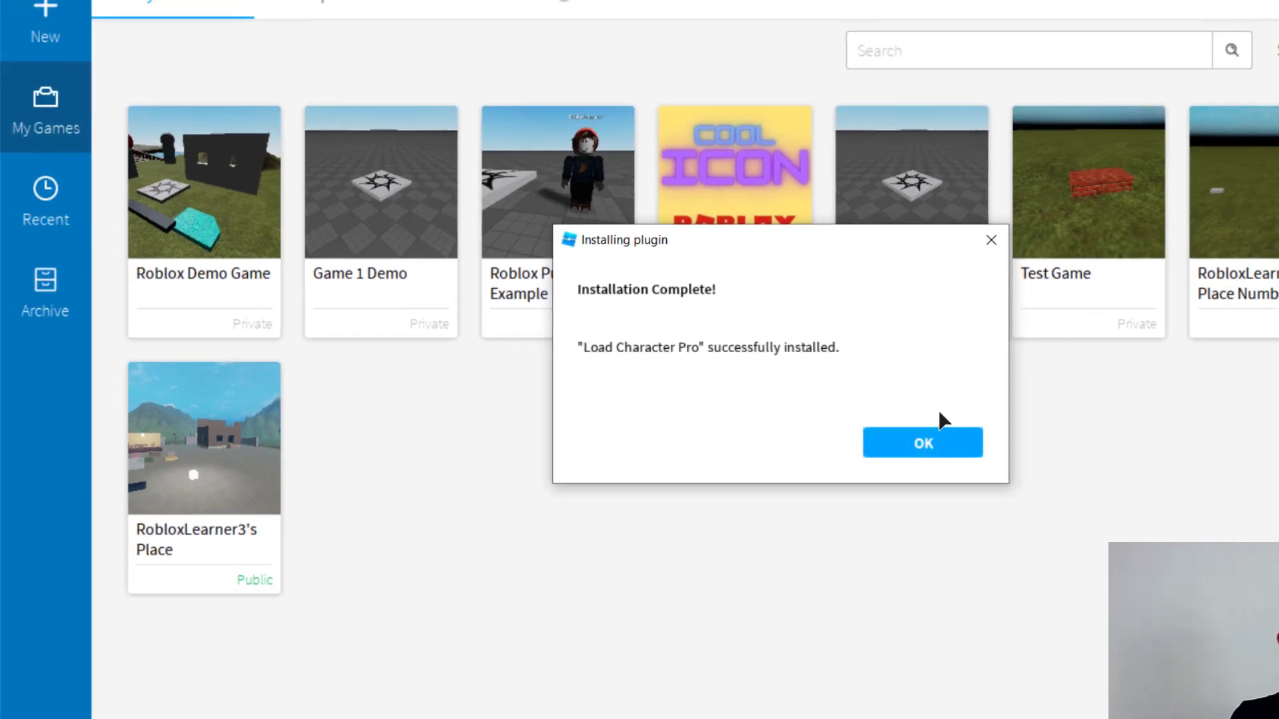
left_click(931, 447)
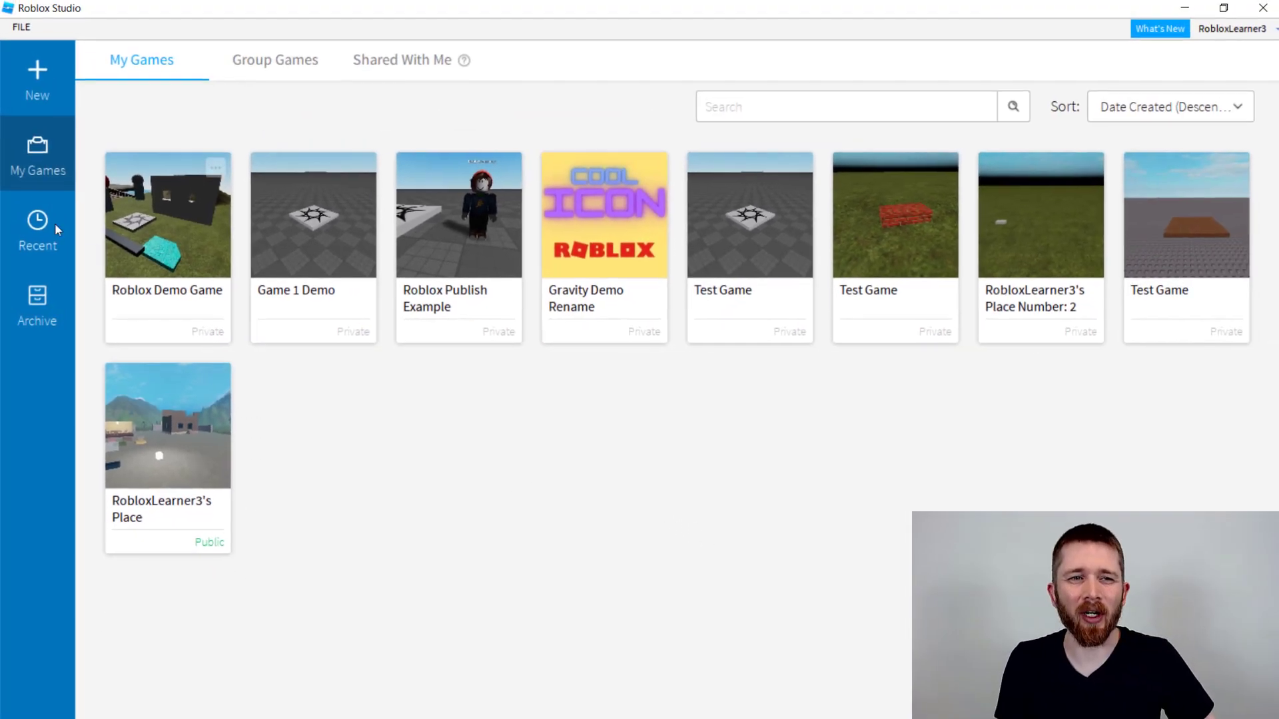
- Create a new place from the Flat Terrain template and bring up the installed plugins
left_click(38, 82)
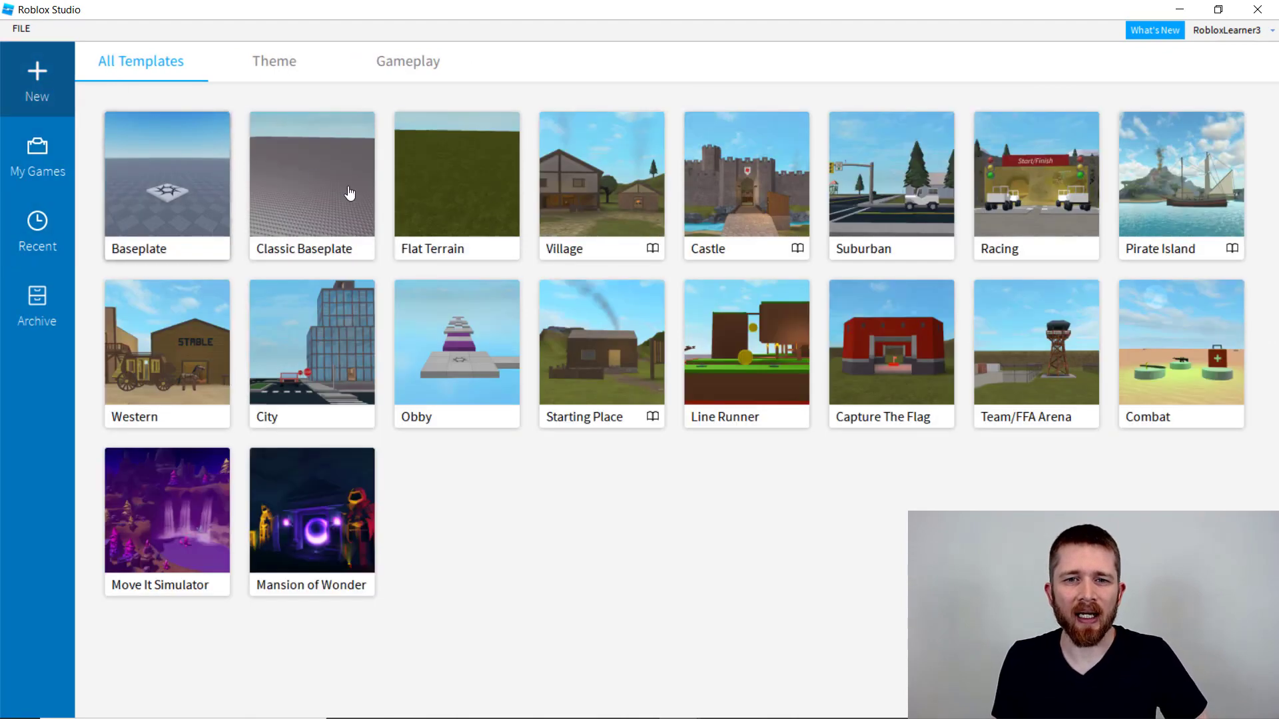
left_click(517, 186)
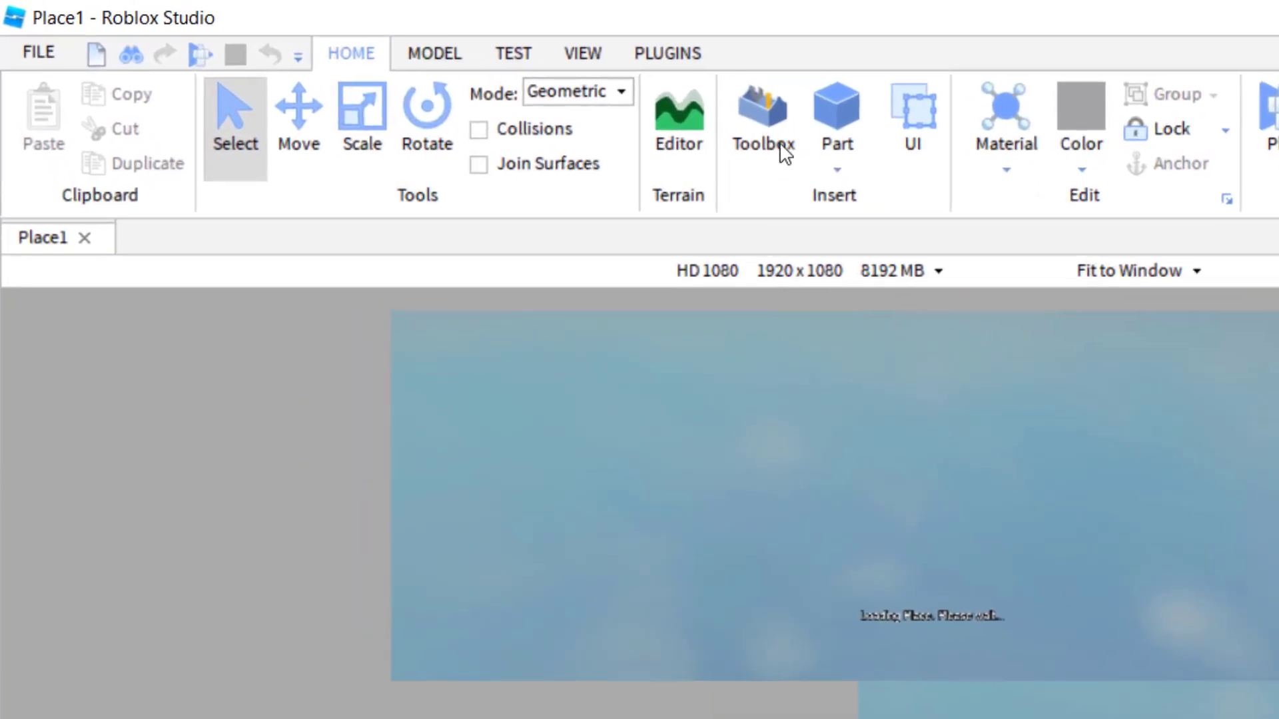
left_click(423, 74)
left_click(672, 53)
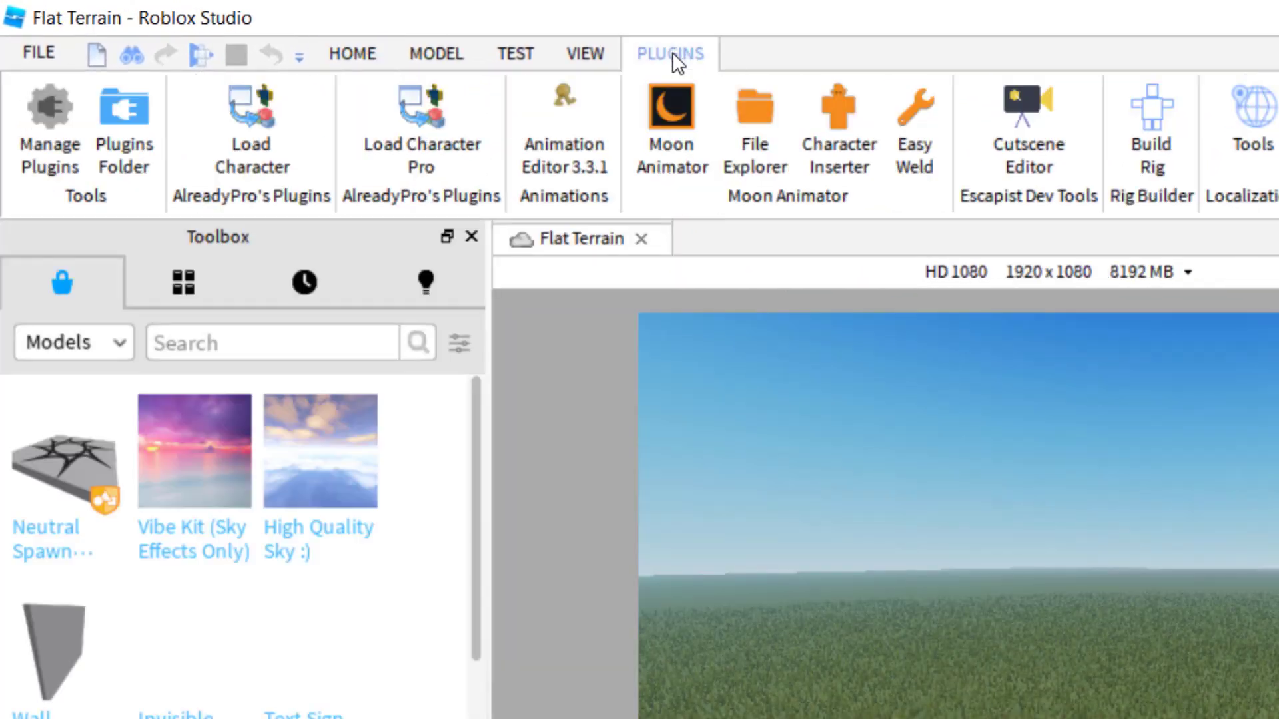
left_click(678, 126)
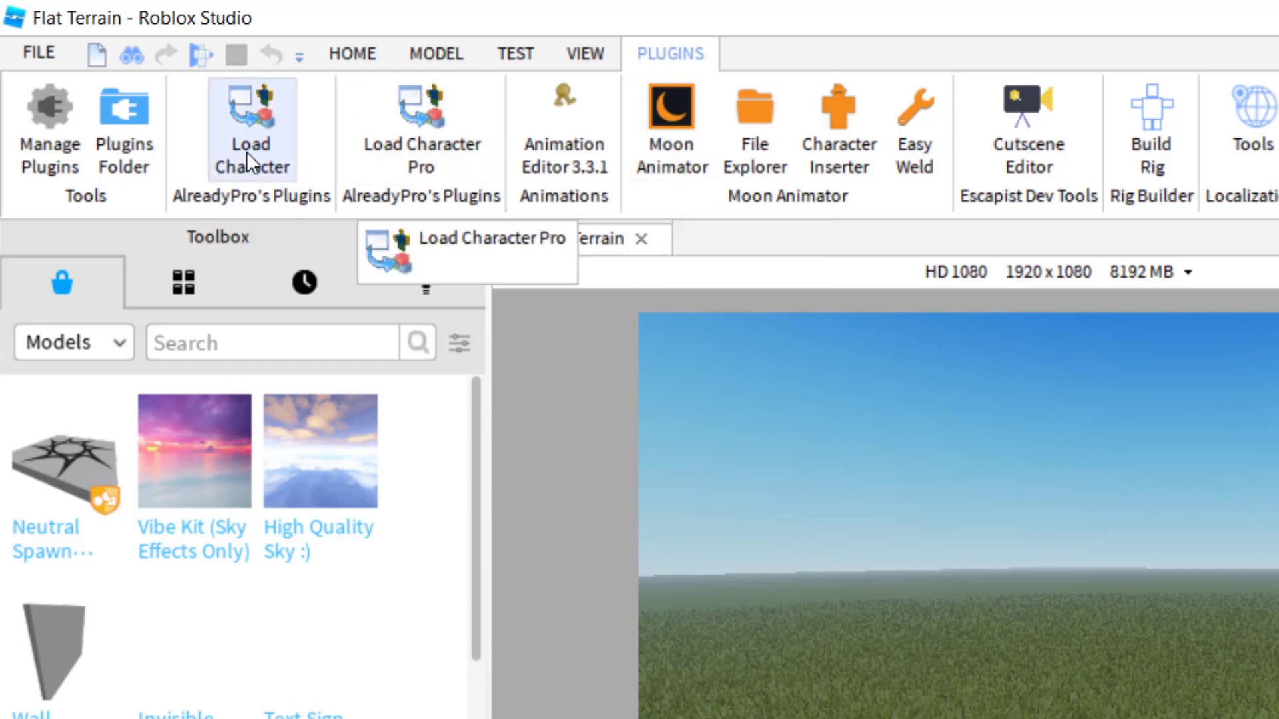
- Open Load Character Pro and replace the default username with the account's Roblox username
left_click(447, 134)
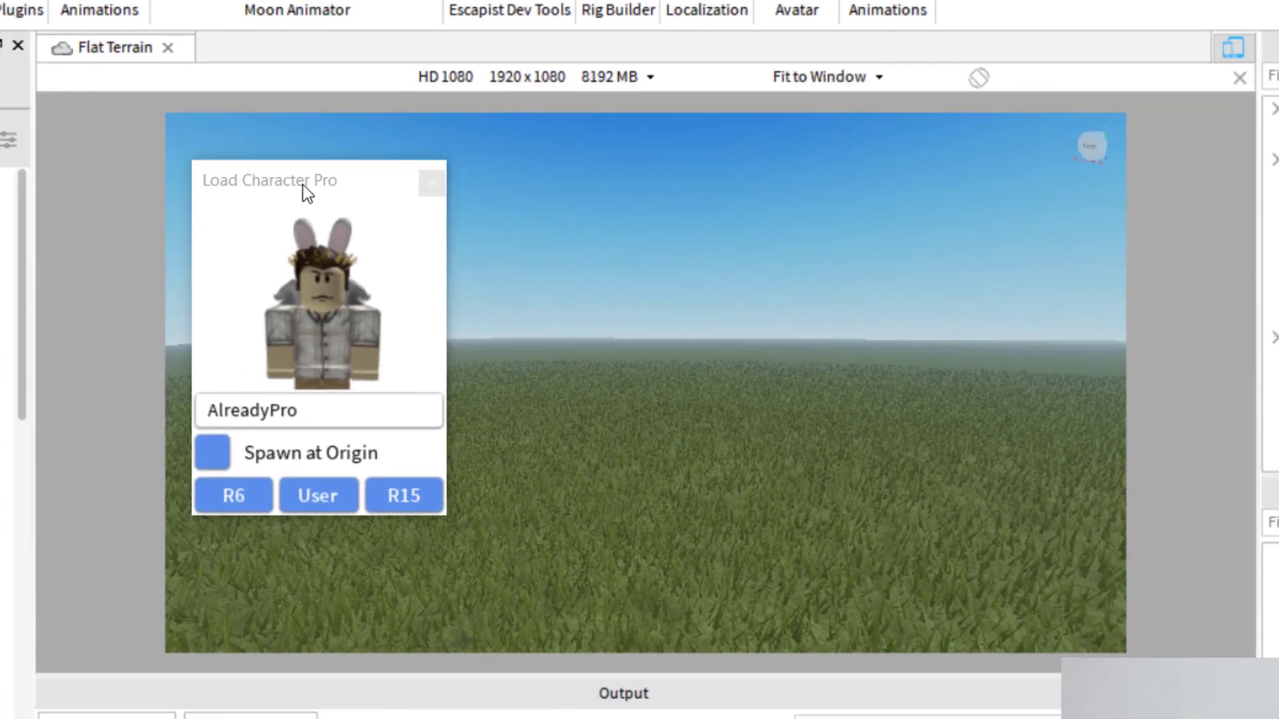
left_click_drag(301, 178, 299, 170)
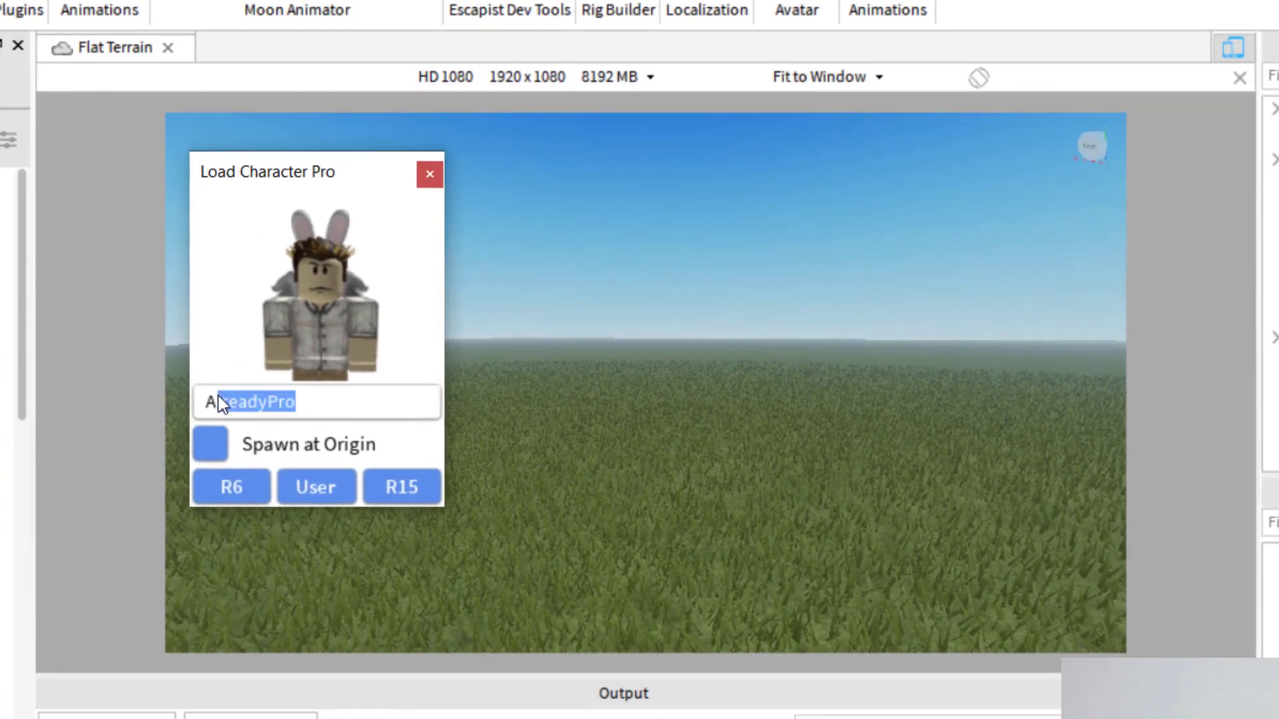
key("BackSpace")
key("BackSpace")
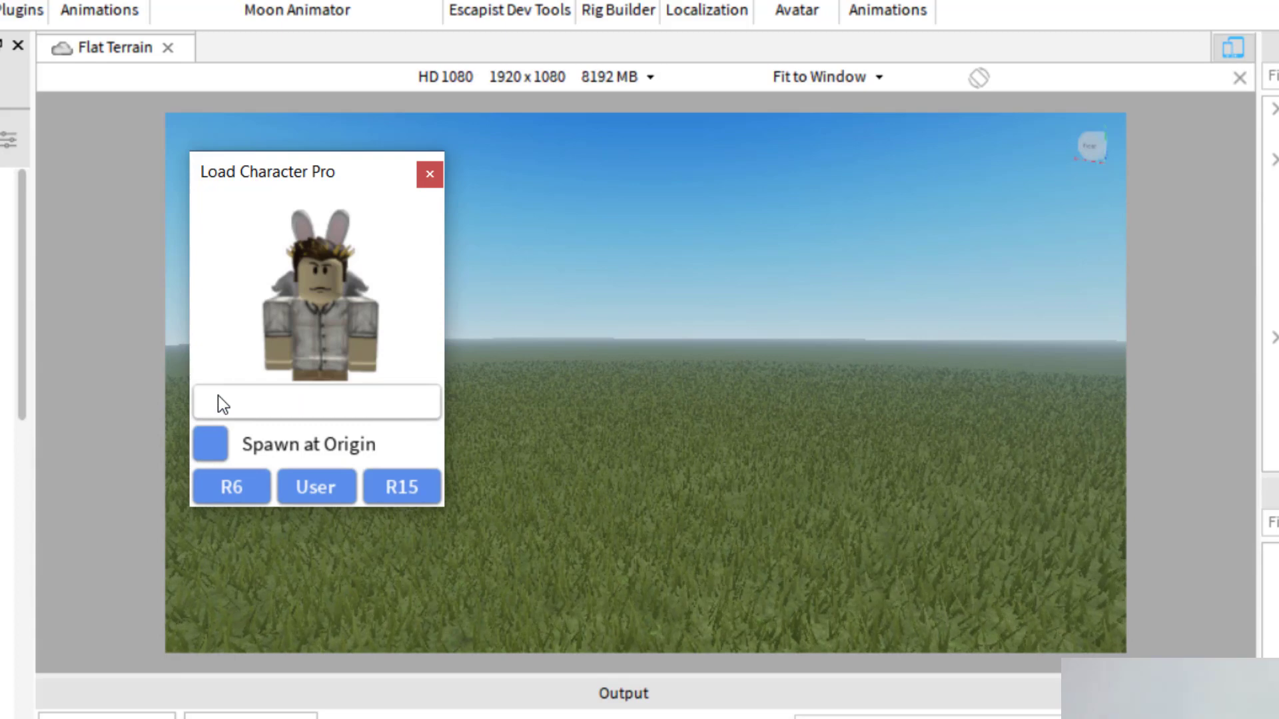
type("robloxlearner3")
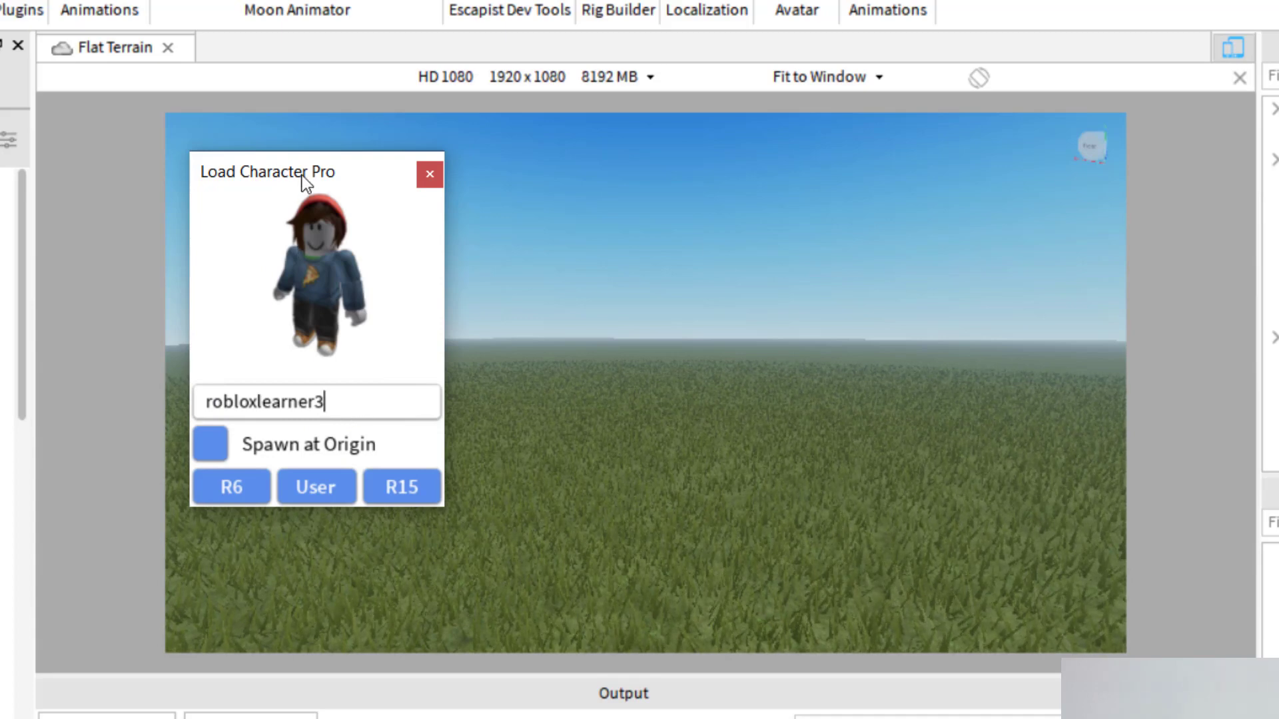
- Enable Spawn at Origin in Load Character Pro and spawn the character as an R6 rig
left_click_drag(304, 174, 319, 153)
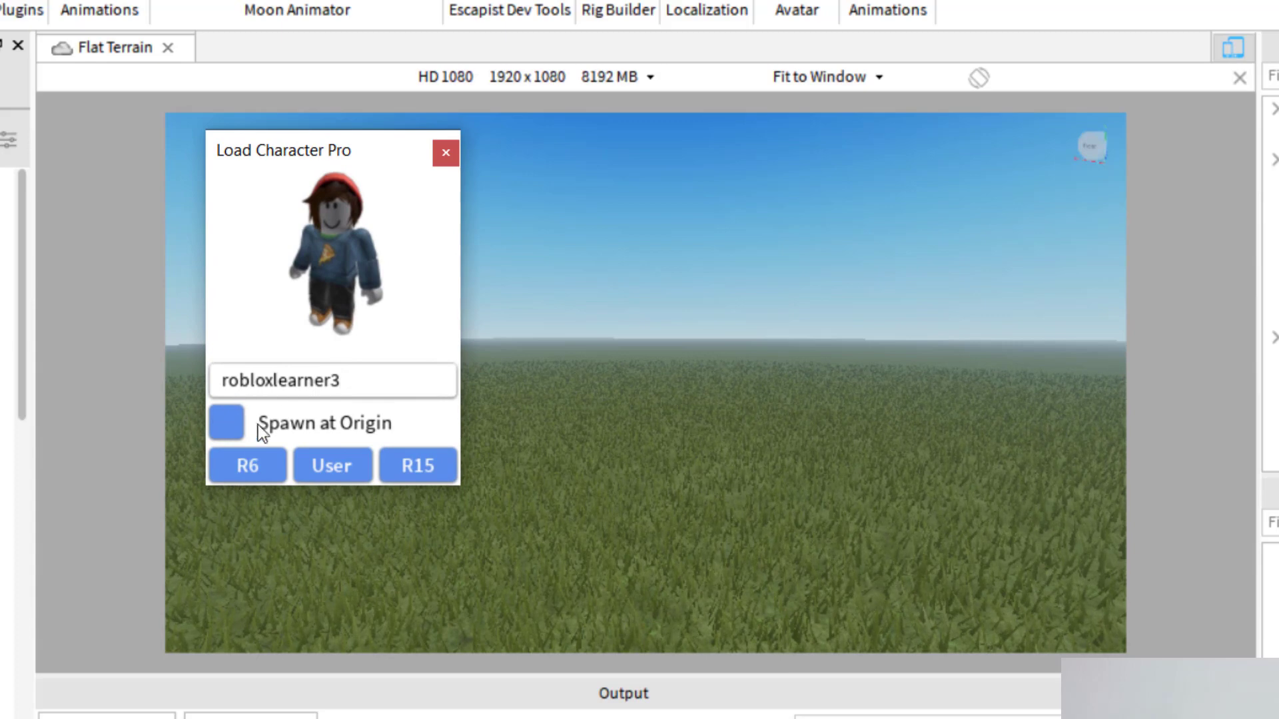
left_click(229, 424)
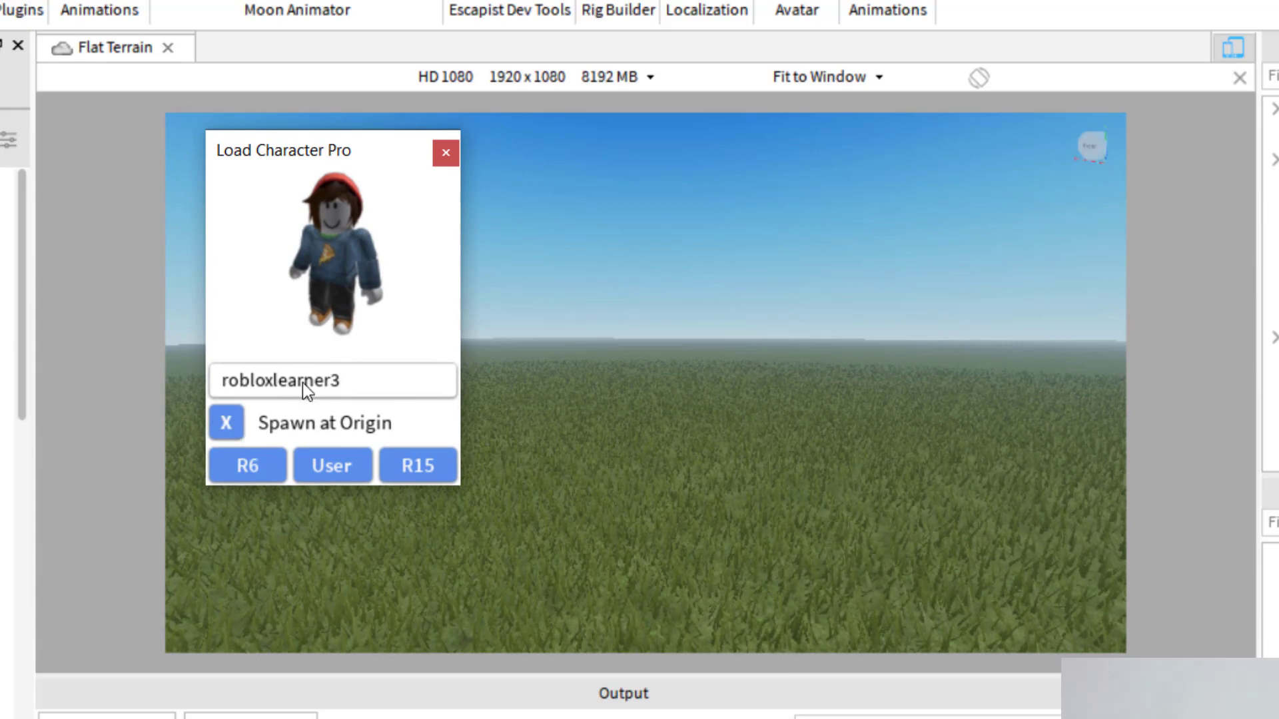
left_click(259, 461)
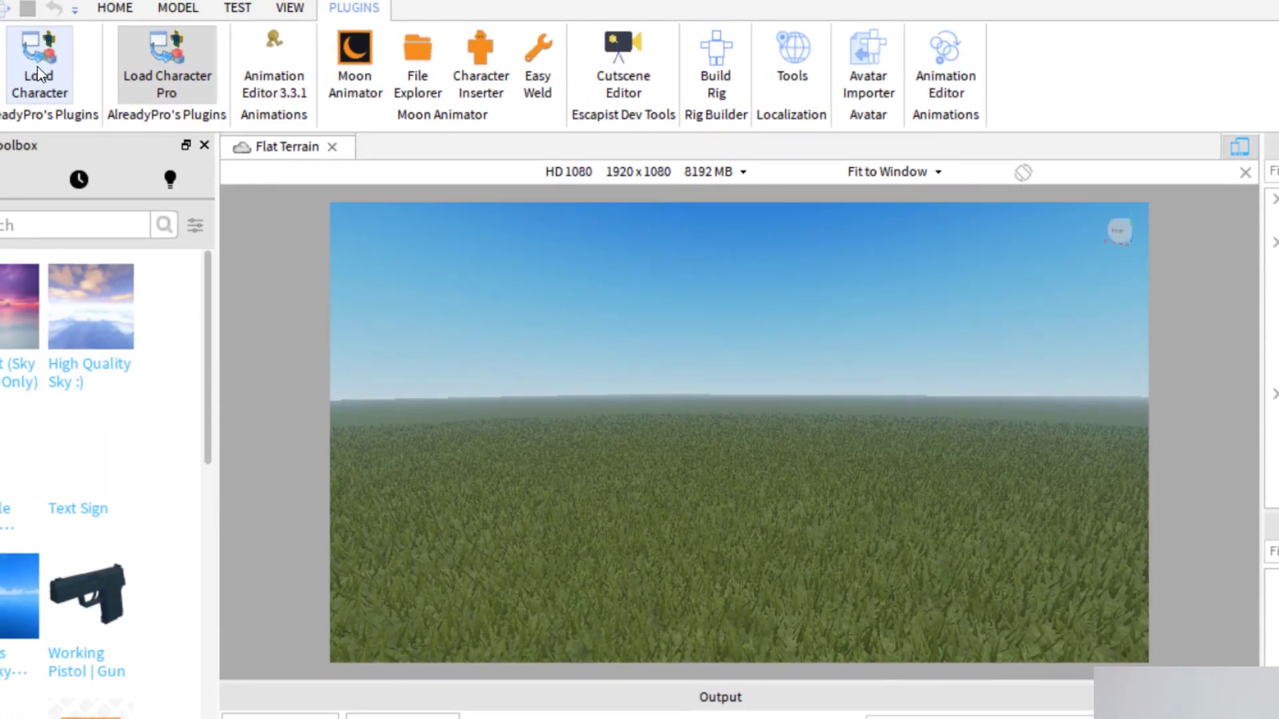
- Open Load Character, replace the default username with the account's Roblox username, and spawn the character as an R6 rig
left_click(39, 74)
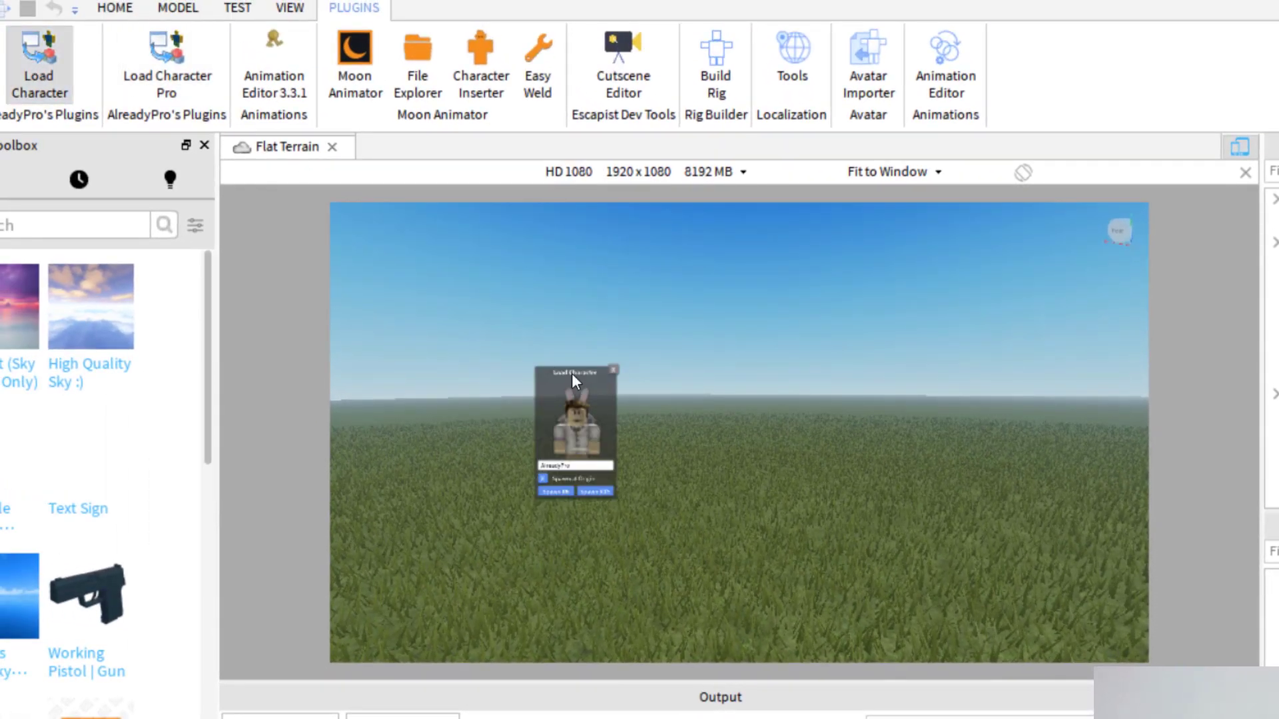
left_click_drag(572, 373, 469, 391)
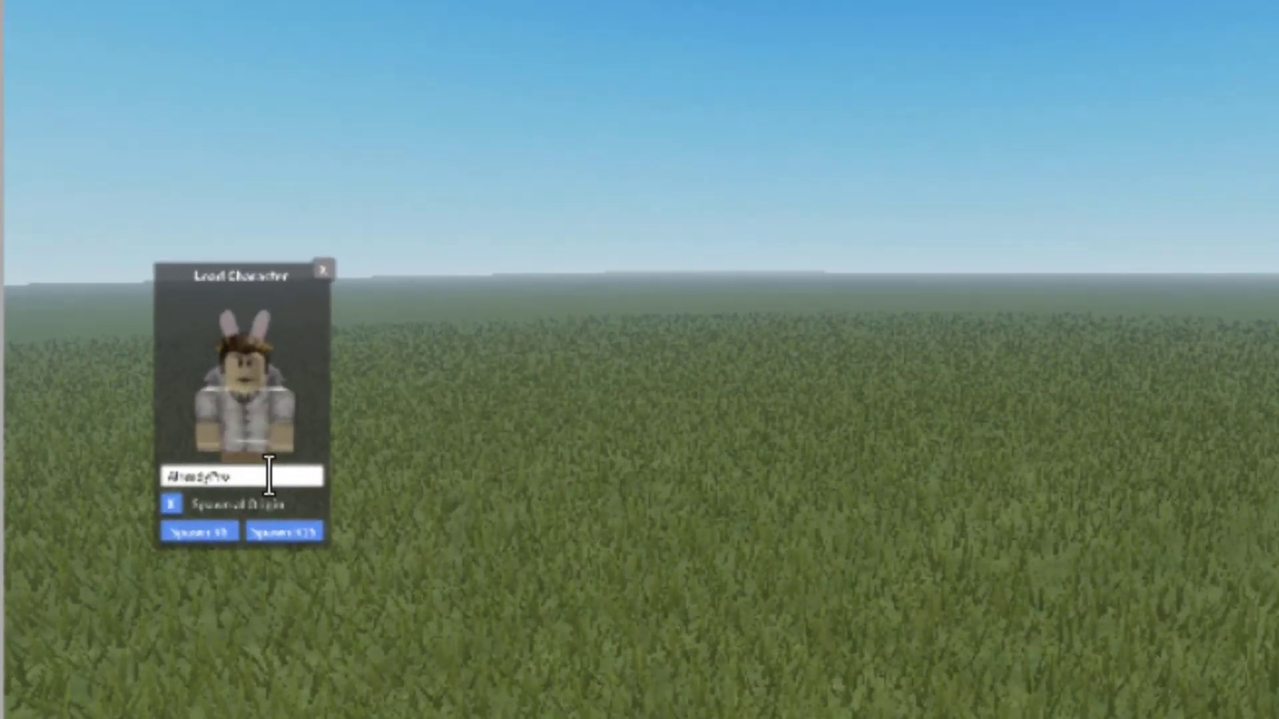
key("BackSpace")
key("BackSpace")
key("BackSpace")
key("BackSpace")
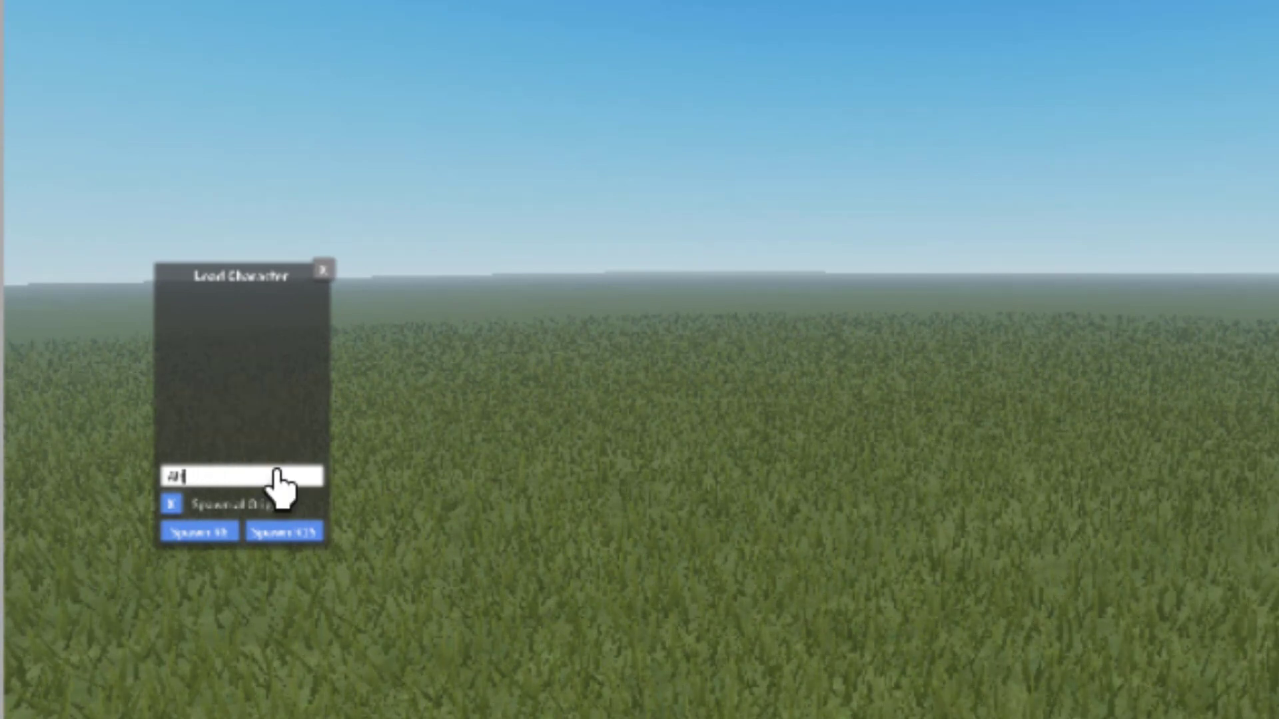
key("BackSpace")
key("BackSpace")
type("robloxname3")
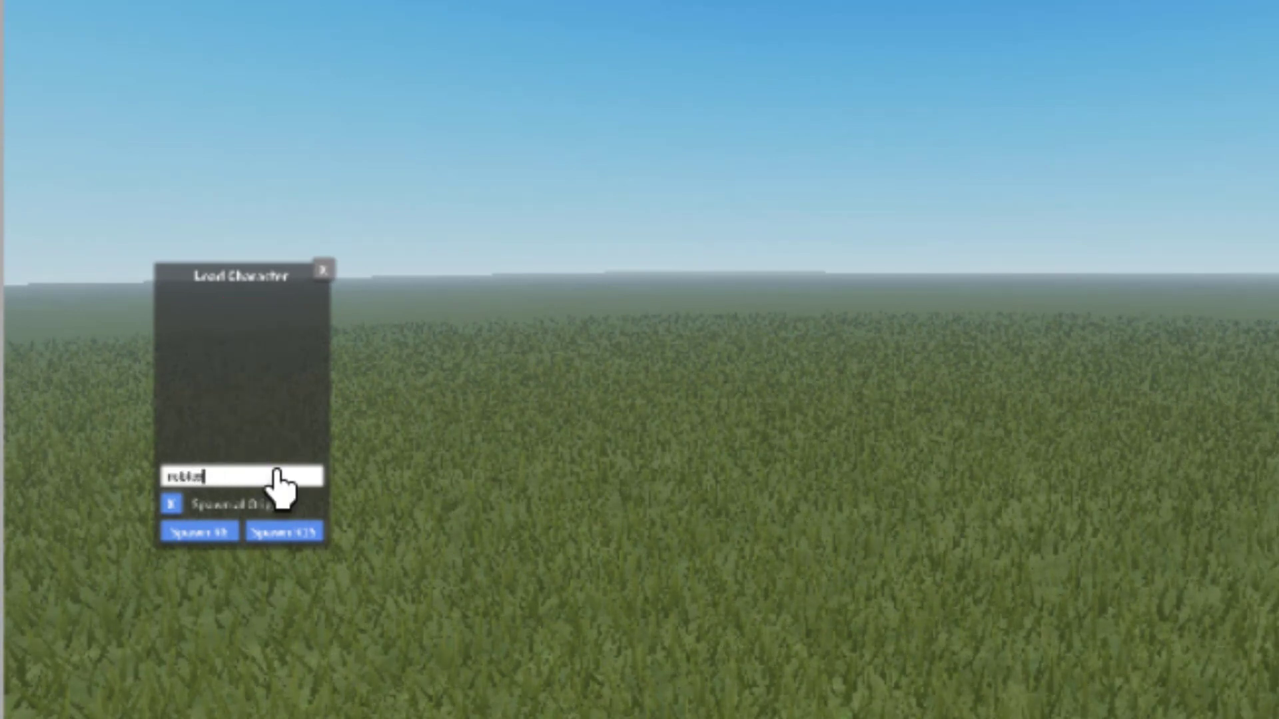
left_click(218, 534)
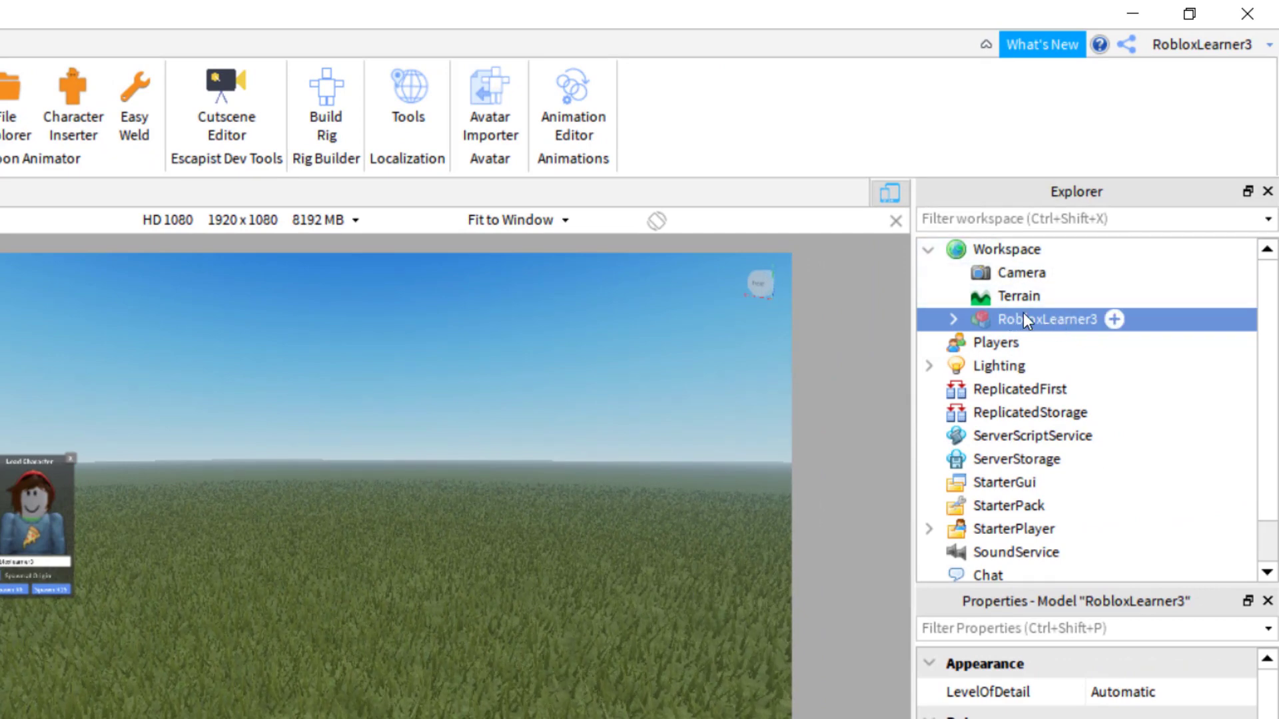
- Find the spawned character under the terrain and move it up so that it stands on the grass
key("f")
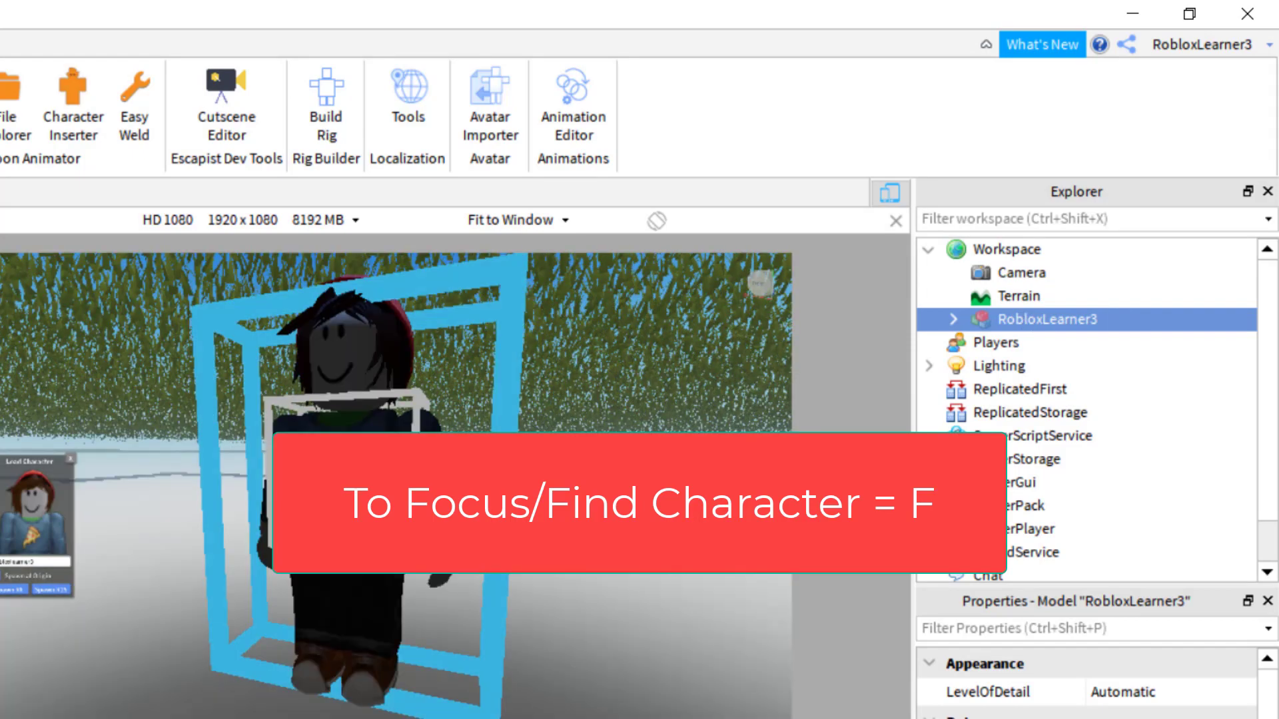
scroll(350, 494, "down", 5)
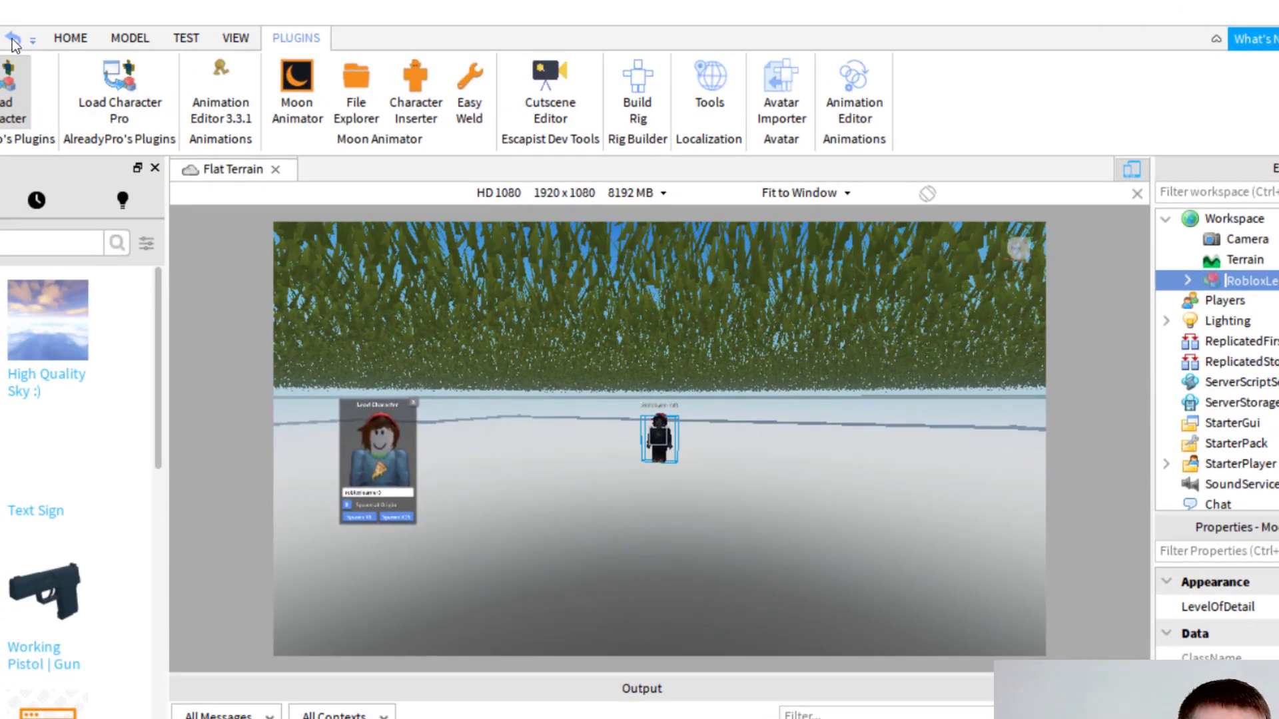
left_click(70, 37)
left_click(34, 83)
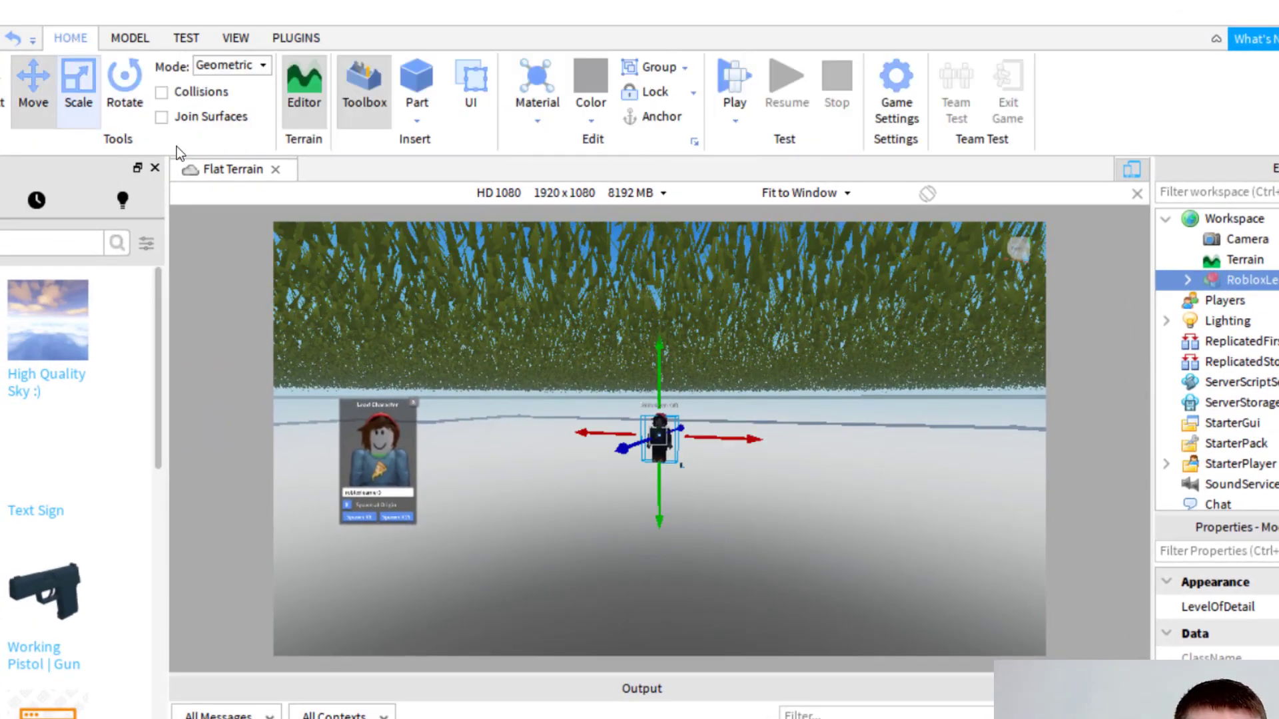
left_click_drag(658, 377, 666, 227)
key("f")
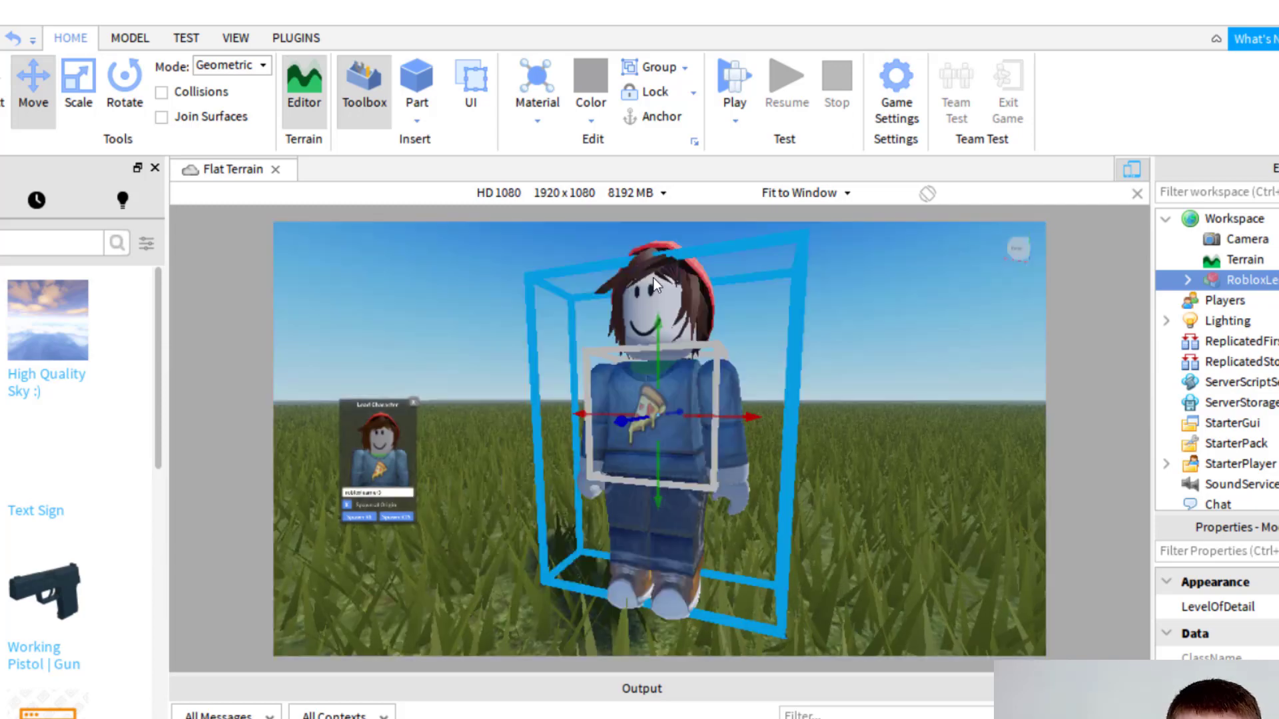
scroll(694, 426, "down", 5)
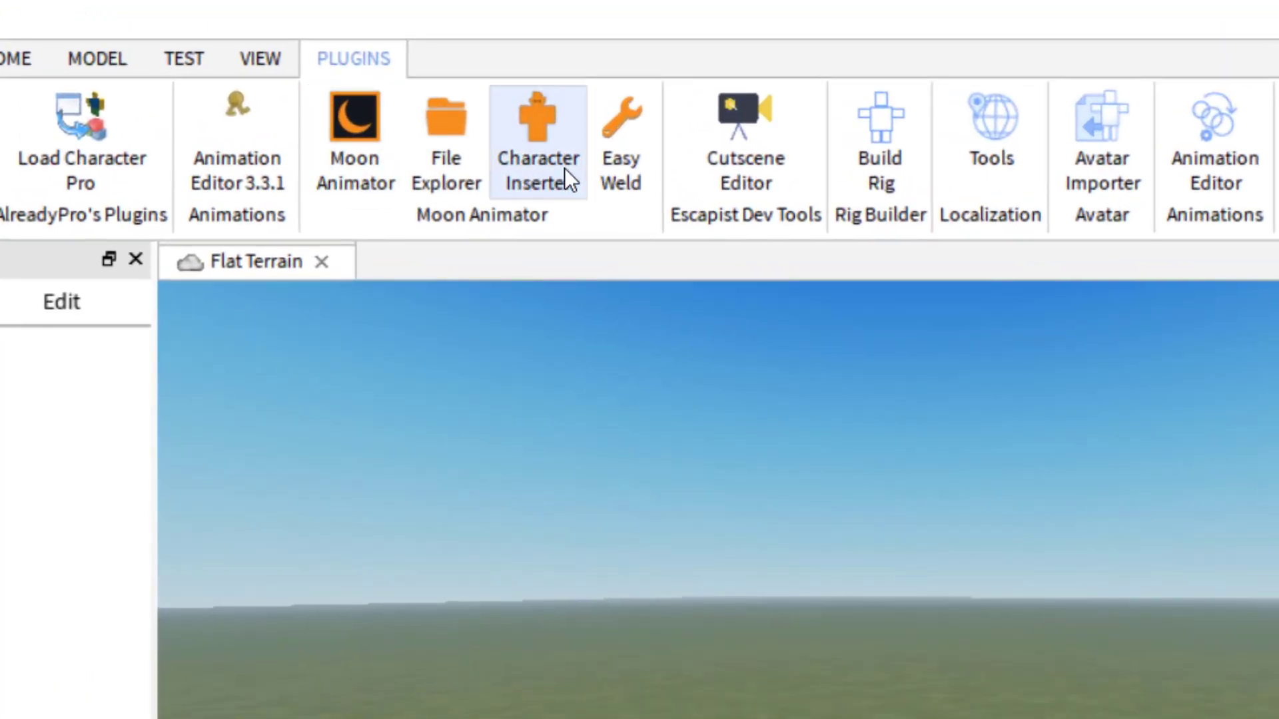
- Insert the account's character as an Old R15 rig with Character Inserter, focus on it, and close the inserter
left_click(564, 168)
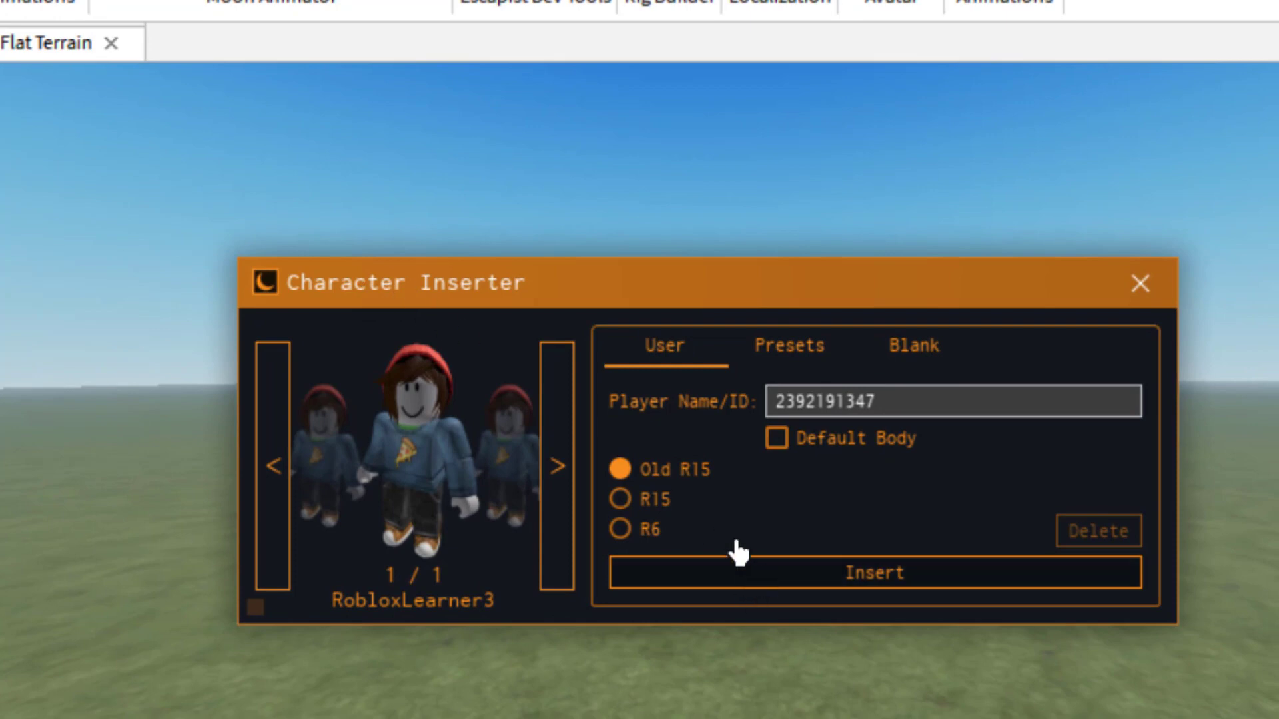
left_click(824, 586)
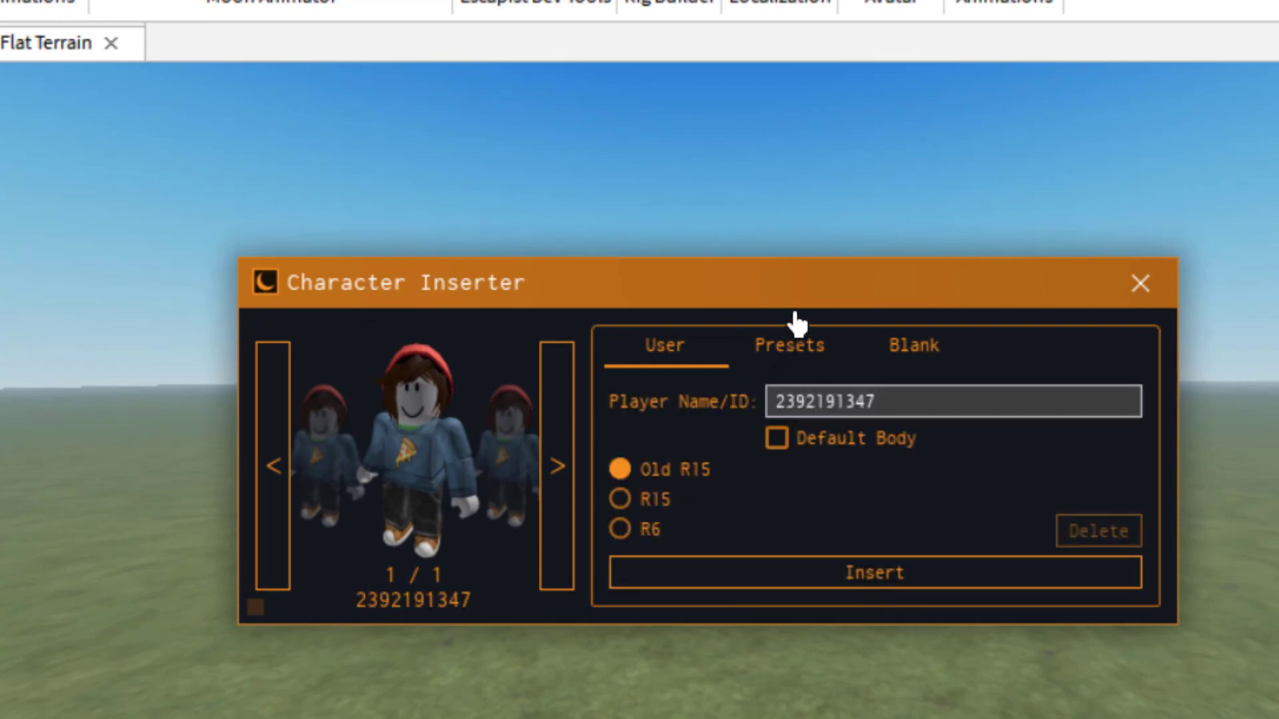
left_click_drag(794, 311, 776, 337)
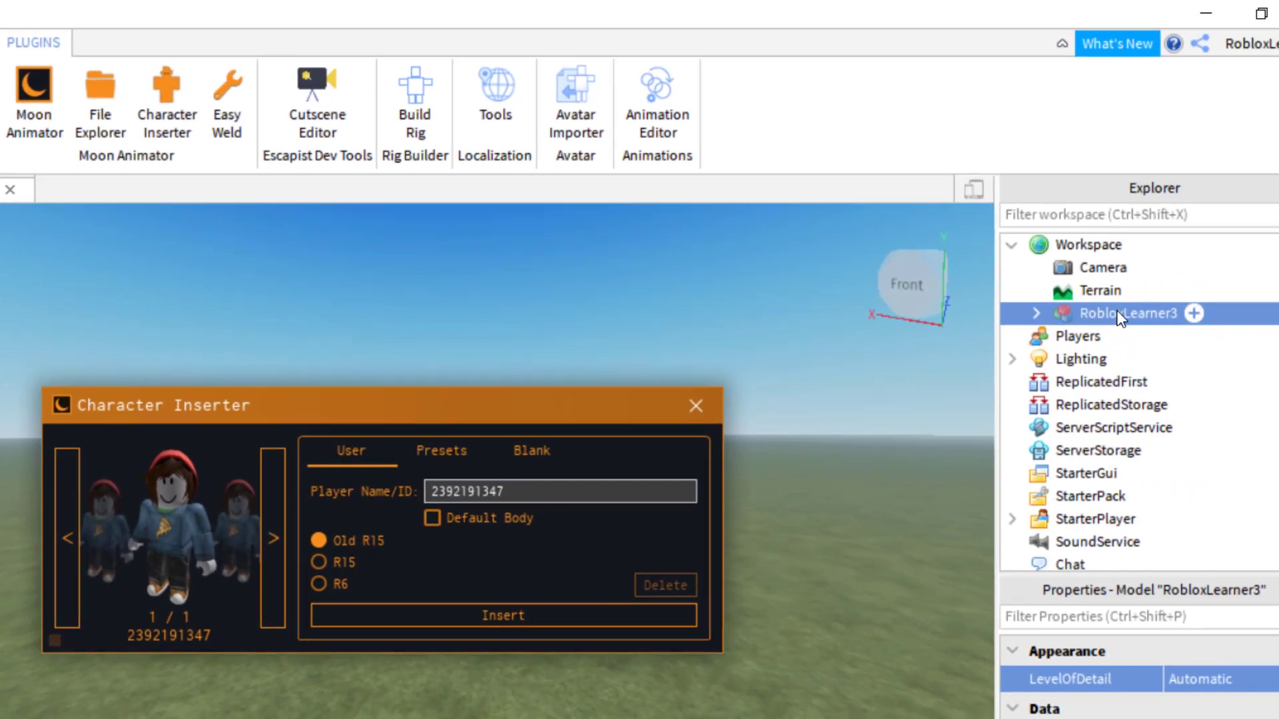
key("f")
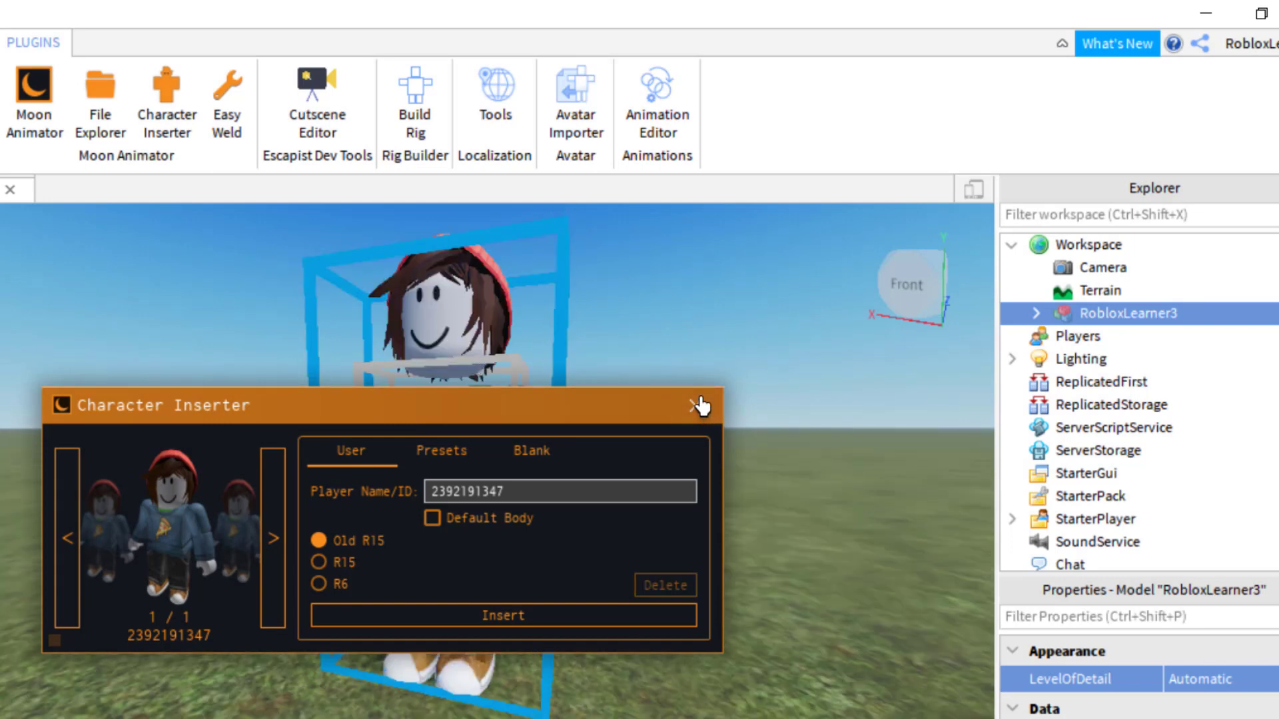
left_click(694, 405)
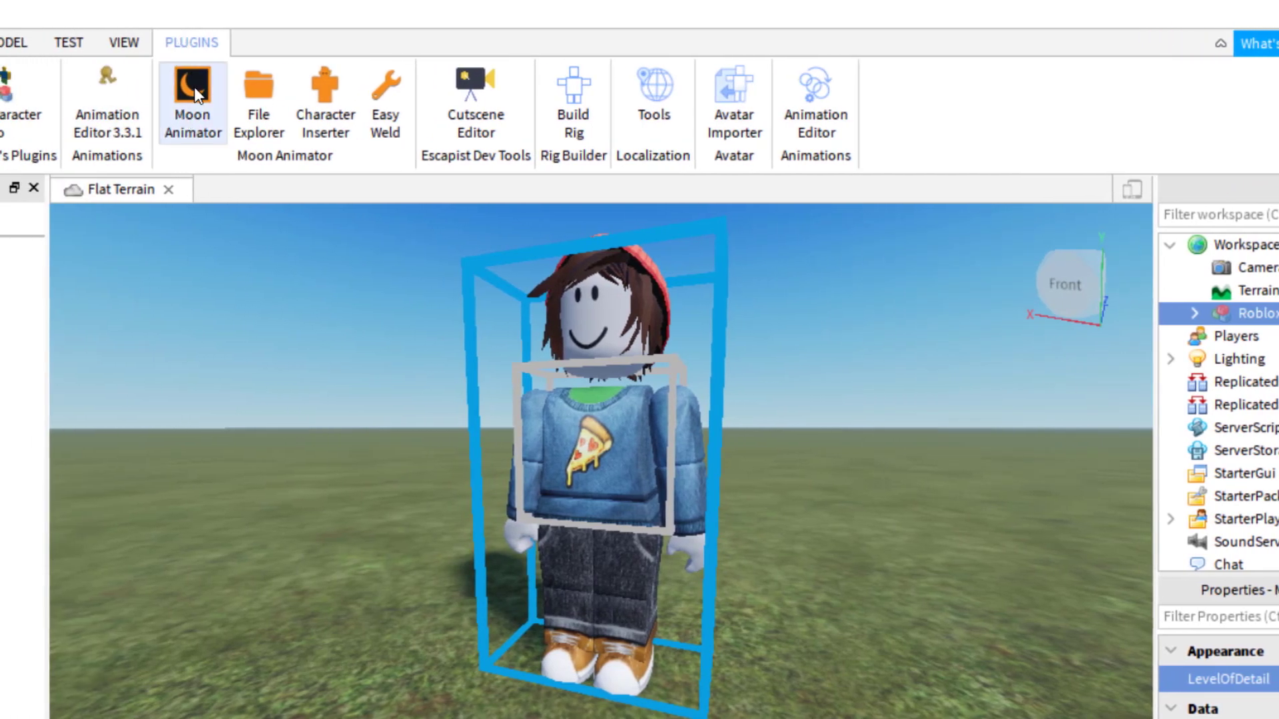
- Open Moon Animator and reposition its window over the viewport
left_click(195, 92)
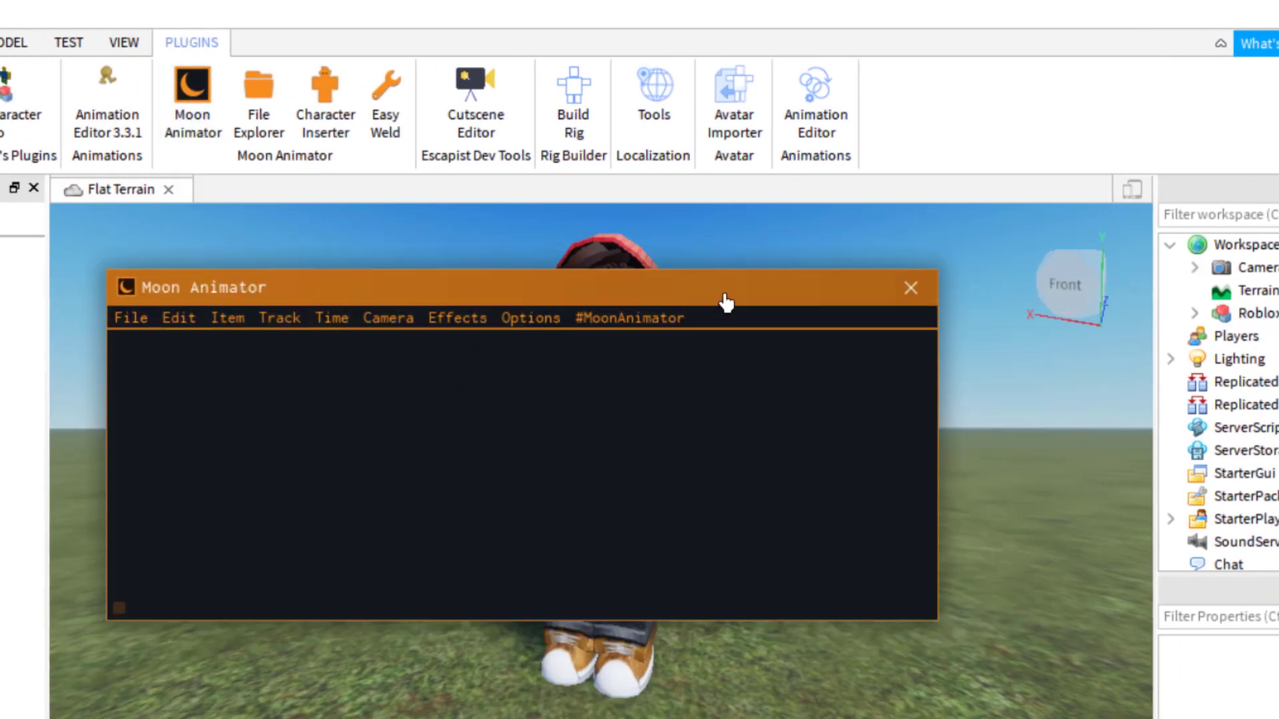
left_click_drag(686, 298, 654, 268)
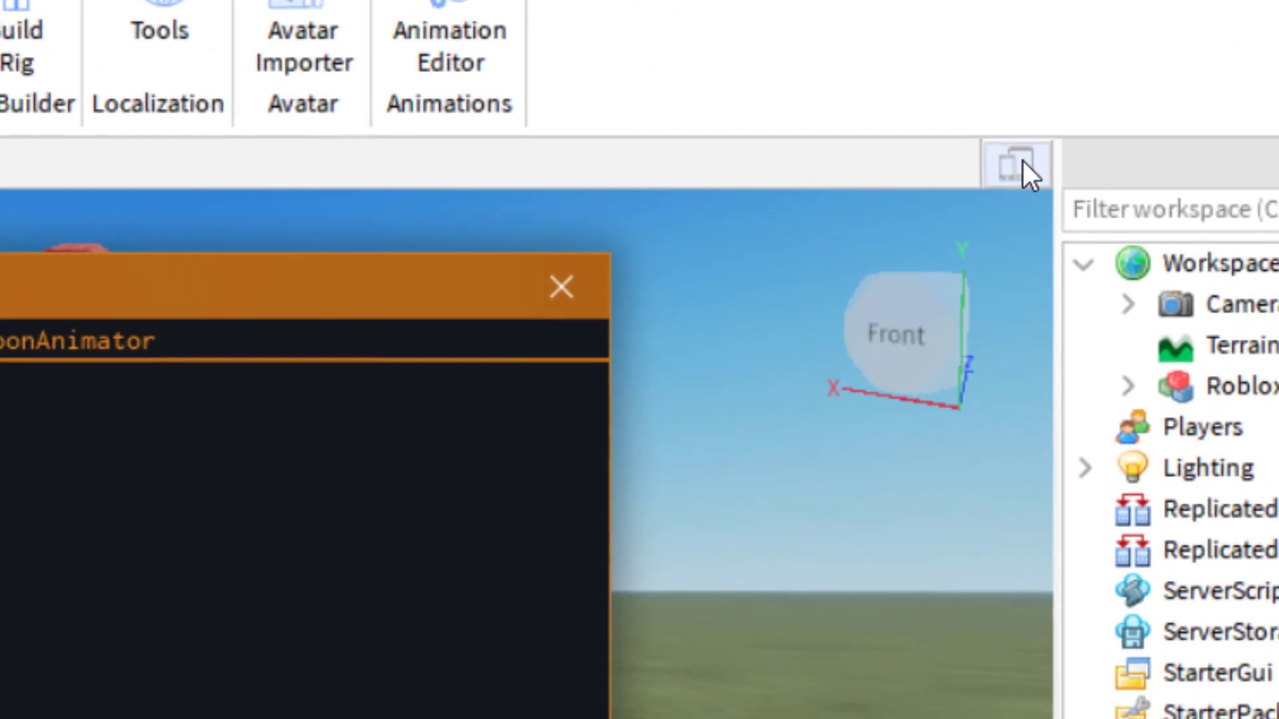
- Try emulating the Samsung GT-N5110 tablet in the viewport at Actual Resolution to change the plugin window's size
left_click(1019, 163)
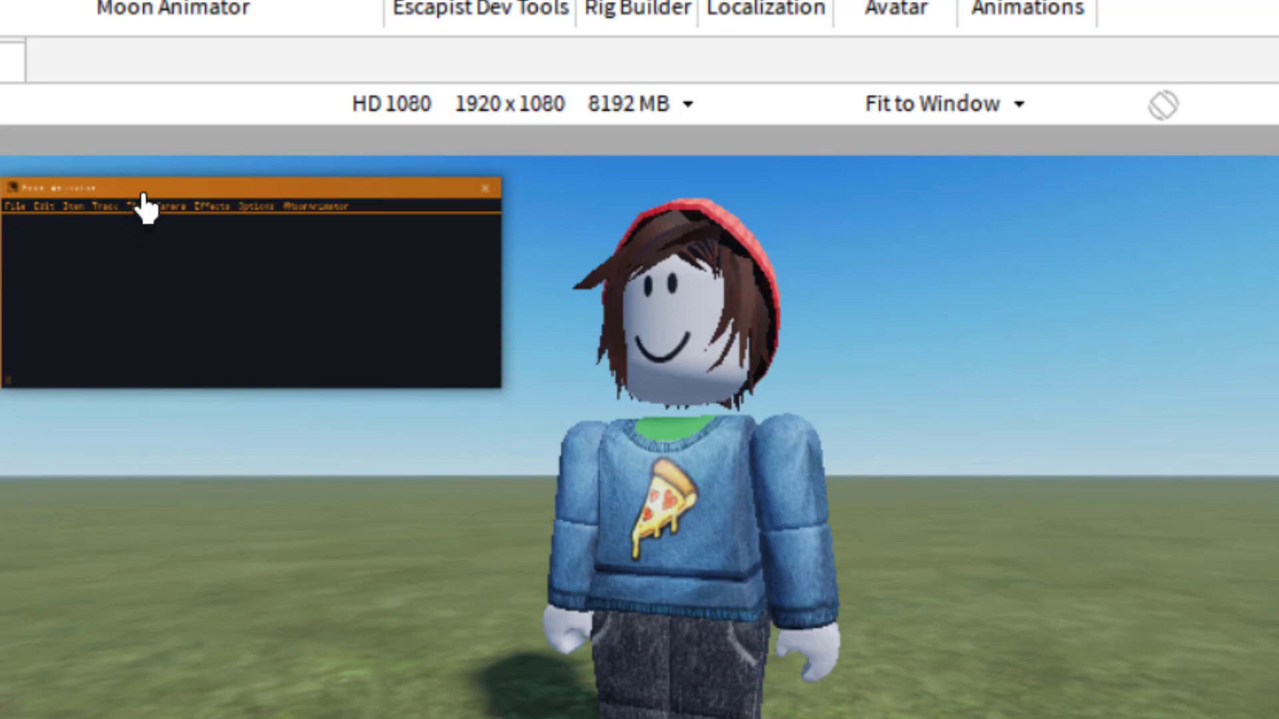
left_click(566, 102)
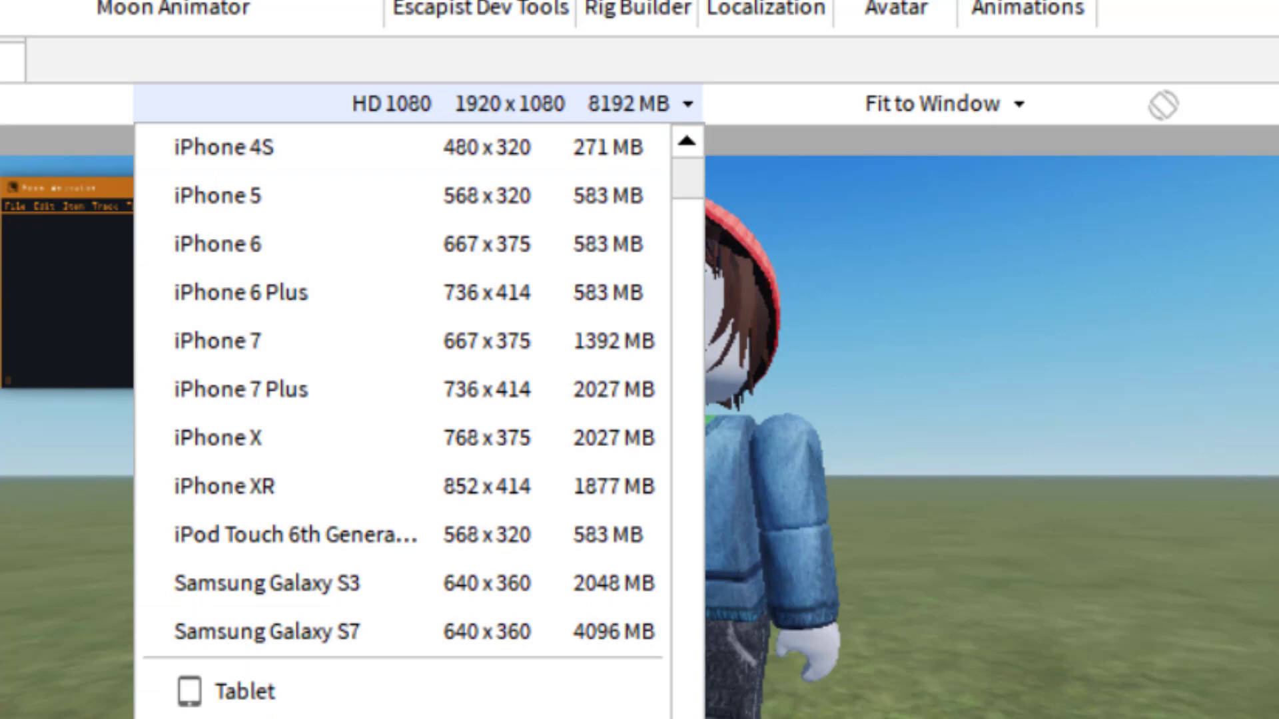
left_click(360, 716)
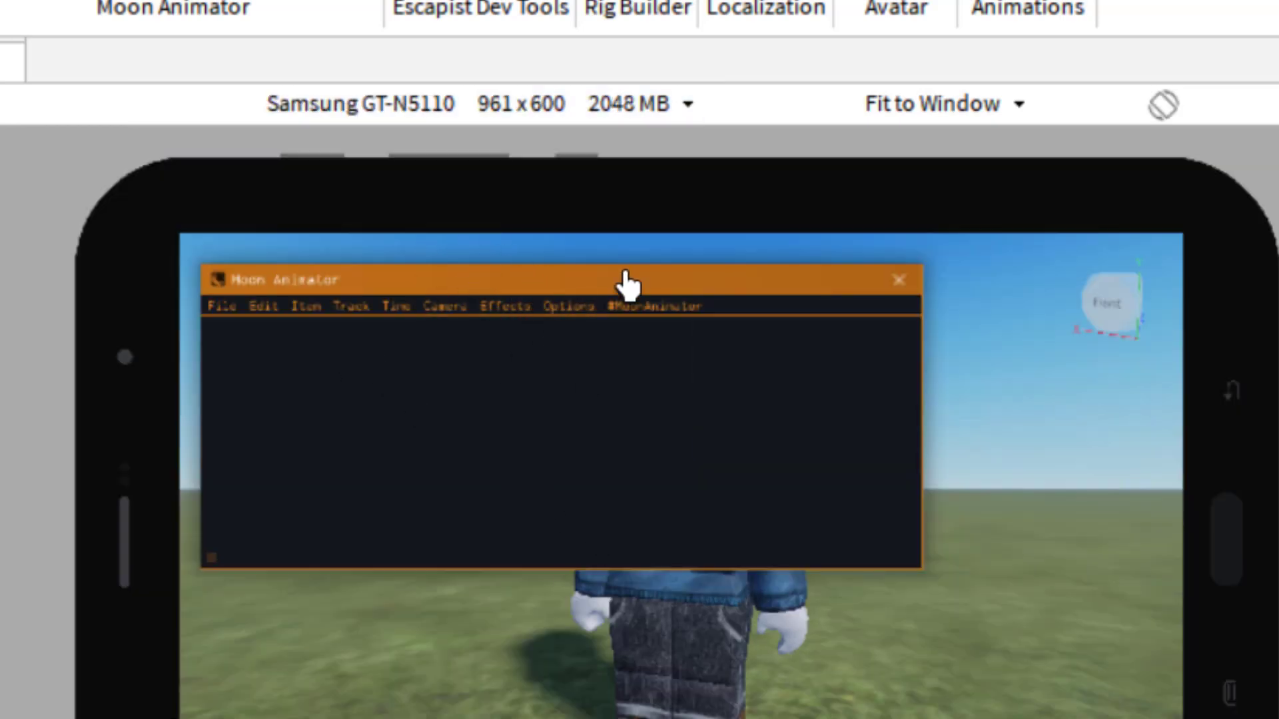
left_click(897, 109)
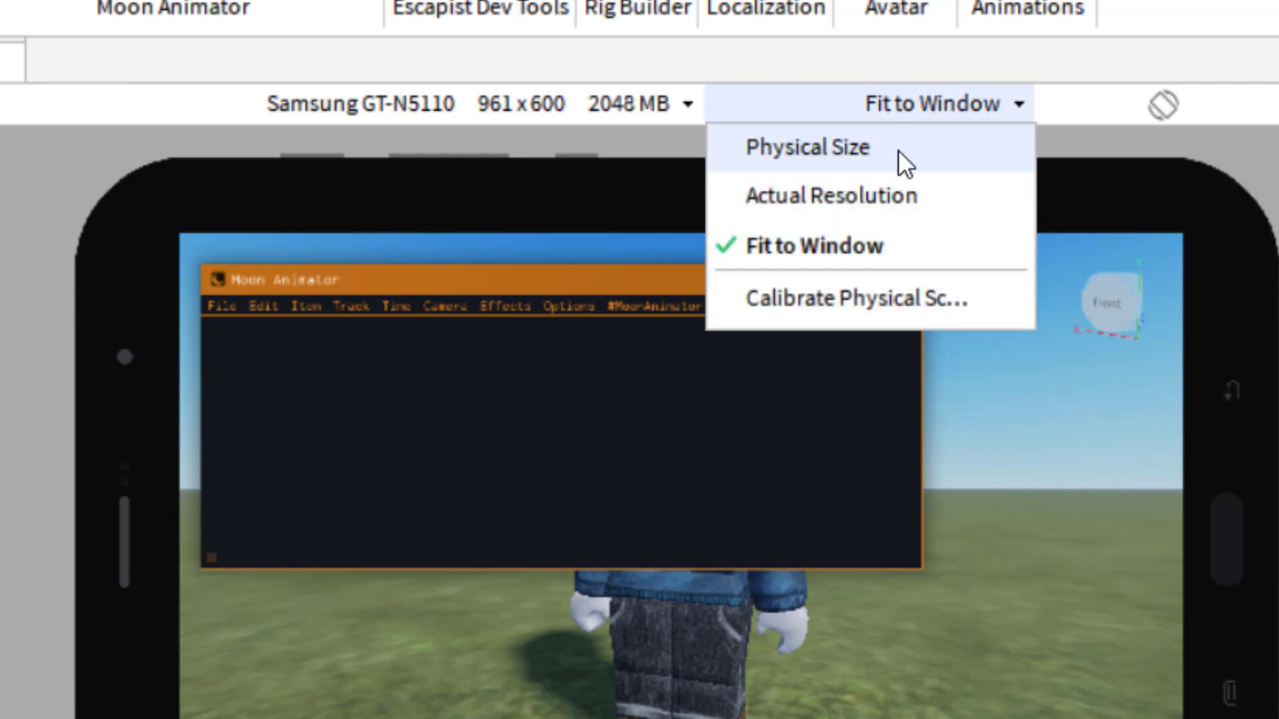
left_click(878, 199)
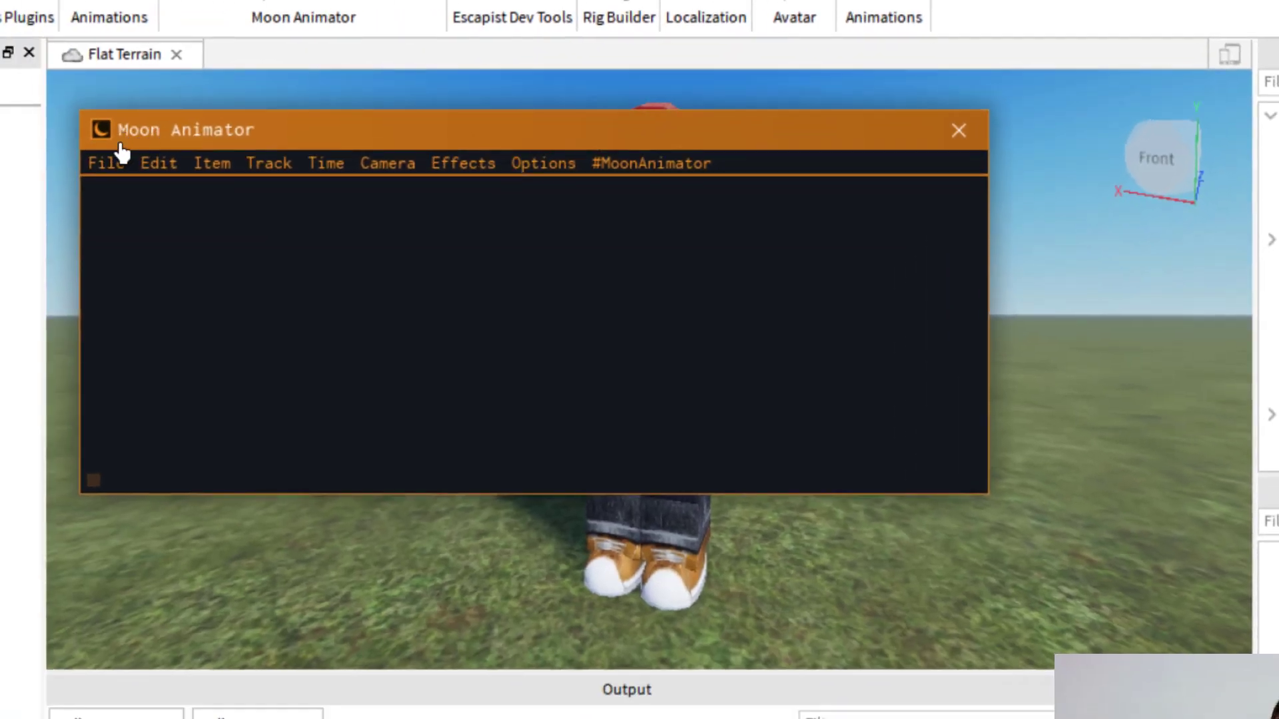
- Create a new Moon Animator file of type Animation named Jumping
left_click(108, 166)
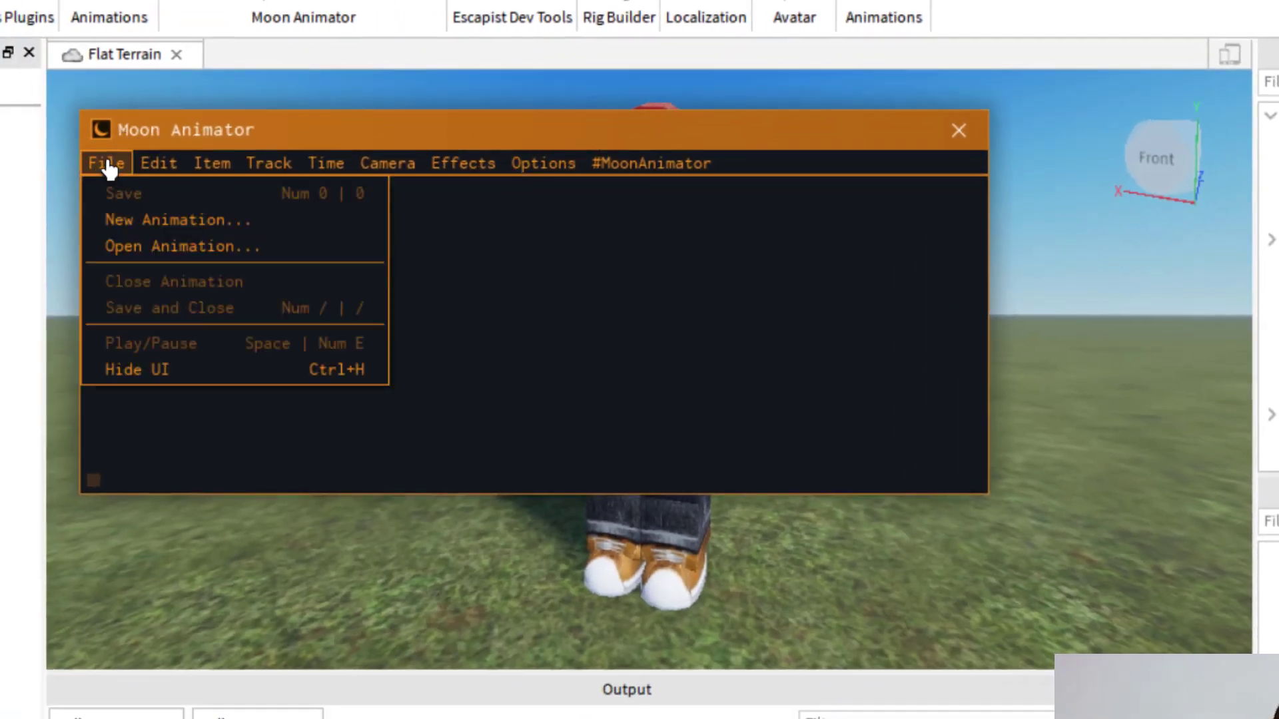
left_click(167, 226)
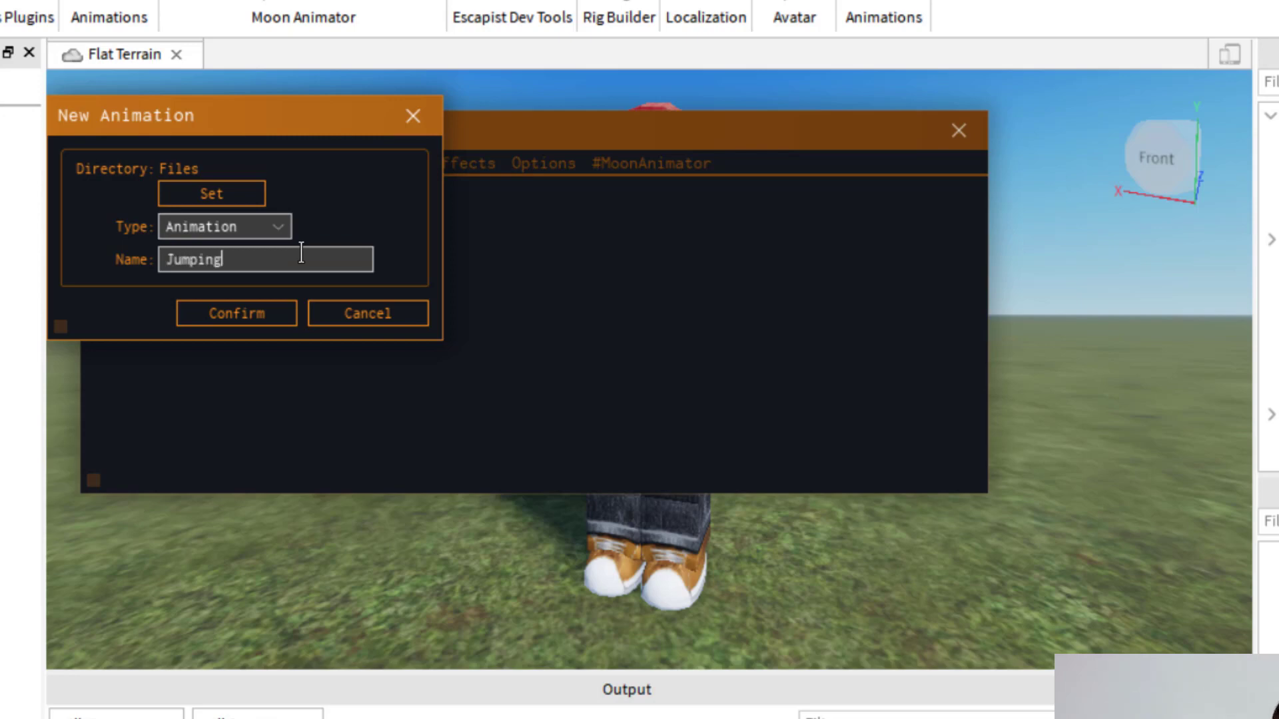
left_click(239, 325)
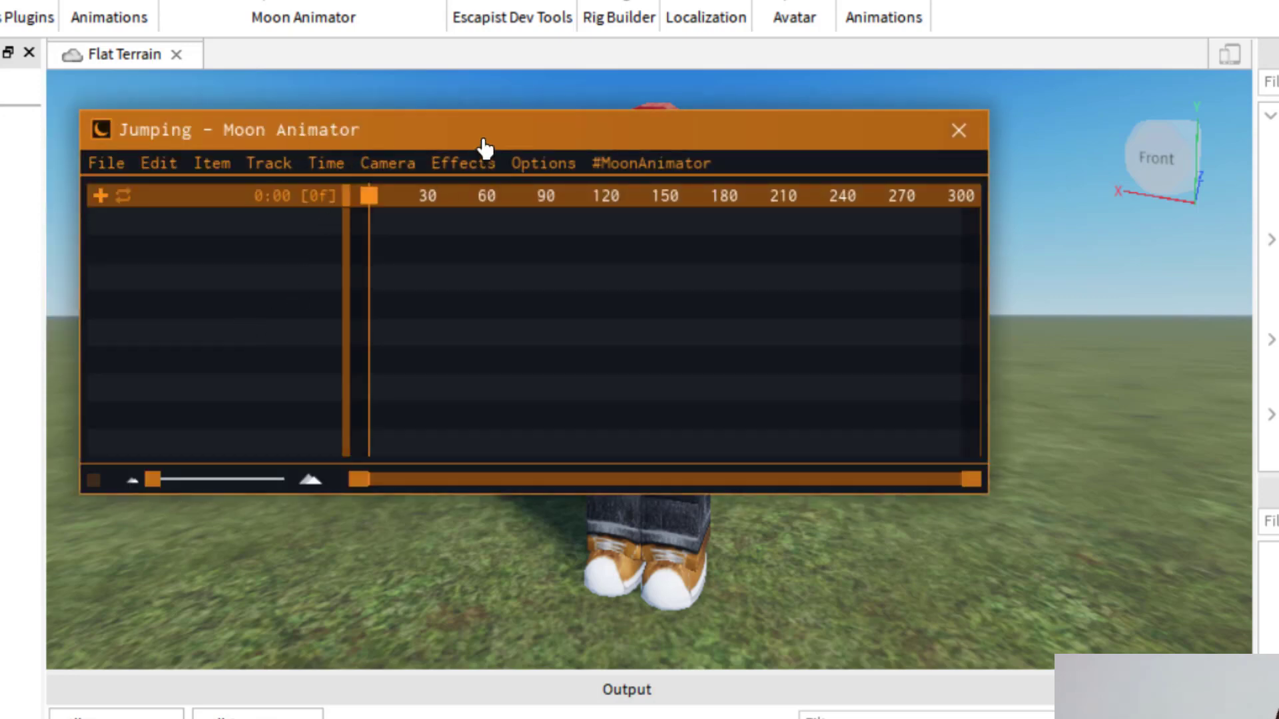
left_click_drag(484, 145, 469, 126)
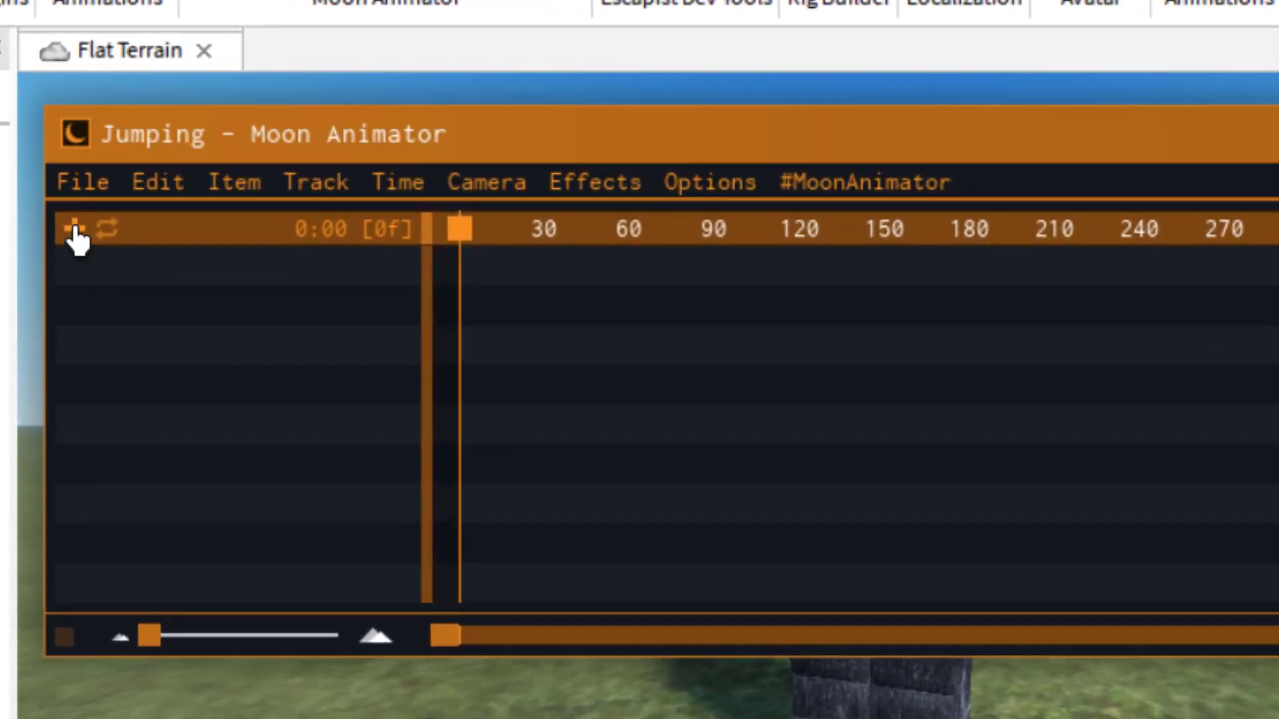
- Add the character rig from the Workspace to the Jumping animation with its Rig and CFrame properties
left_click(74, 233)
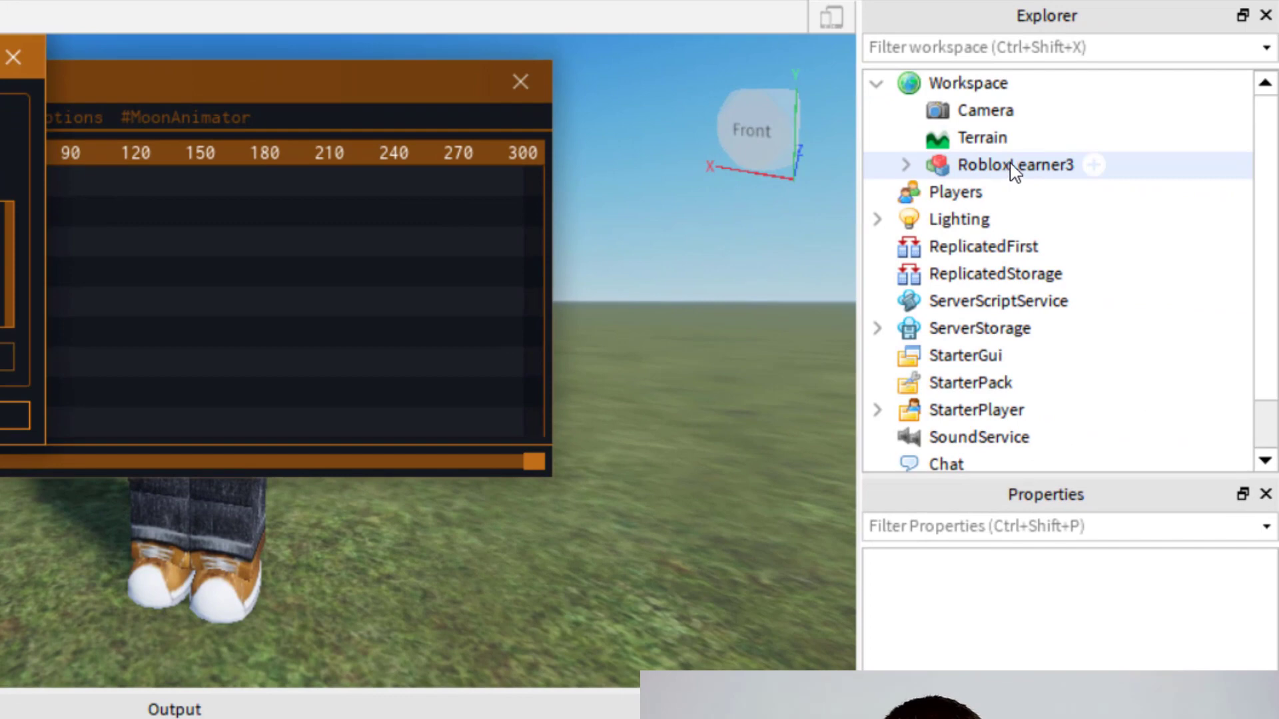
left_click(1012, 168)
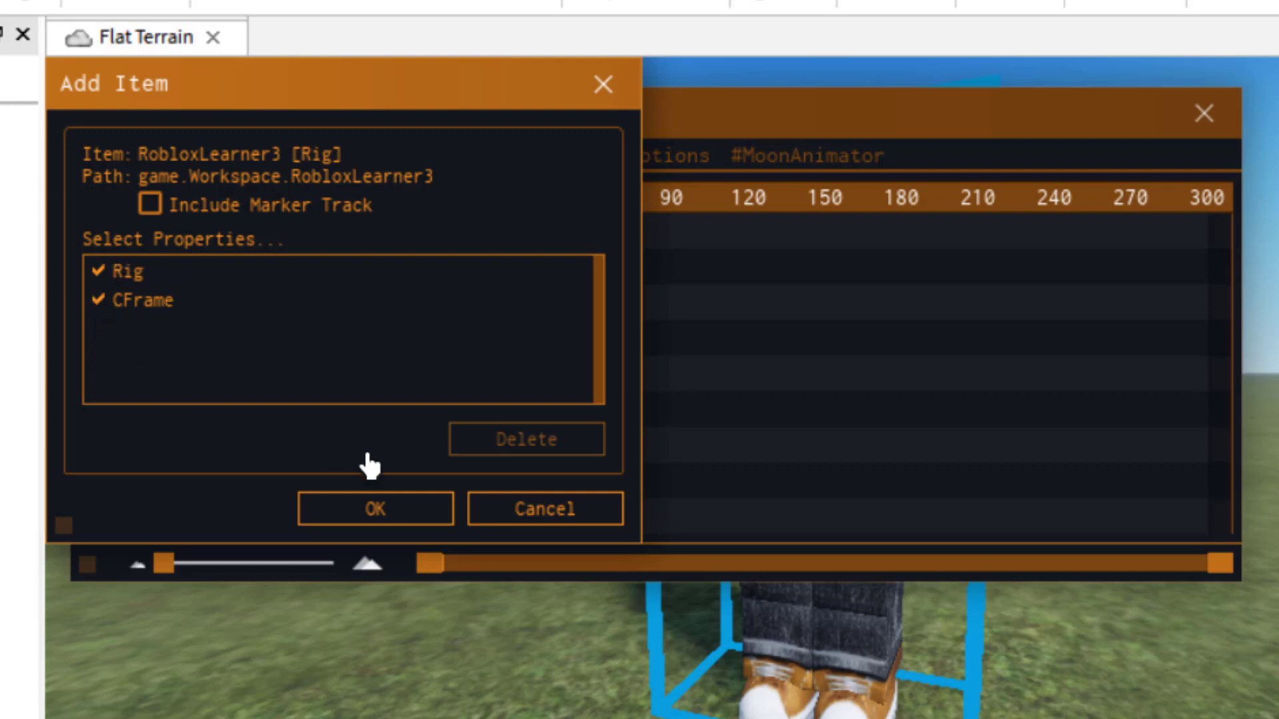
left_click(405, 518)
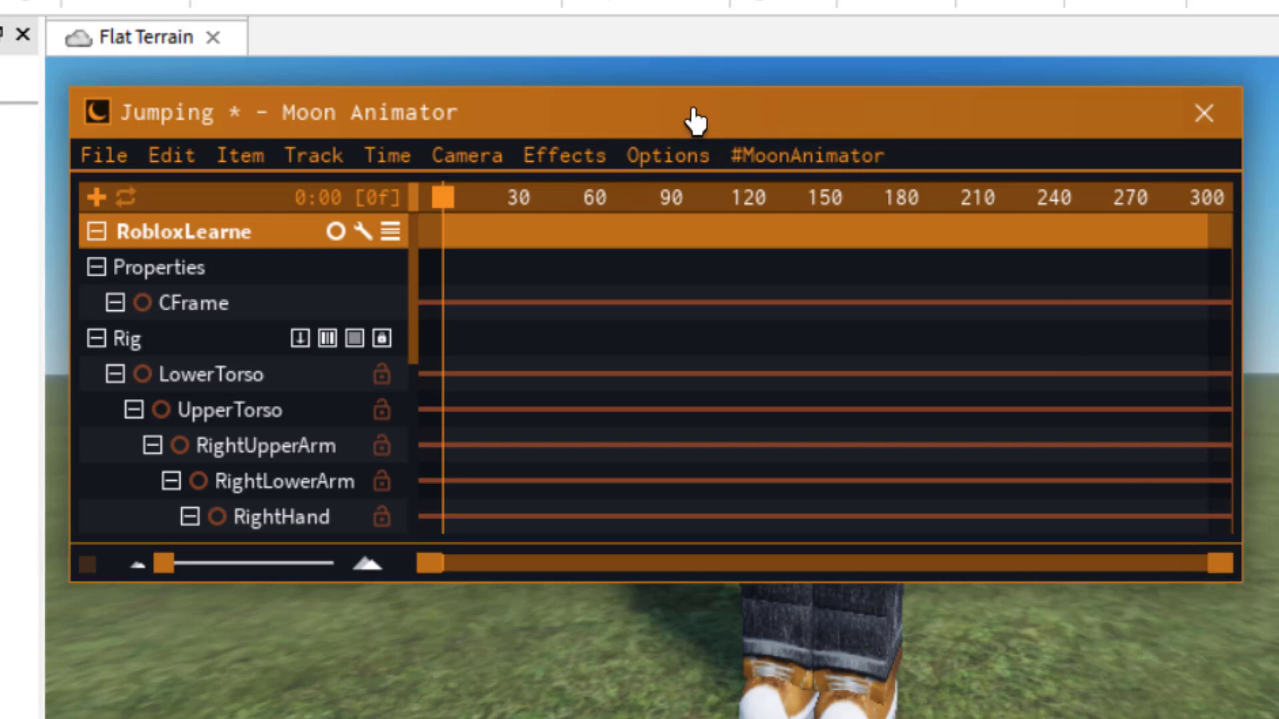
- Move the Moon Animator window off the character and frame the whole rig beside it
left_click_drag(610, 127, 1277, 130)
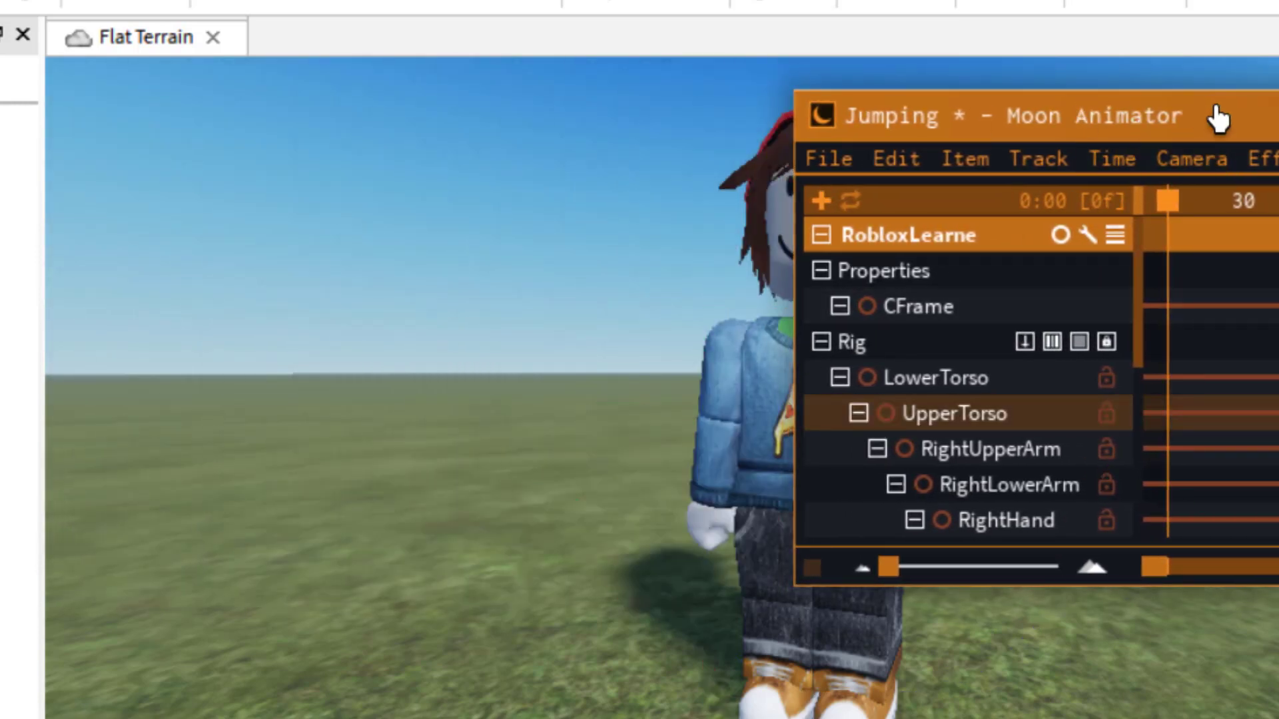
key("f")
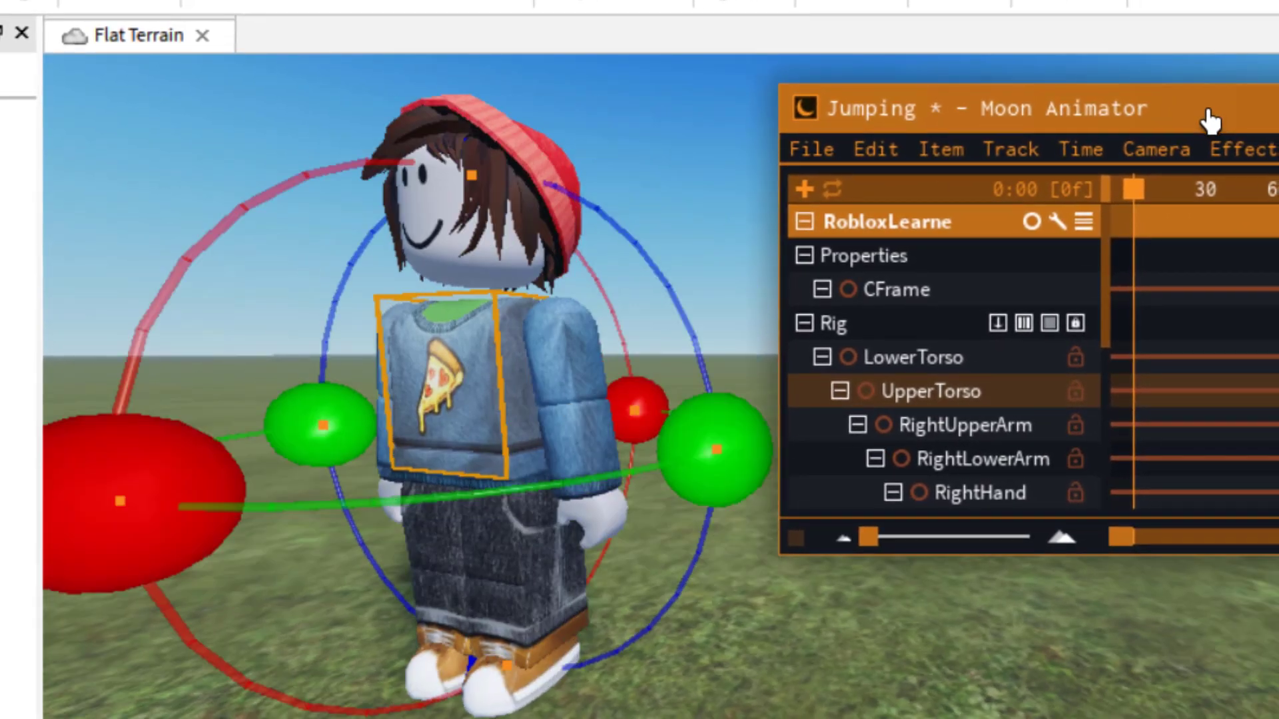
key("s")
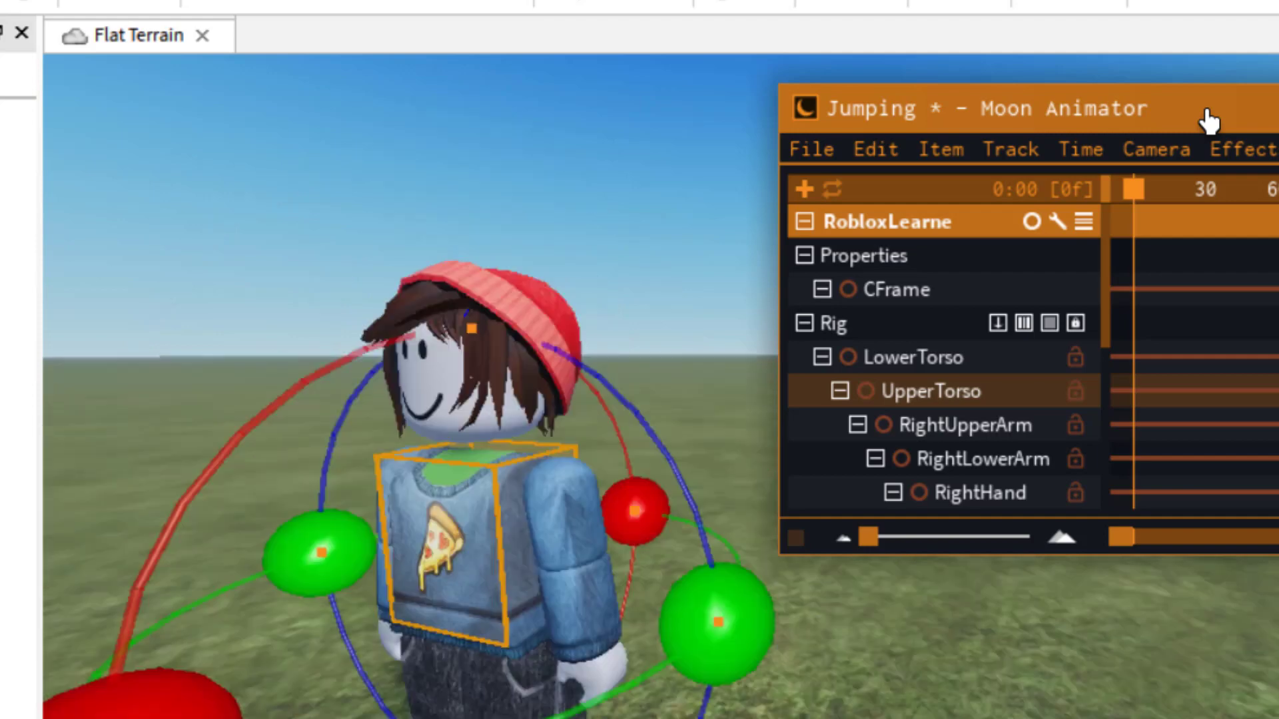
key("a")
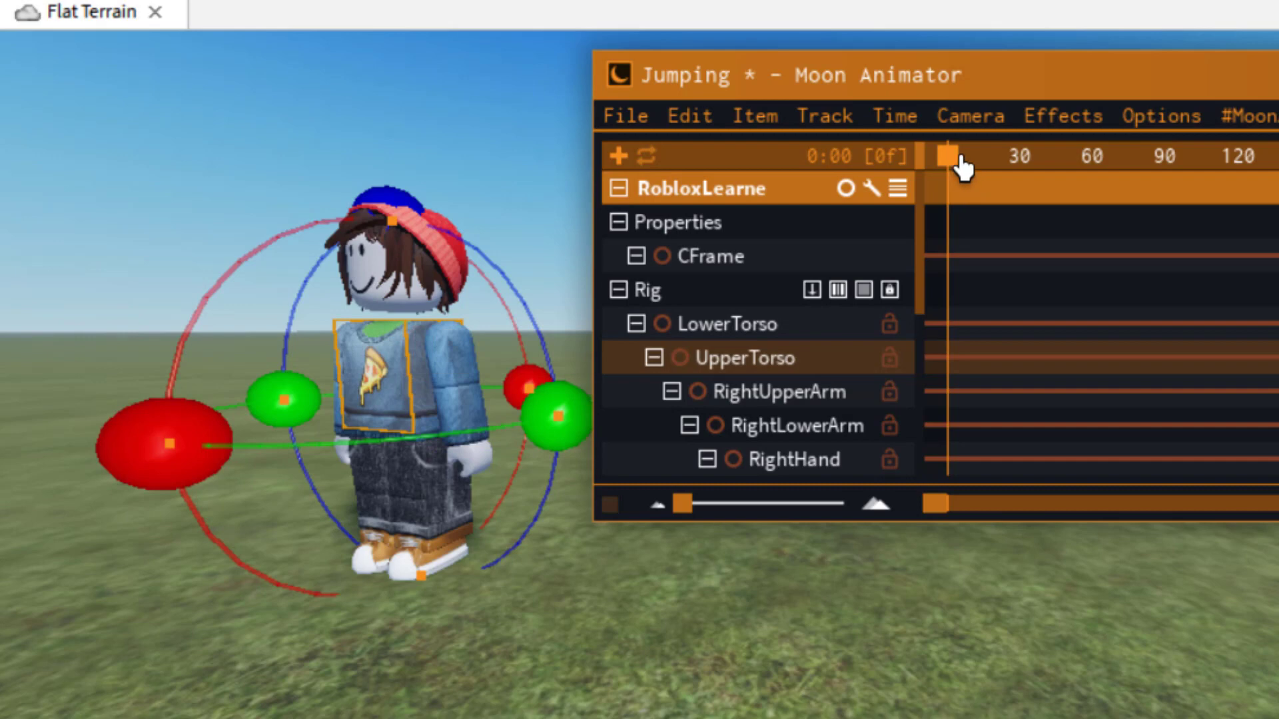
- Move the animation timeline's playhead to frame 27
left_click(1011, 157)
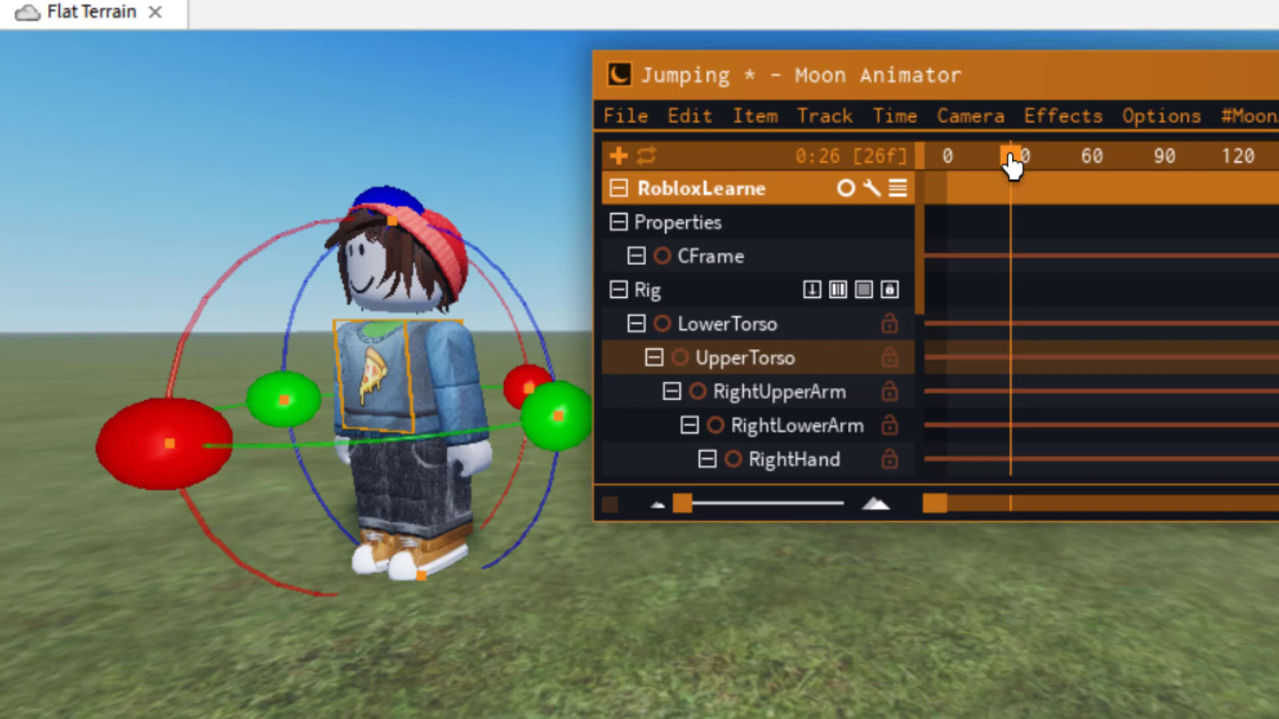
mouse_move(1021, 163)
left_mouse_down()
mouse_move(983, 163)
mouse_move(1025, 163)
mouse_move(1012, 166)
left_mouse_up()
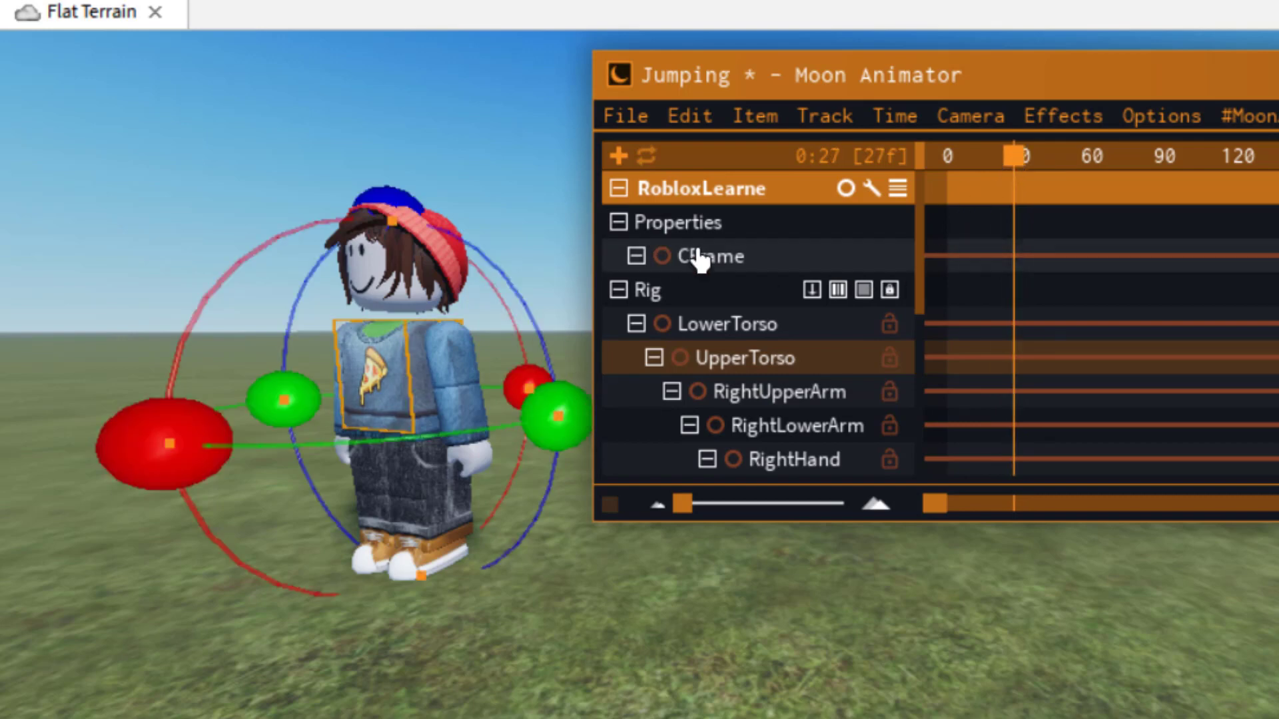
- Rotate the UpperTorso about its vertical axis at frame 27 so the chest faces the camera
left_click(778, 327)
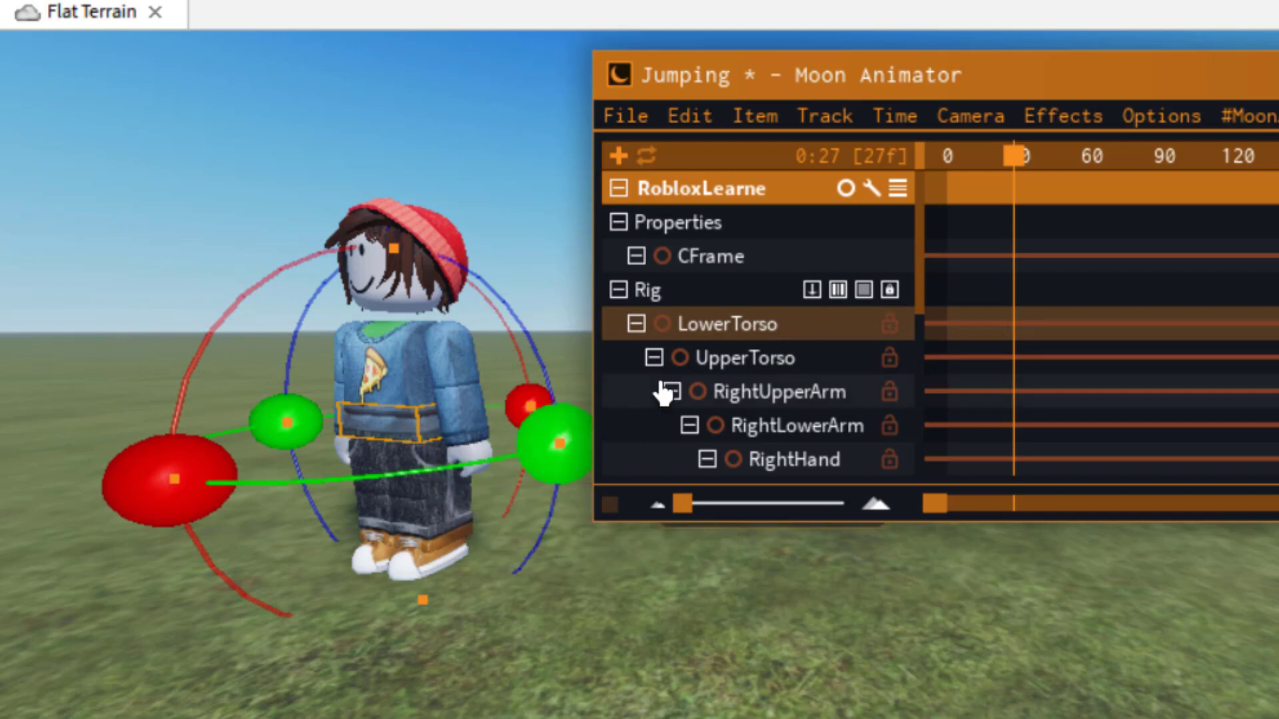
left_click(717, 363)
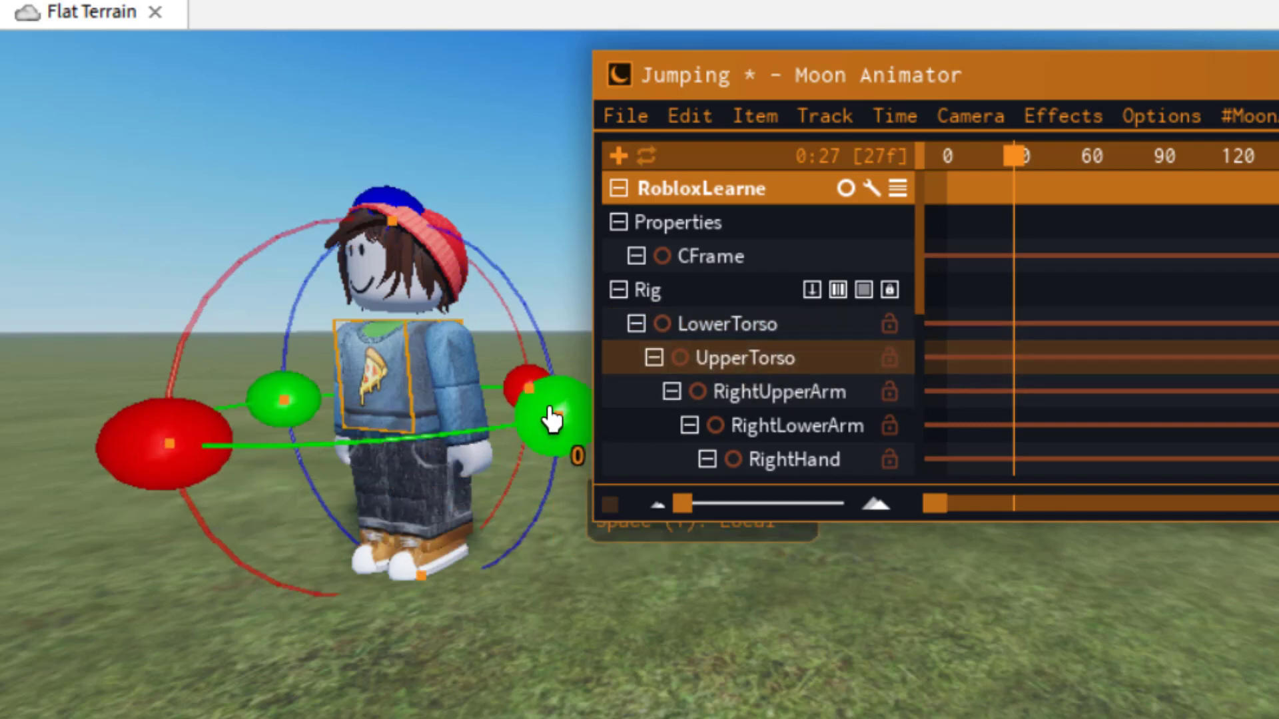
left_click_drag(545, 426, 567, 416)
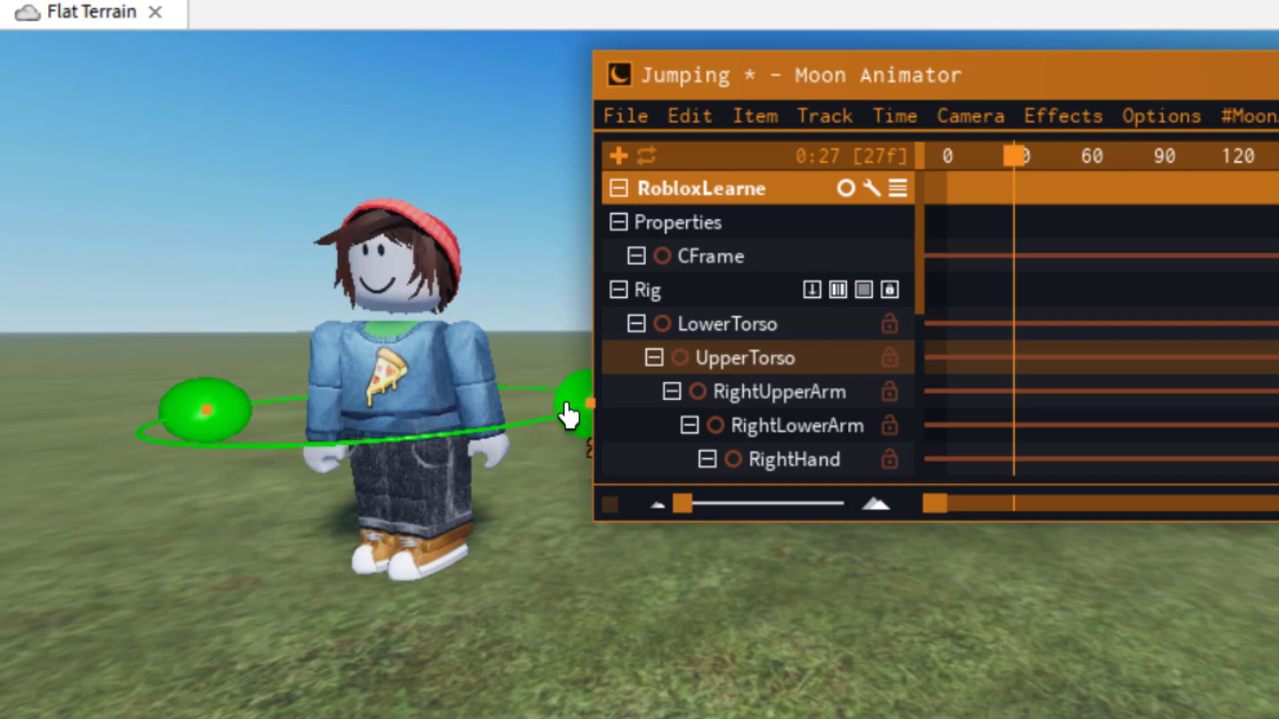
left_click_drag(567, 416, 572, 408)
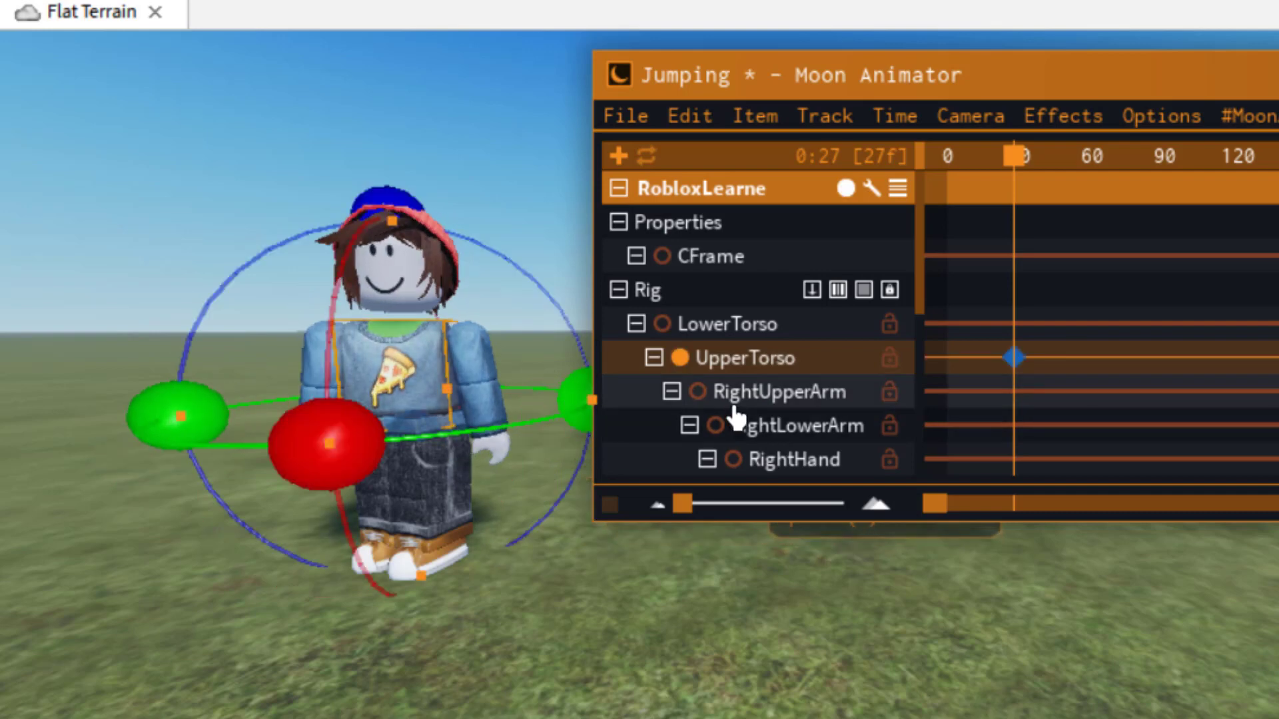
- Turn the LowerTorso toward the camera at frame 27 and readjust the UpperTorso rotation to line up with it
left_click(733, 333)
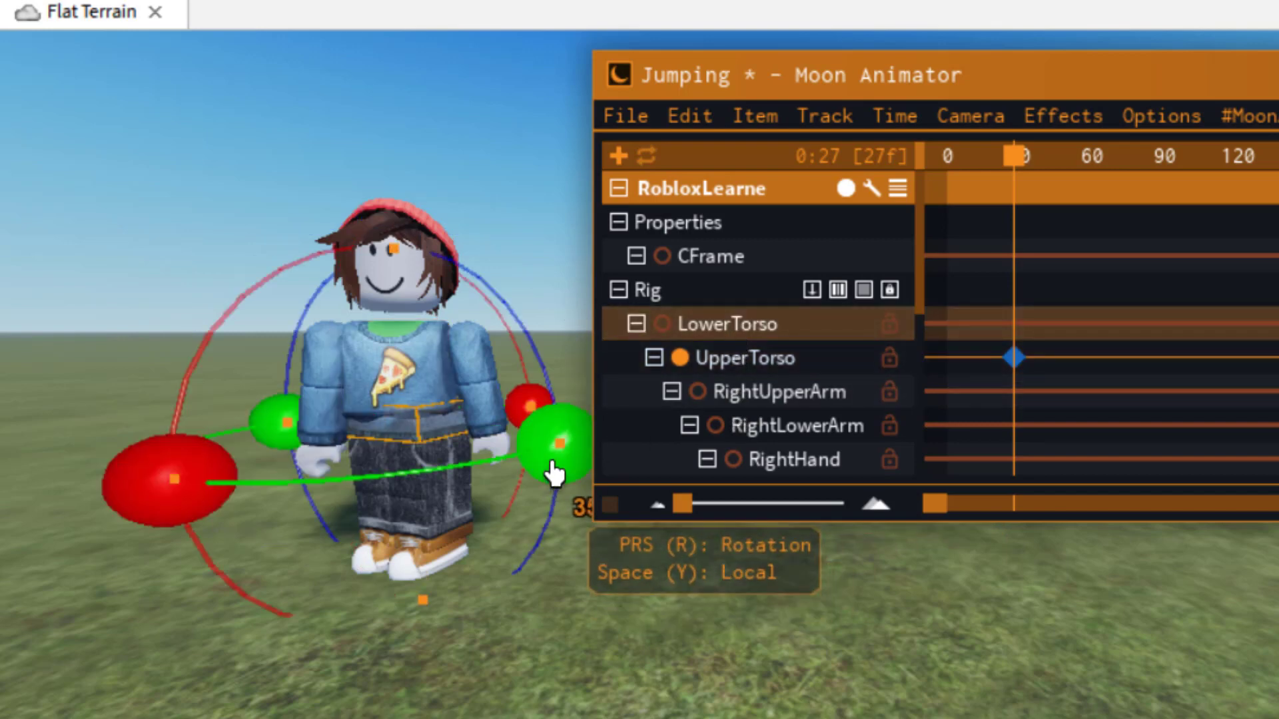
mouse_move(556, 465)
left_mouse_down()
mouse_move(571, 472)
mouse_move(552, 475)
left_mouse_up()
left_click(730, 363)
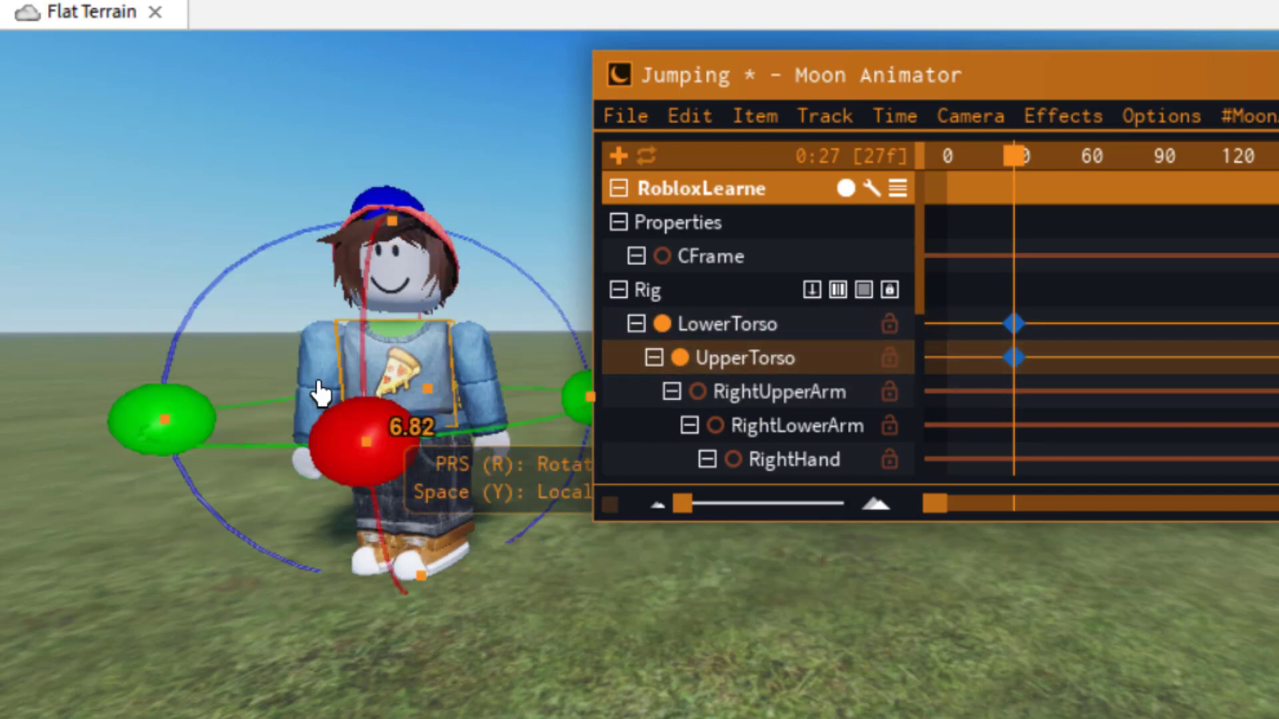
left_click_drag(123, 425, 125, 426)
left_click_drag(120, 413, 127, 416)
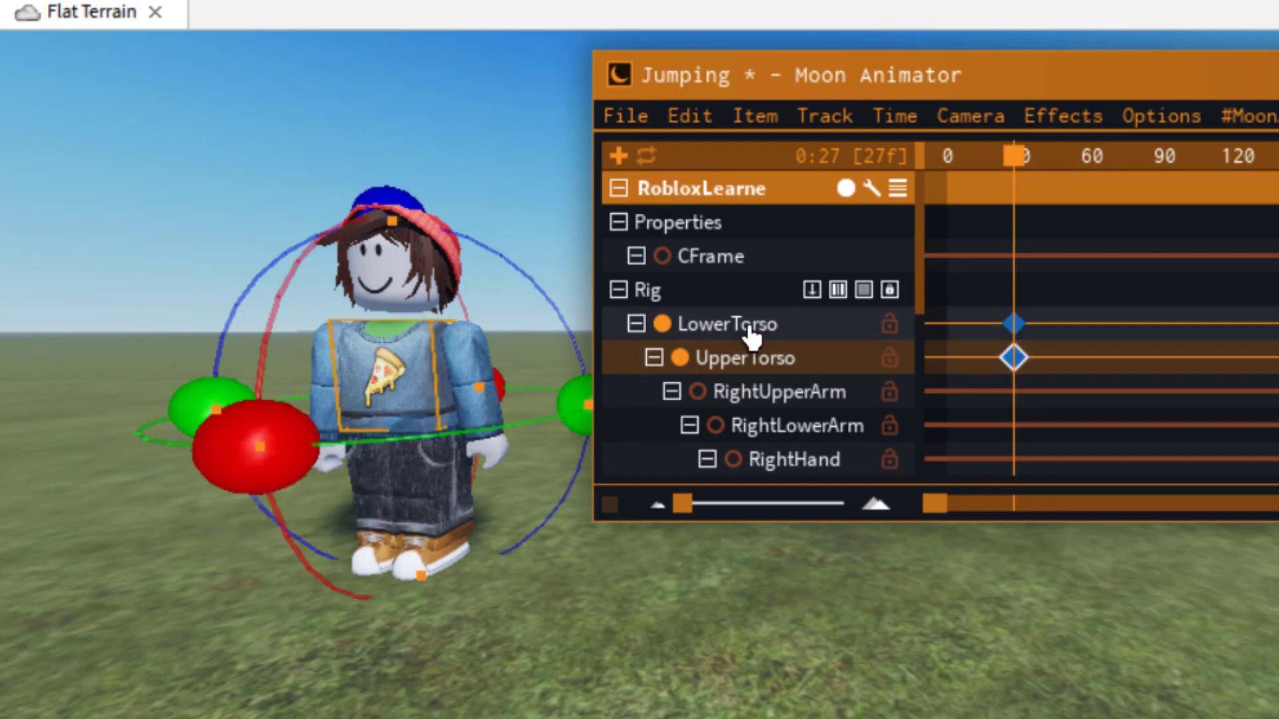
left_click(733, 326)
left_click_drag(579, 432, 576, 433)
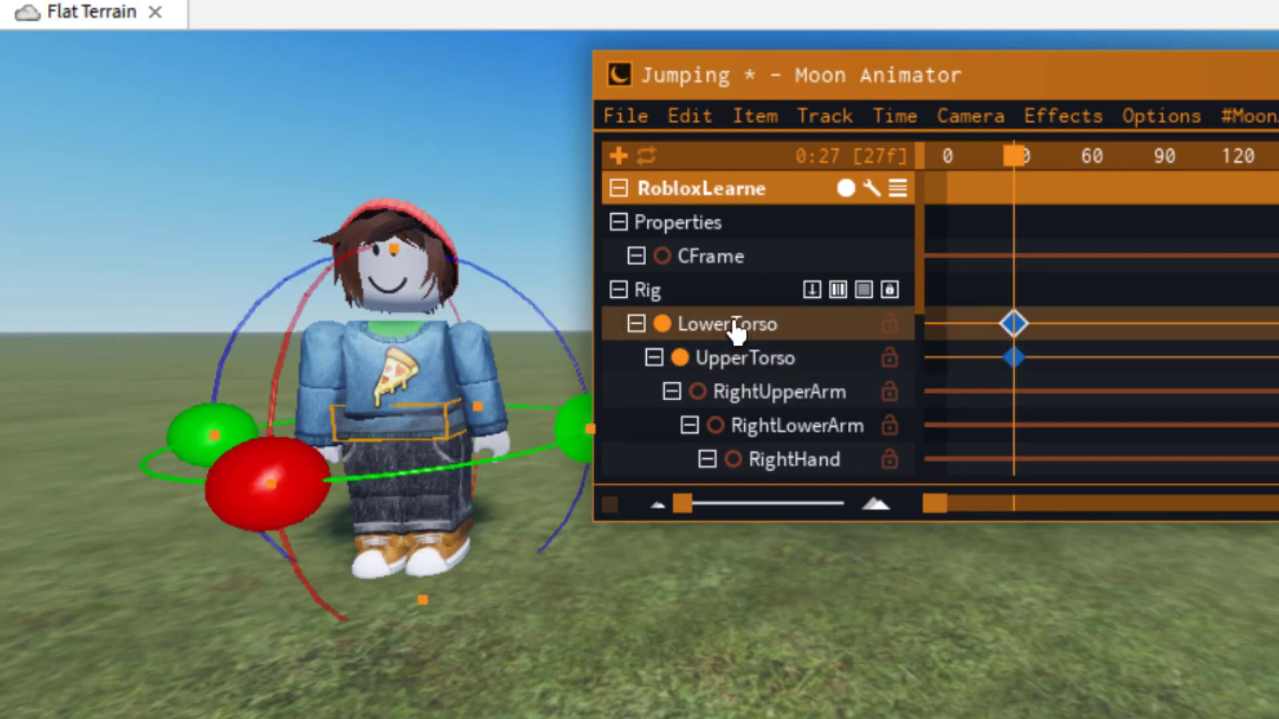
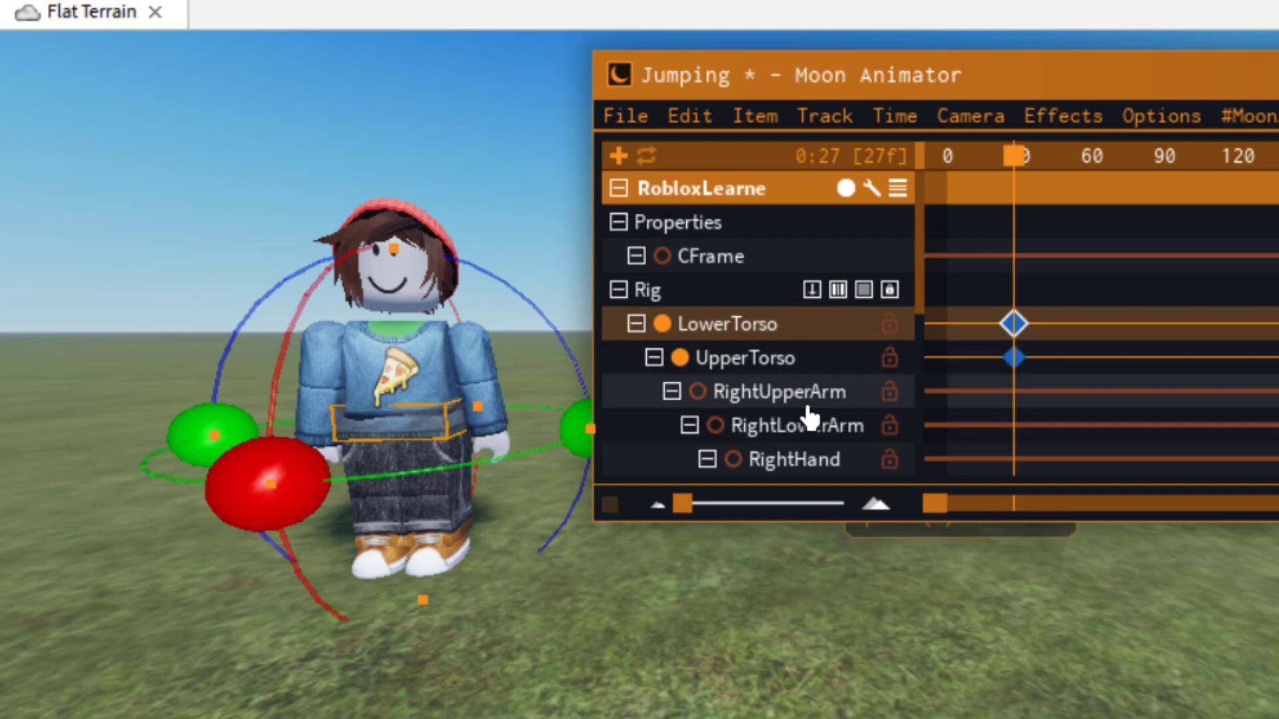
- Rotate the RightUpperArm at frame 27 so the arm stretches outward, away from the body
left_click(796, 401)
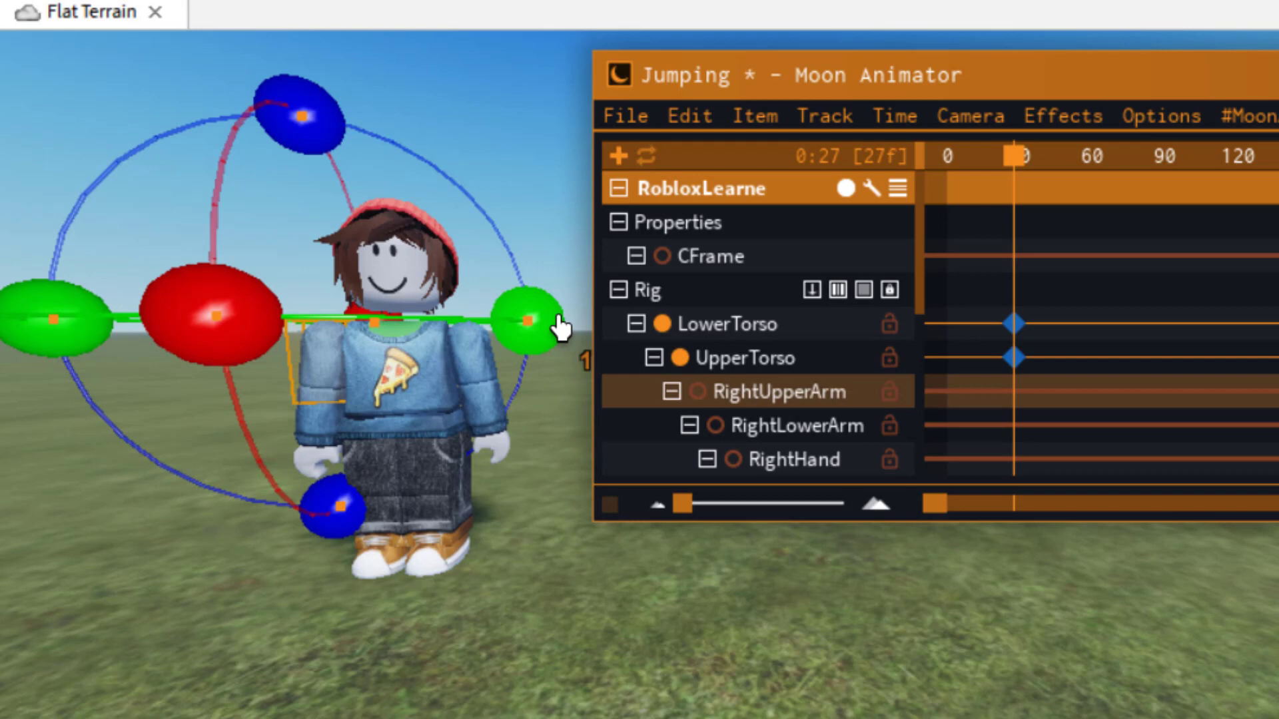
mouse_move(551, 322)
left_mouse_down()
mouse_move(528, 337)
mouse_move(528, 322)
left_mouse_up()
left_click_drag(299, 105, 445, 293)
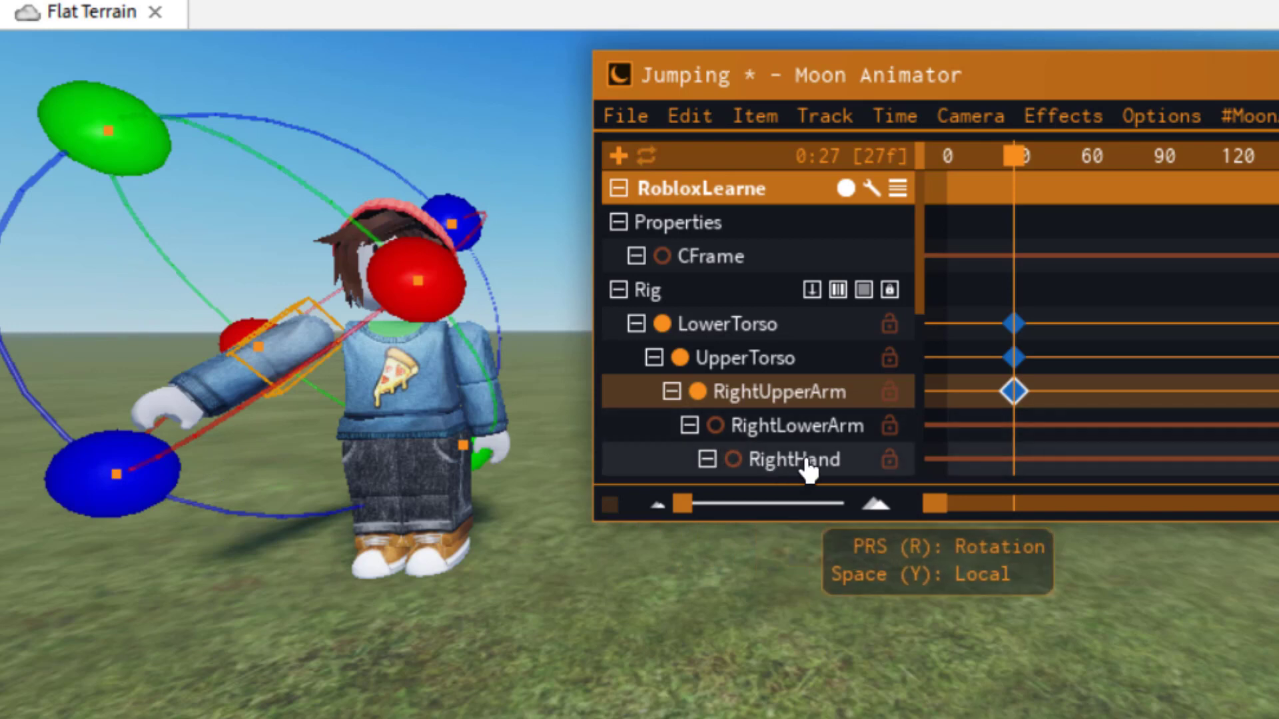
- Rotate the LeftUpperArm outward at frame 27 to mirror the right arm, and undo its last rotation adjustment
left_click_drag(915, 311, 926, 399)
left_click(775, 323)
left_click_drag(485, 492, 573, 427)
left_click_drag(442, 309, 464, 297)
left_click_drag(343, 464, 363, 502)
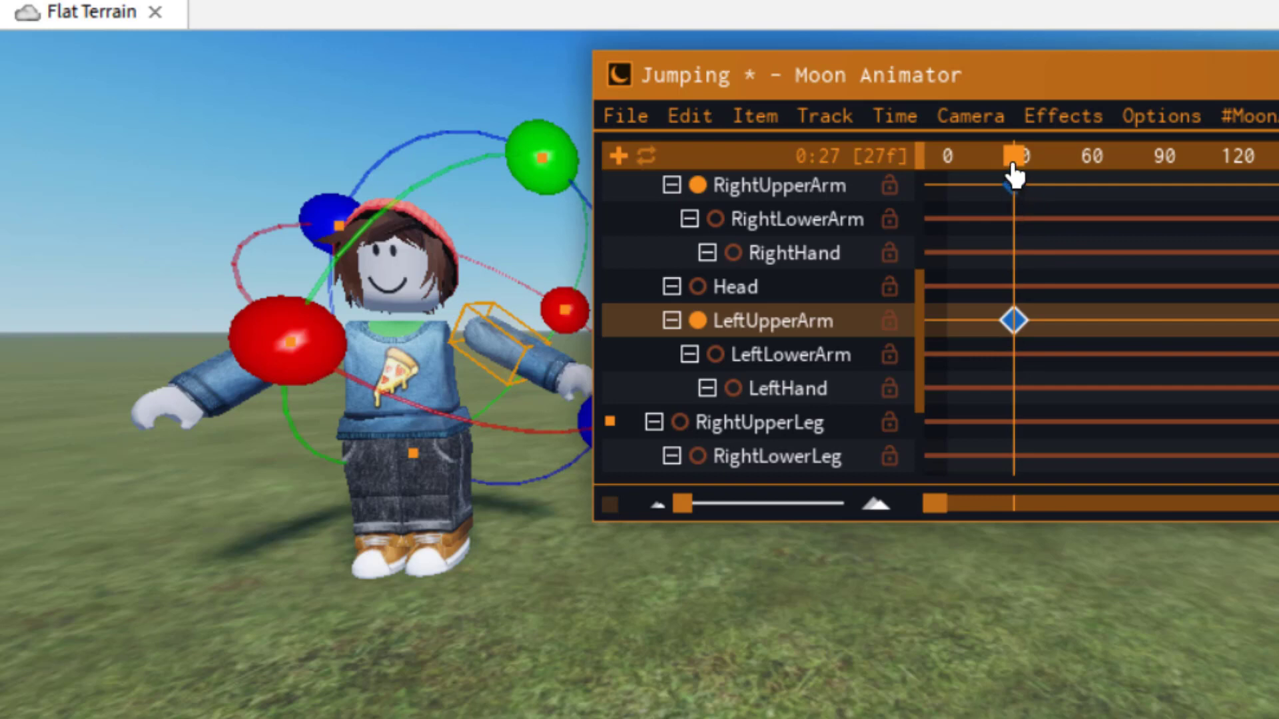
left_click_drag(919, 294, 919, 231)
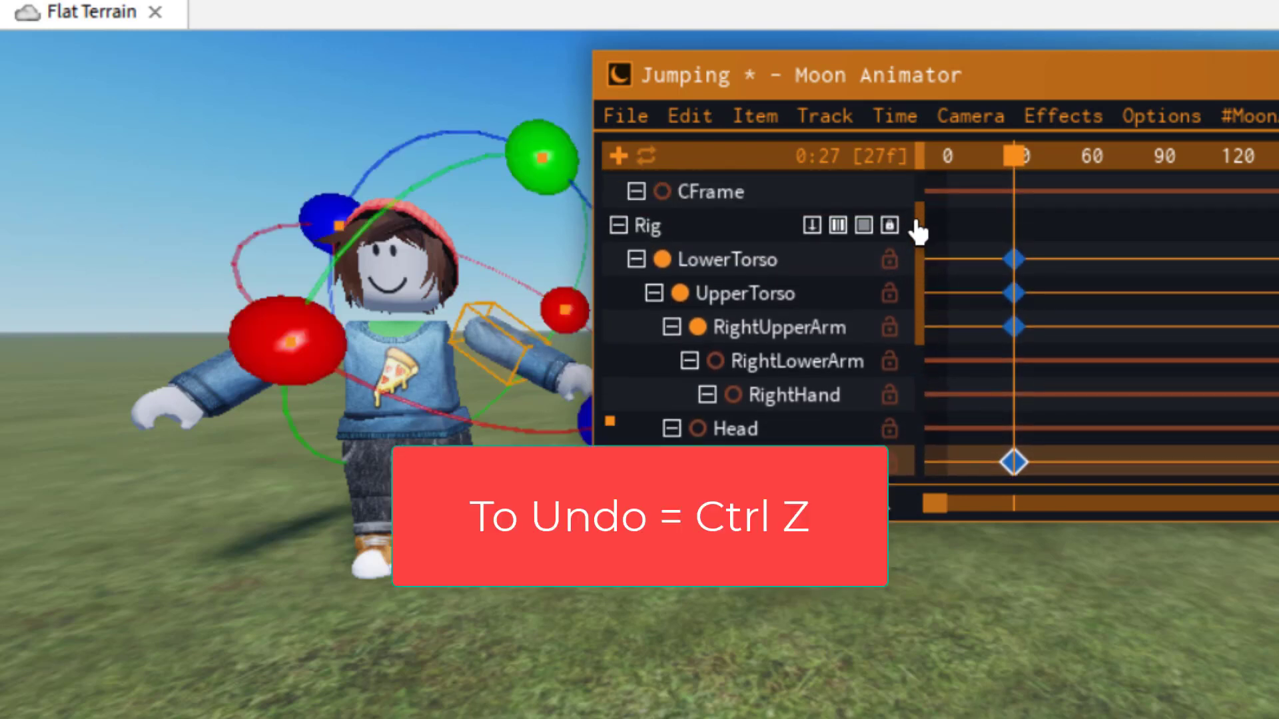
key("ctrl+z")
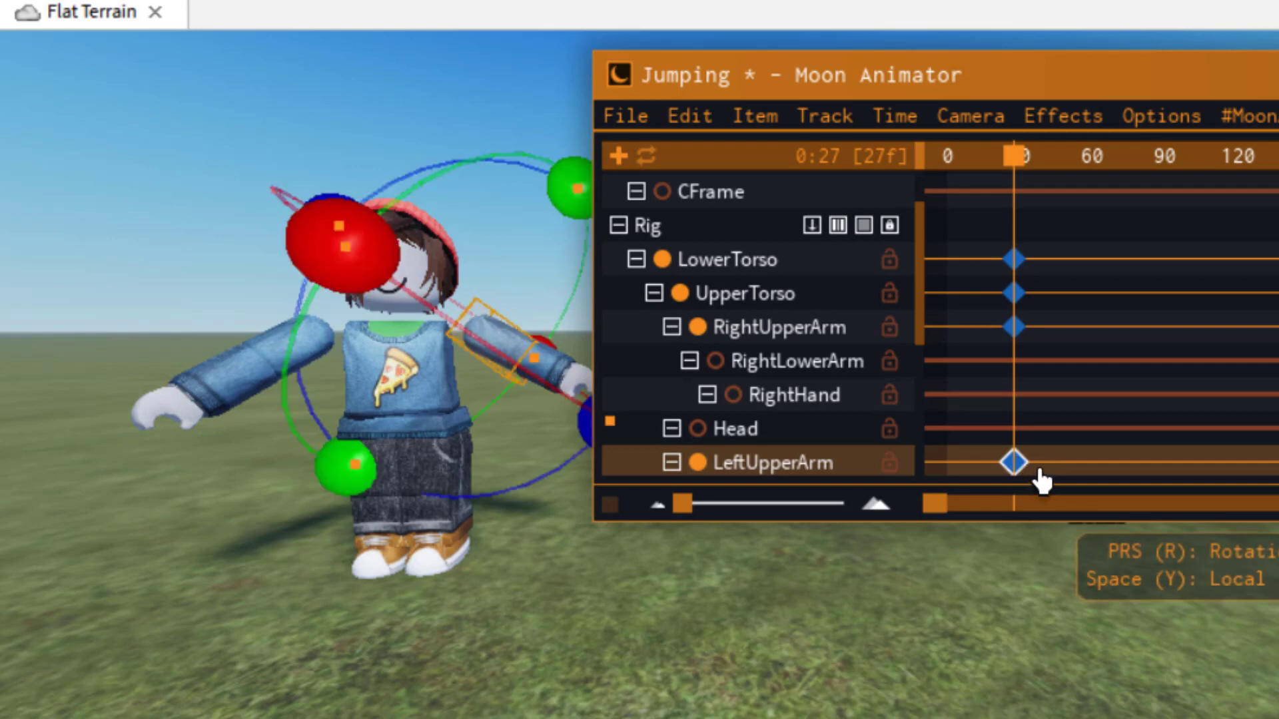
- Delete the LeftUpperArm keyframe at frame 27 and undo the deletion
key("Delete")
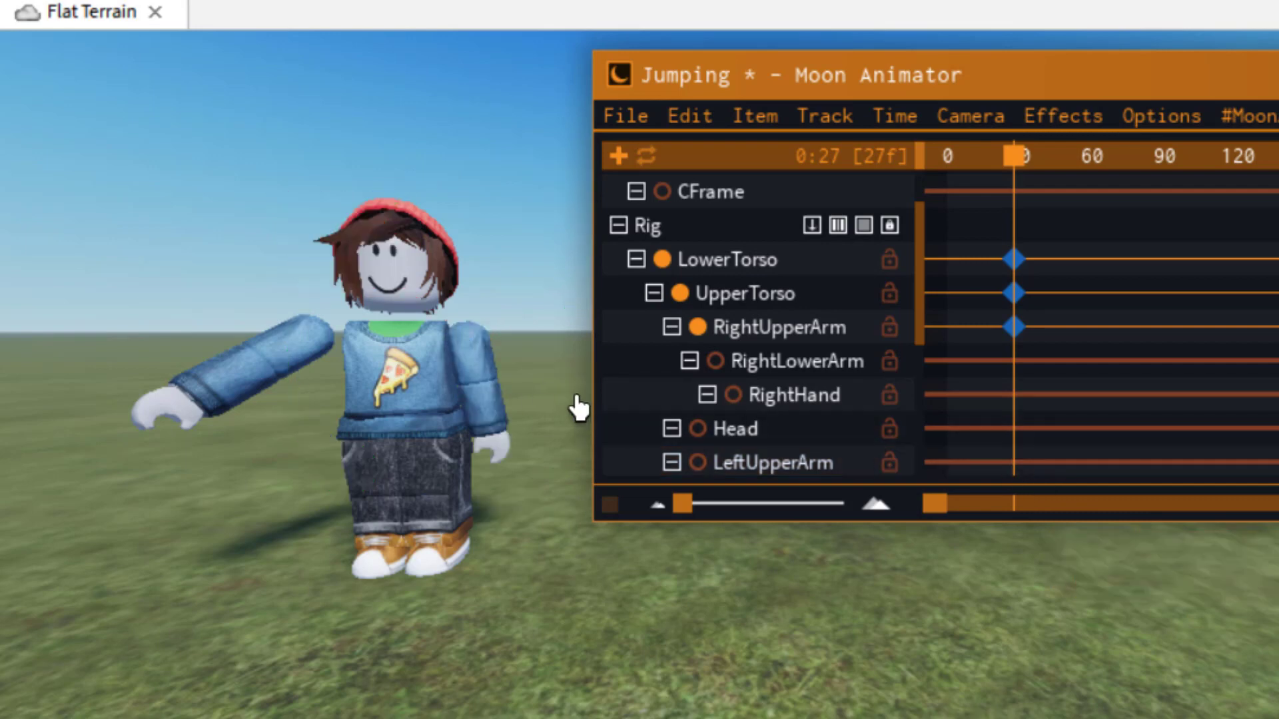
key("ctrl+z")
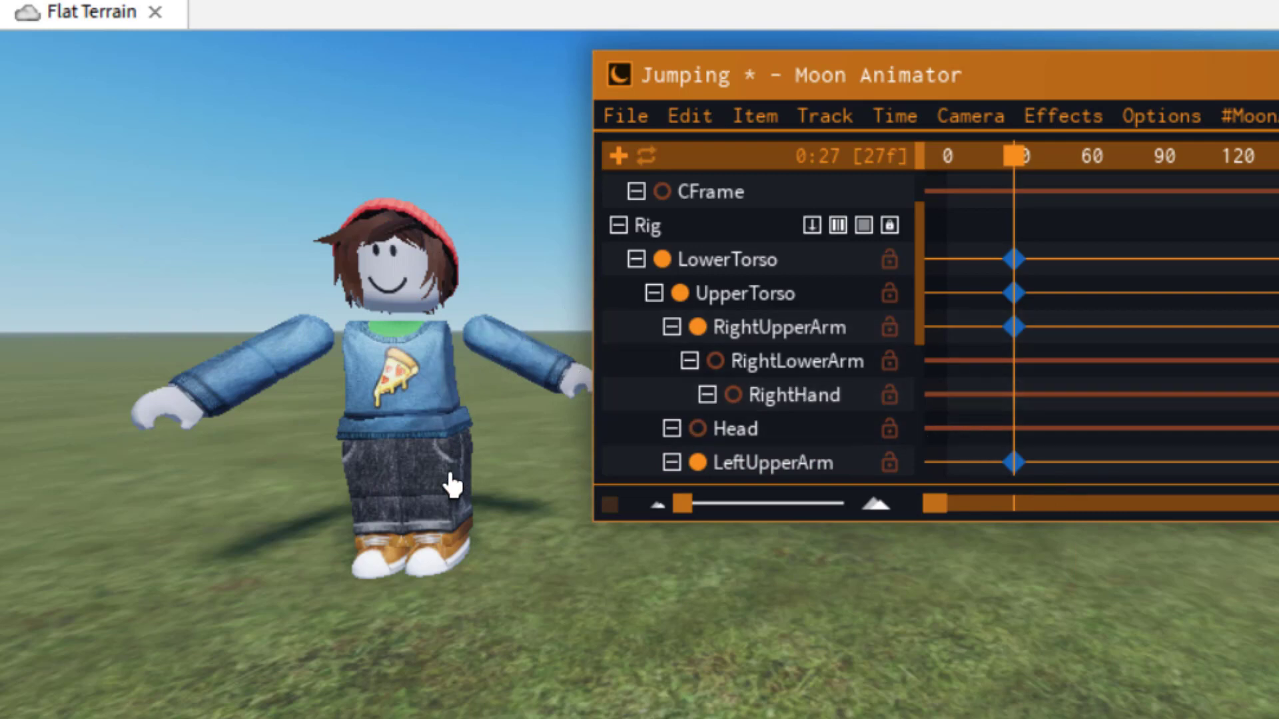
- Spread the legs at frame 27 by rotating the LeftUpperLeg, LeftLowerLeg and RightUpperLeg
left_click_drag(921, 322, 931, 463)
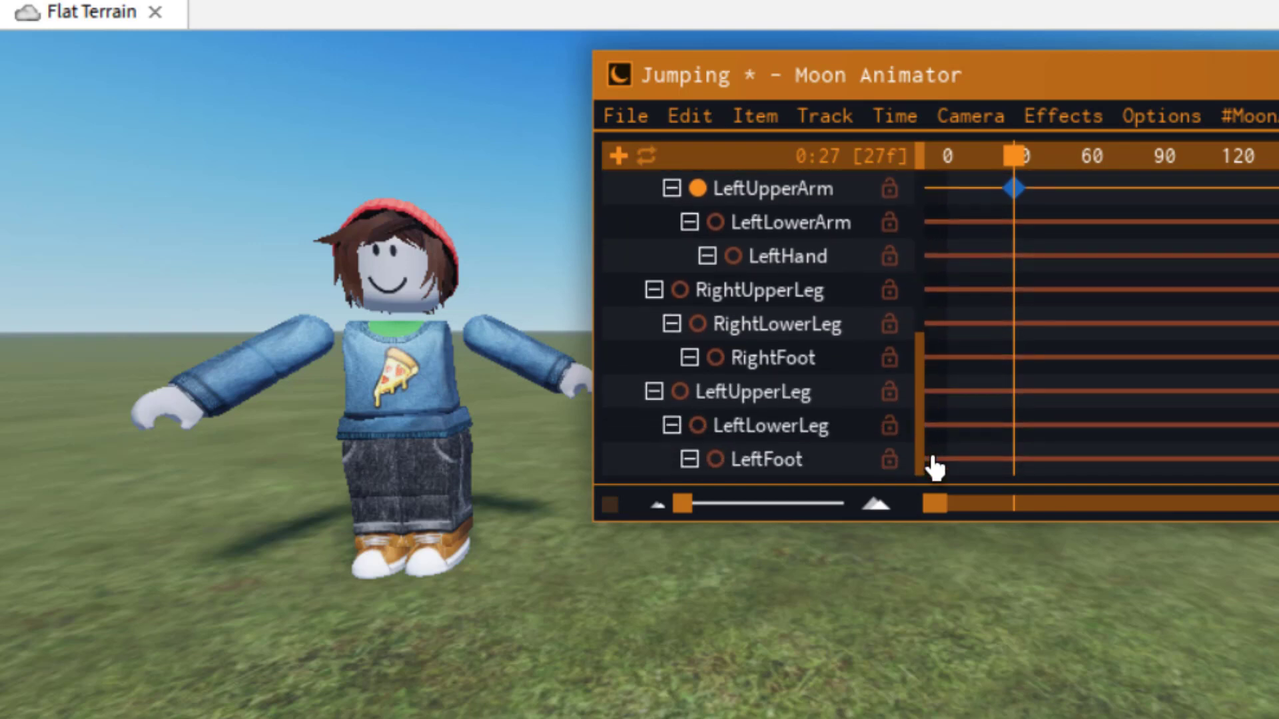
left_click(791, 400)
left_click_drag(337, 508, 347, 483)
left_click_drag(277, 430, 531, 360)
left_click(746, 425)
left_click(774, 303)
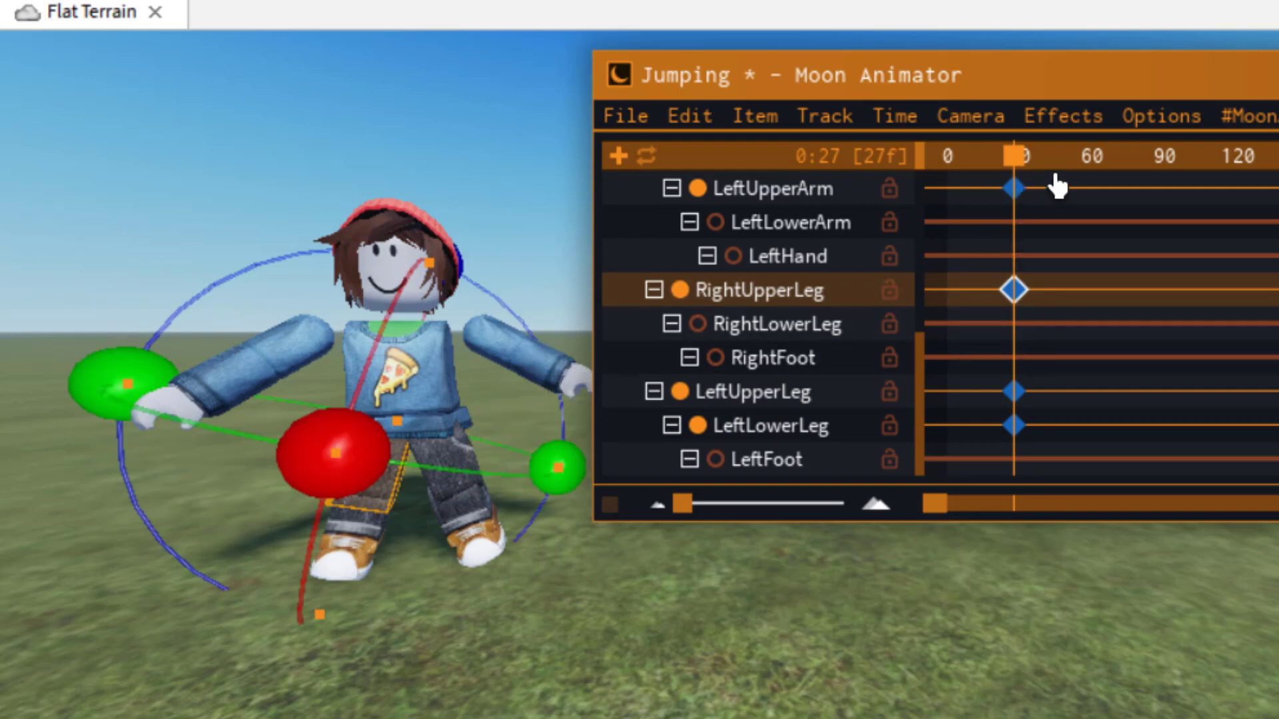
- Move the animation timeline's playhead to frame 58 for the next pose
left_click(1068, 157)
left_click_drag(1069, 158, 1071, 159)
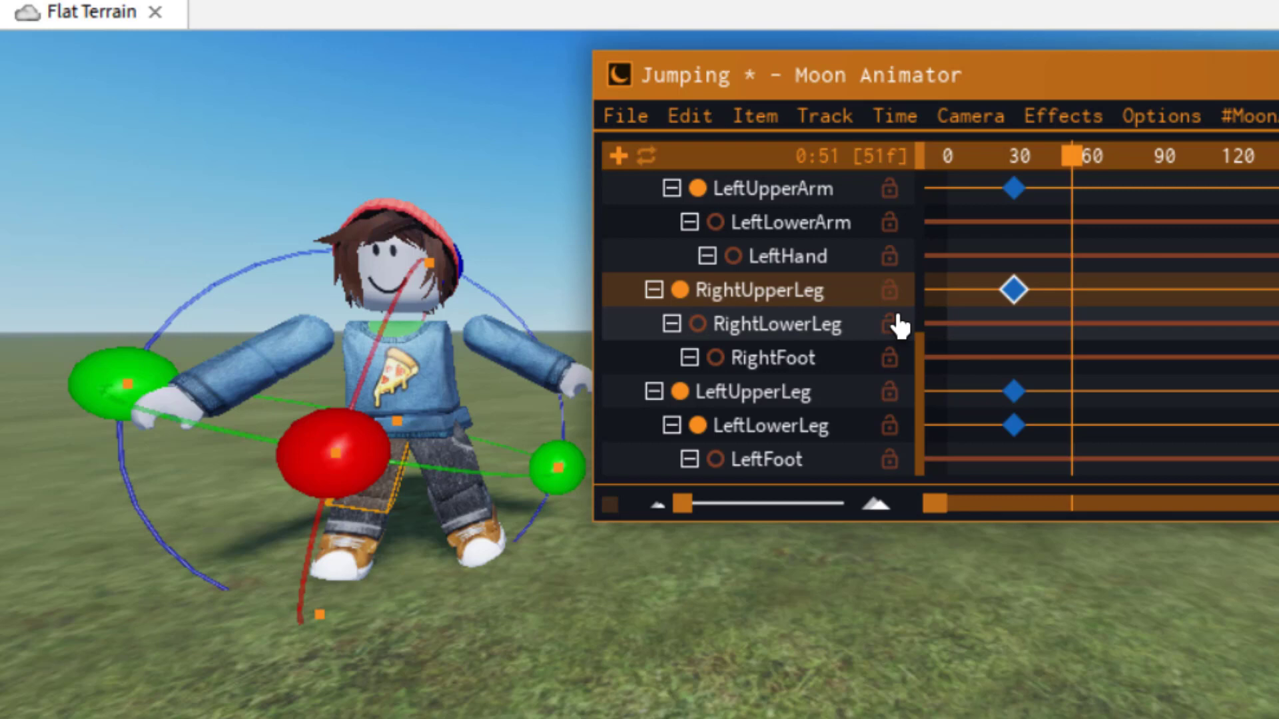
scroll(1067, 345, "up", 3)
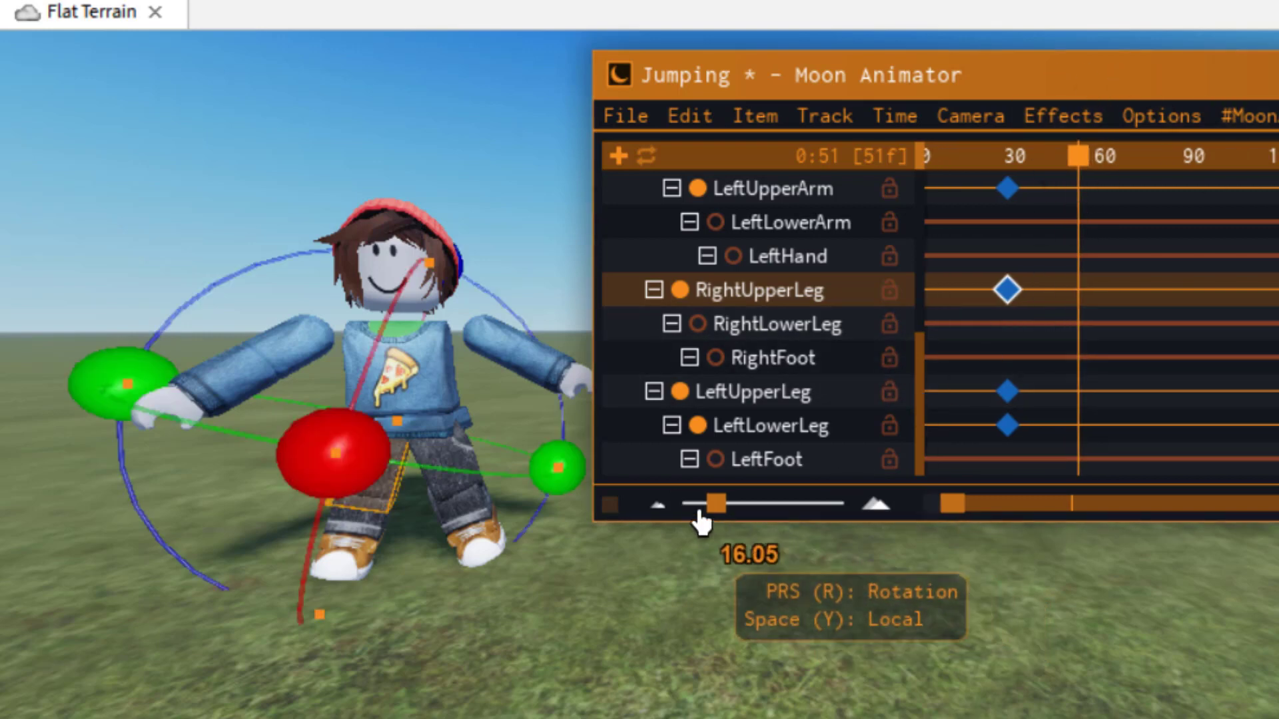
left_click_drag(723, 507, 685, 514)
left_click(1087, 190)
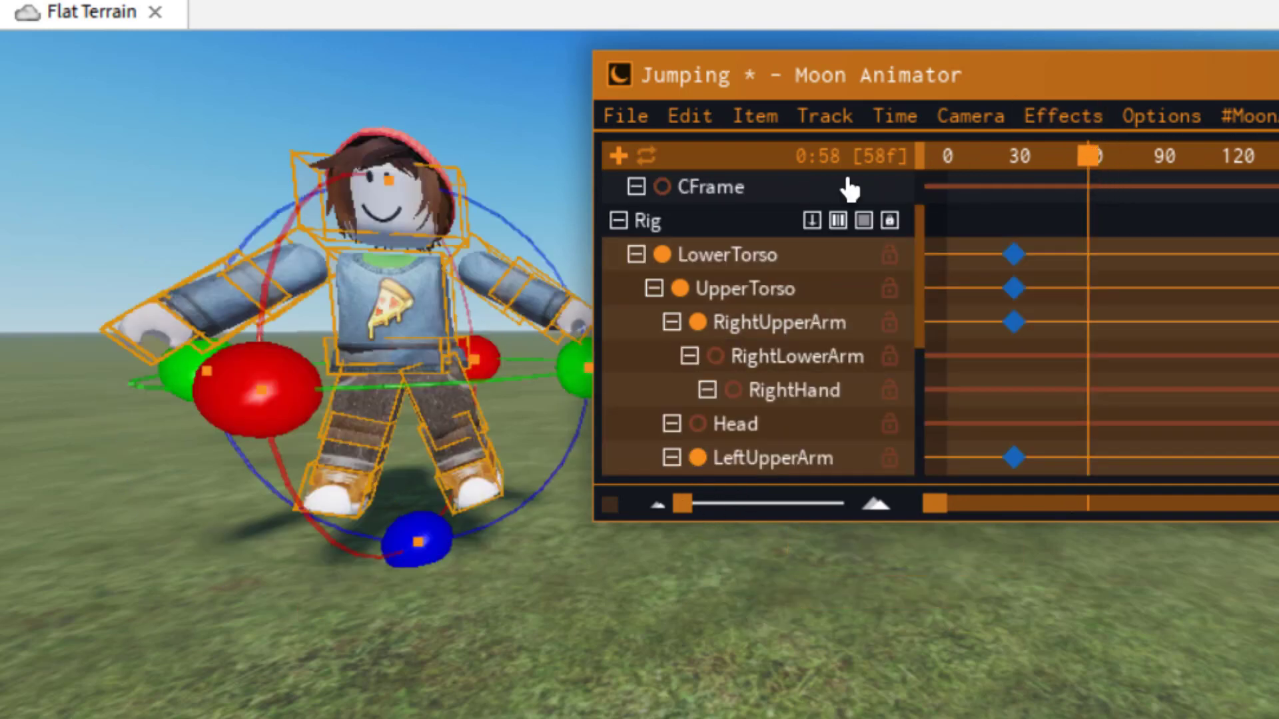
- Rotate the RightUpperArm about 55 degrees at frame 58 so the arm rises above shoulder height
left_click(750, 299)
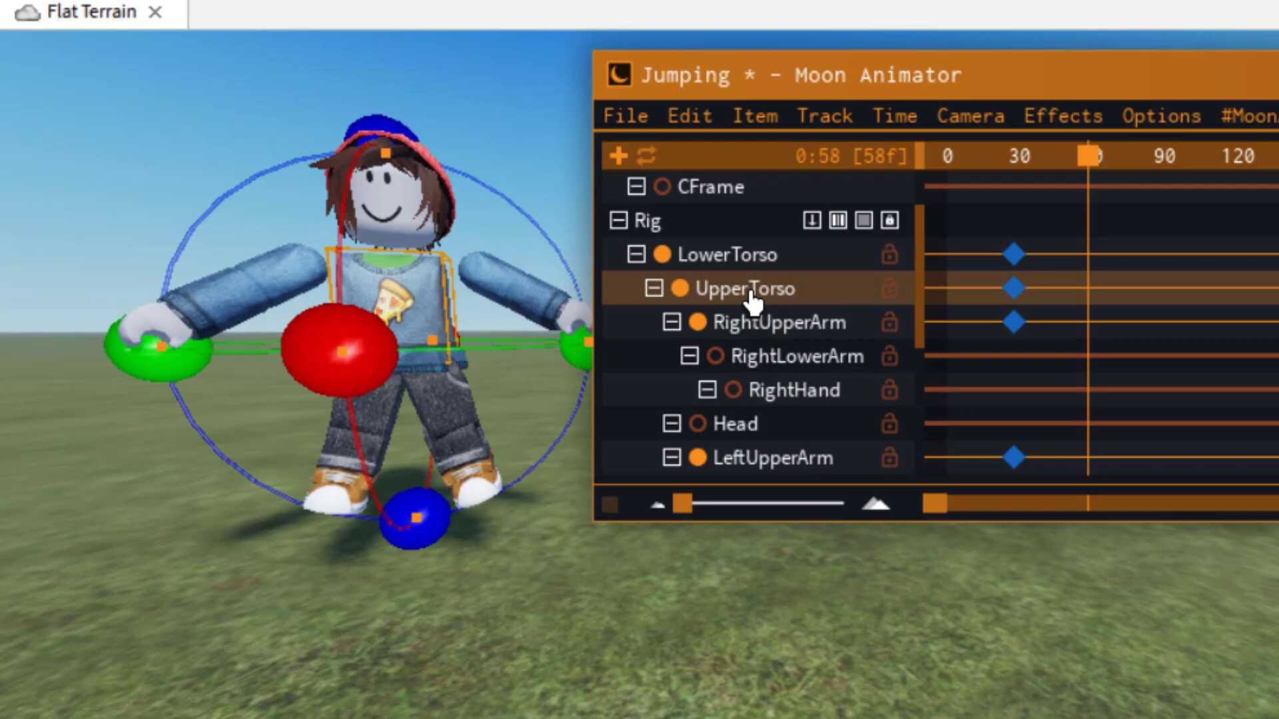
left_click(771, 326)
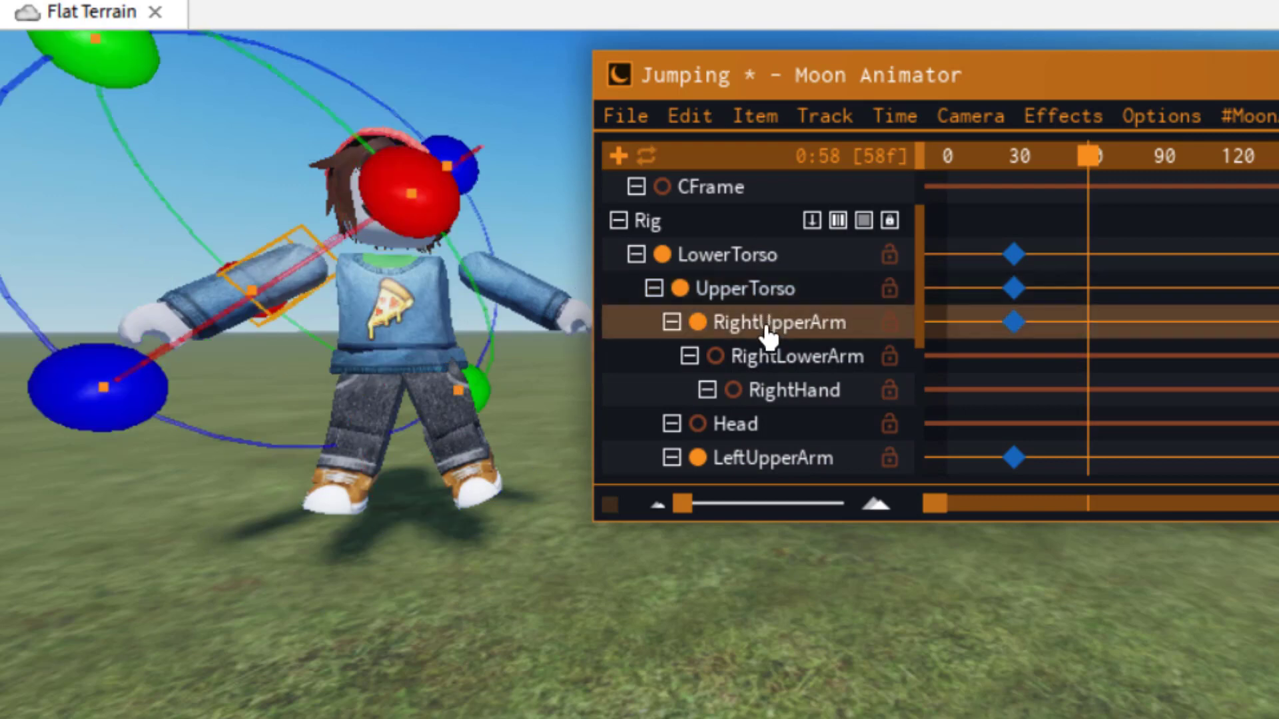
left_click_drag(86, 391, 40, 163)
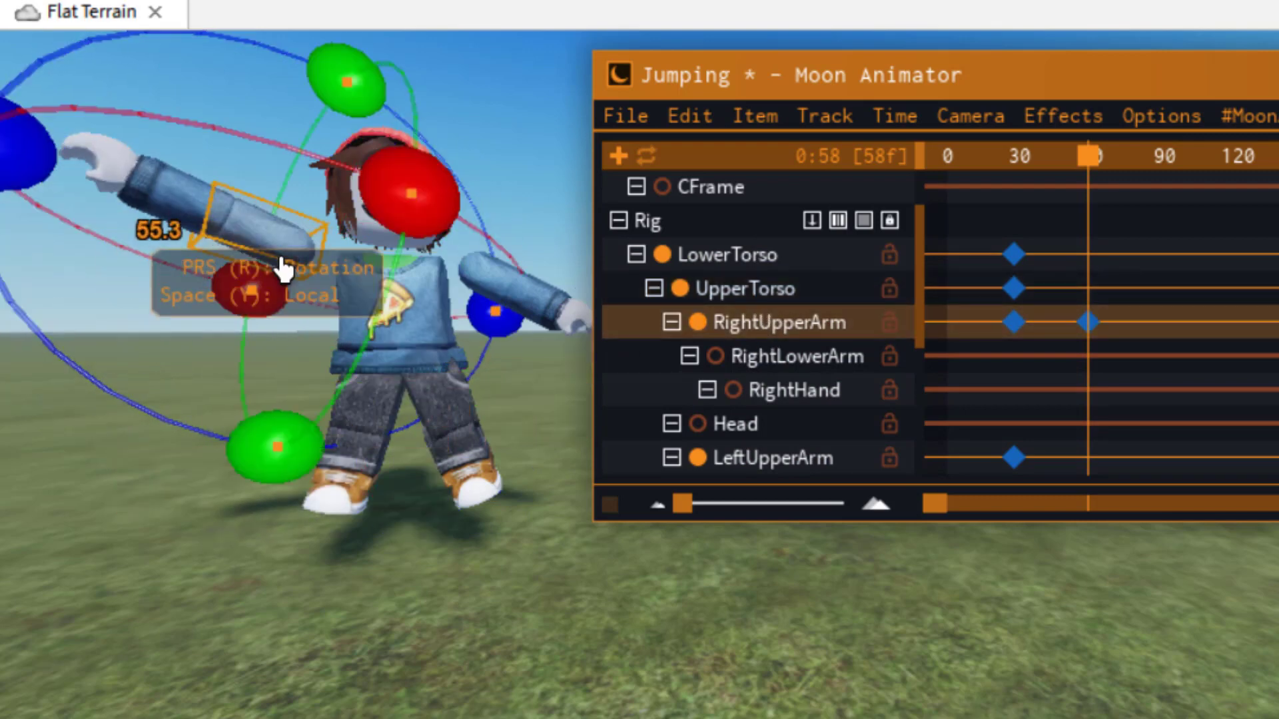
- Rotate the LeftUpperArm at frame 58 so the left arm also rises above shoulder height
left_click(792, 458)
left_click_drag(548, 124, 574, 128)
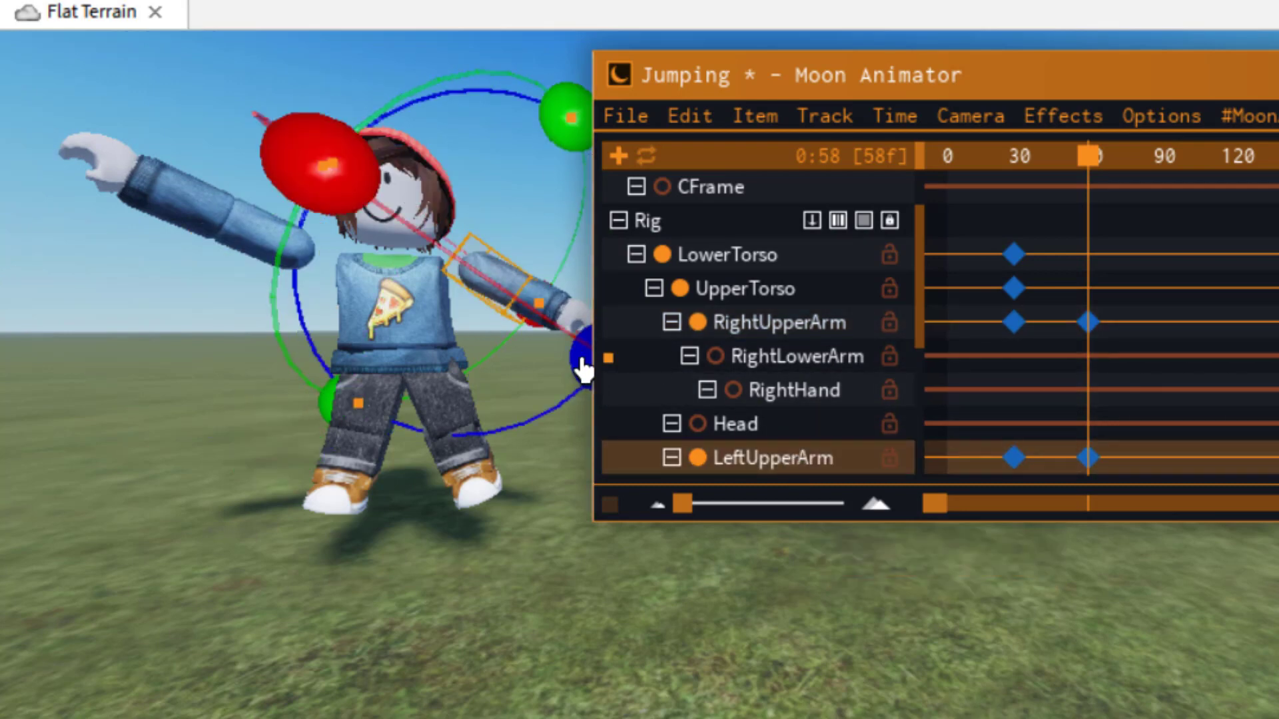
left_click_drag(592, 353, 599, 311)
left_click_drag(296, 160, 263, 148)
left_click_drag(523, 120, 485, 128)
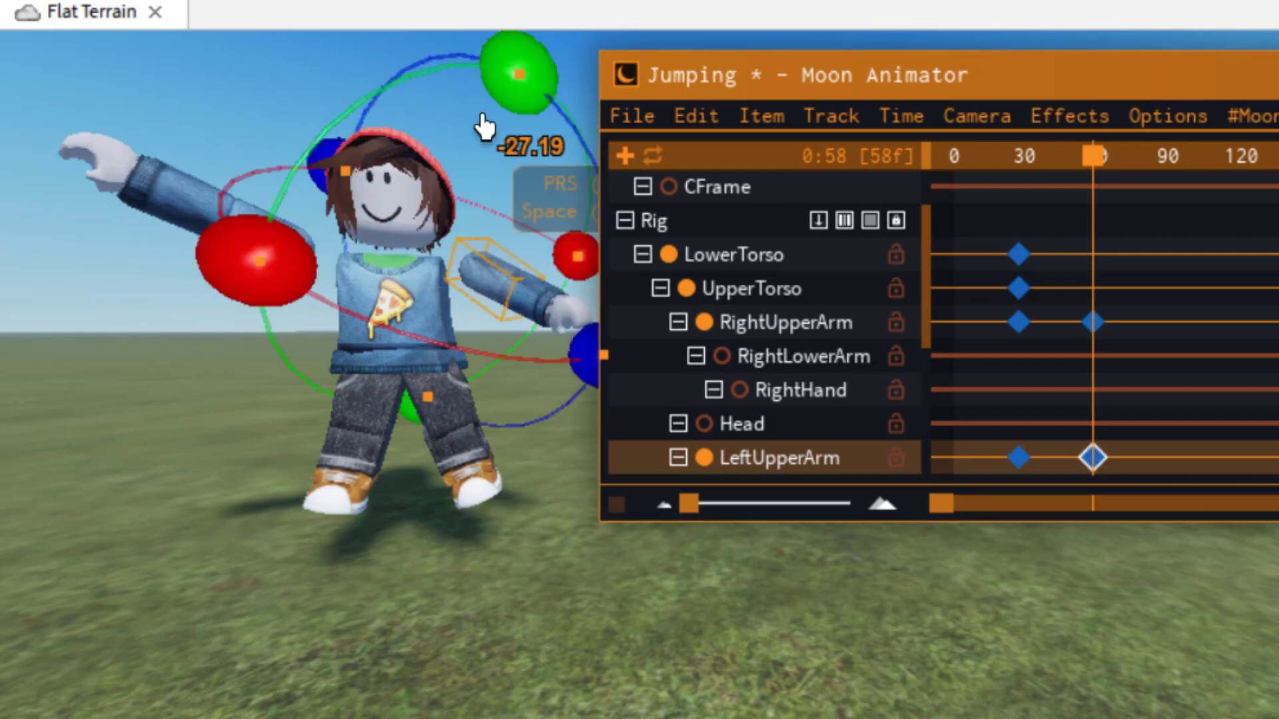
left_click_drag(310, 152, 266, 393)
- Spread the legs wider at frame 58 by rotating the LeftUpperLeg, RightUpperLeg and RightLowerLeg
left_click_drag(932, 346, 907, 465)
left_click(795, 399)
left_click_drag(203, 442, 220, 460)
left_click(765, 290)
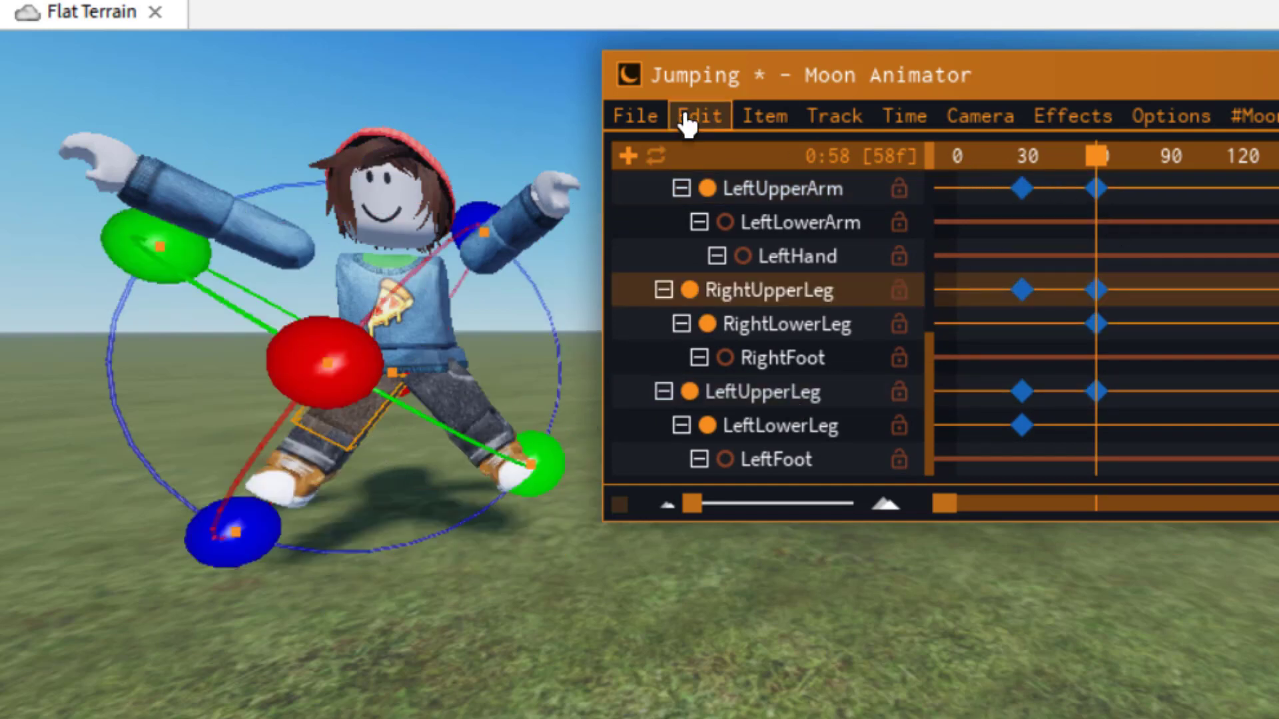
- Return the playhead to frame 0 and play the animation to check the movement
left_click(964, 159)
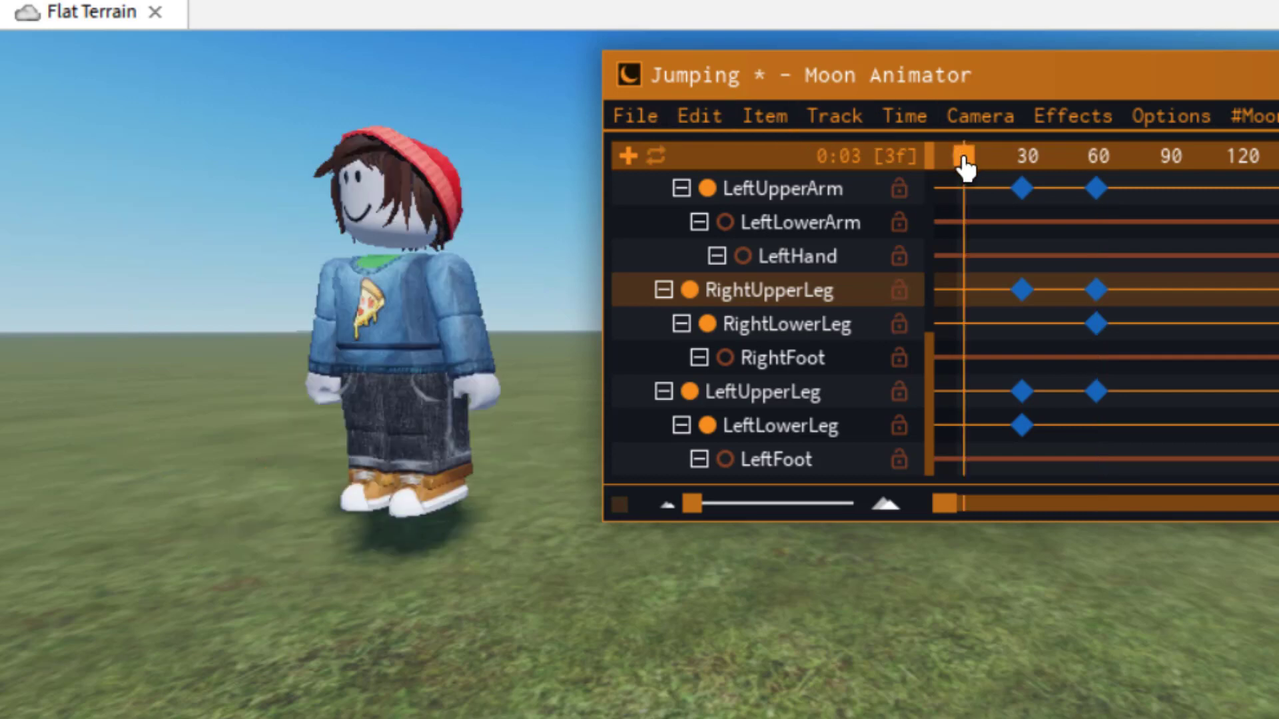
mouse_move(963, 168)
left_mouse_down()
mouse_move(1128, 174)
mouse_move(957, 171)
left_mouse_up()
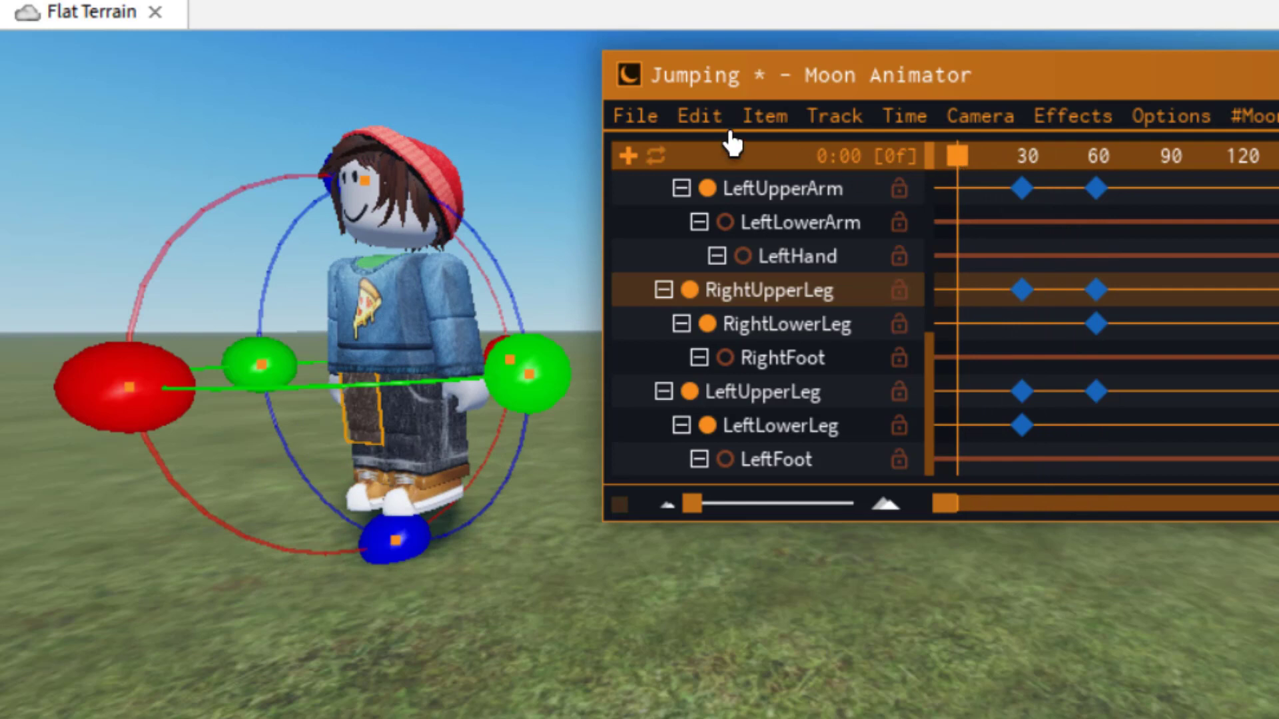
left_click(645, 118)
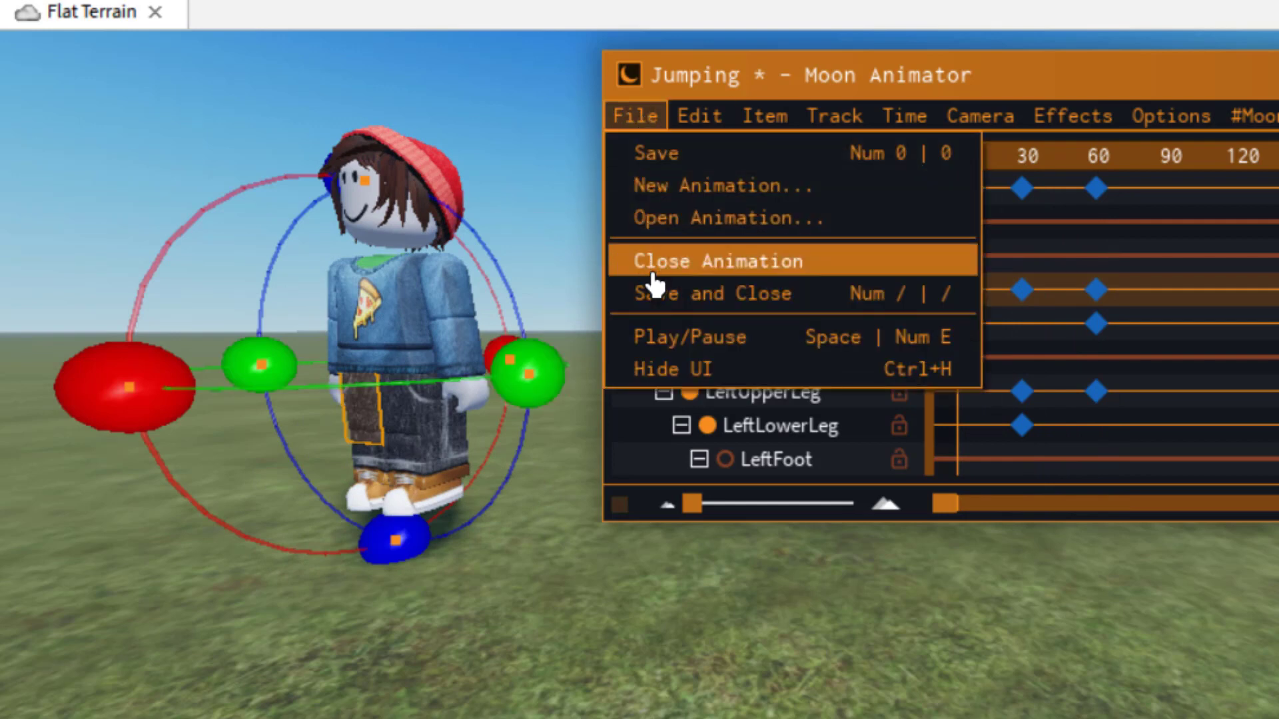
left_click(677, 338)
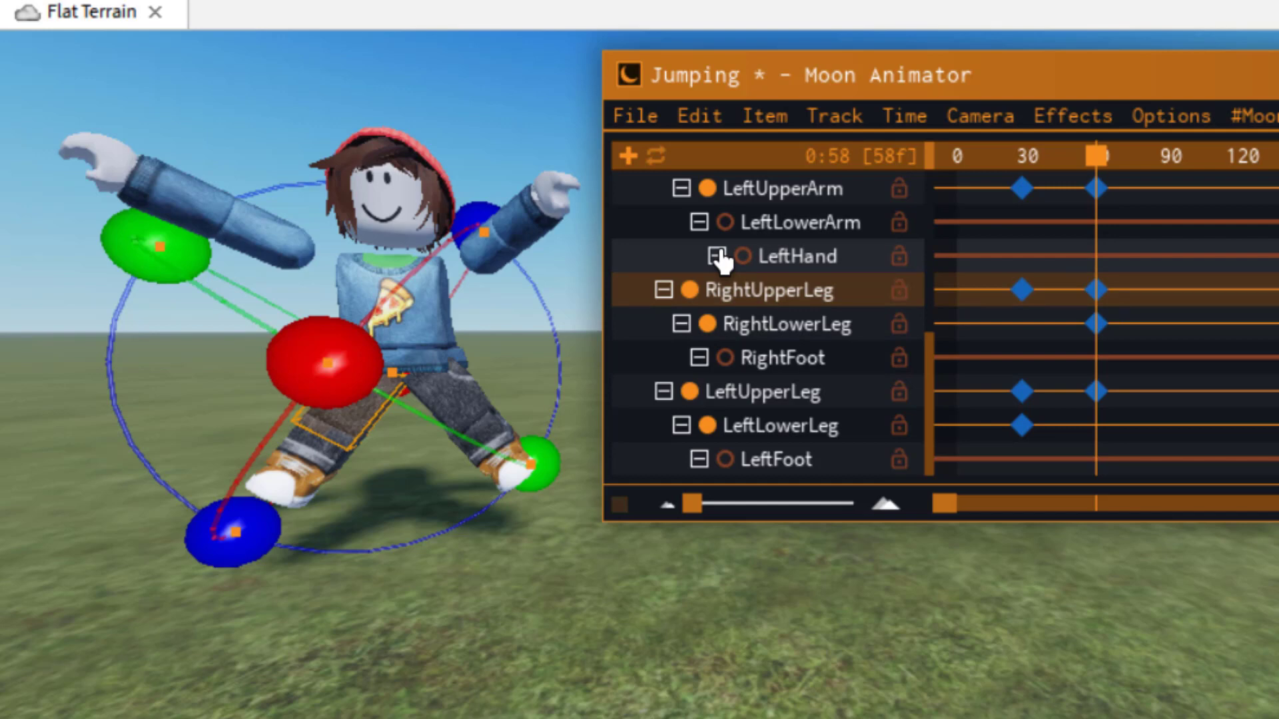
- Save the Jumping animation
left_click(650, 129)
left_click(699, 116)
left_click(651, 130)
left_click(649, 127)
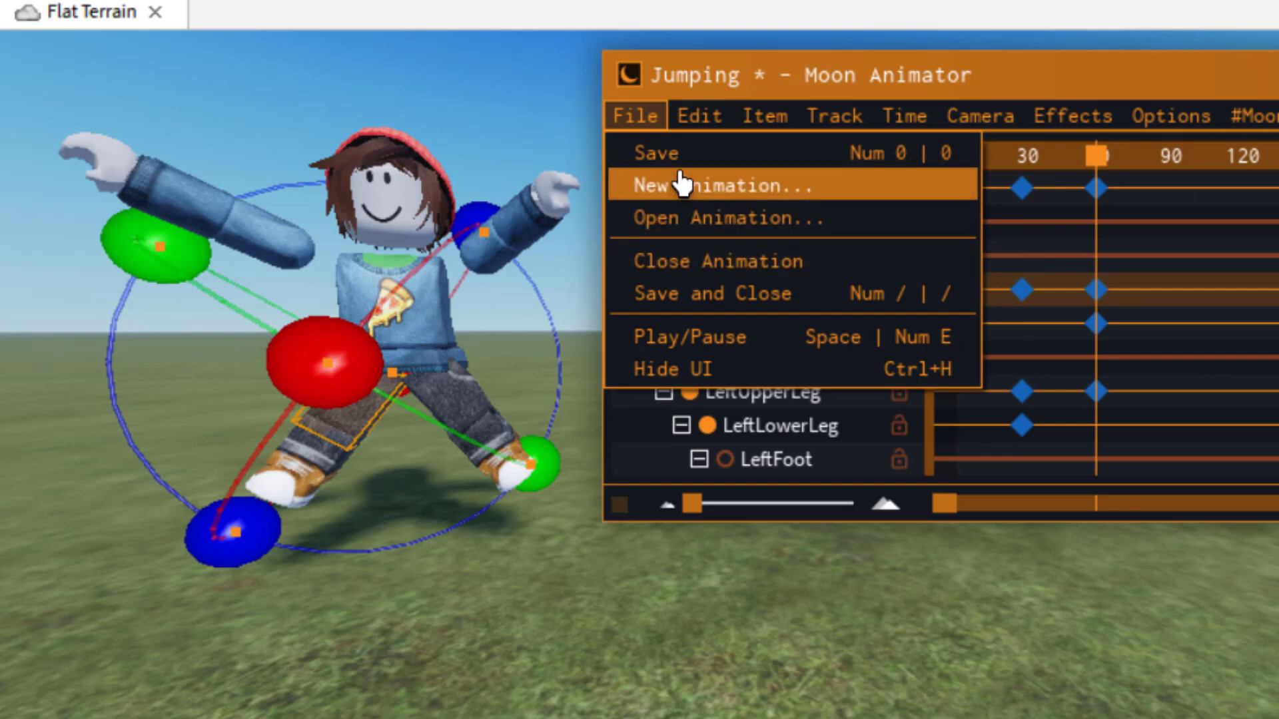
left_click(680, 167)
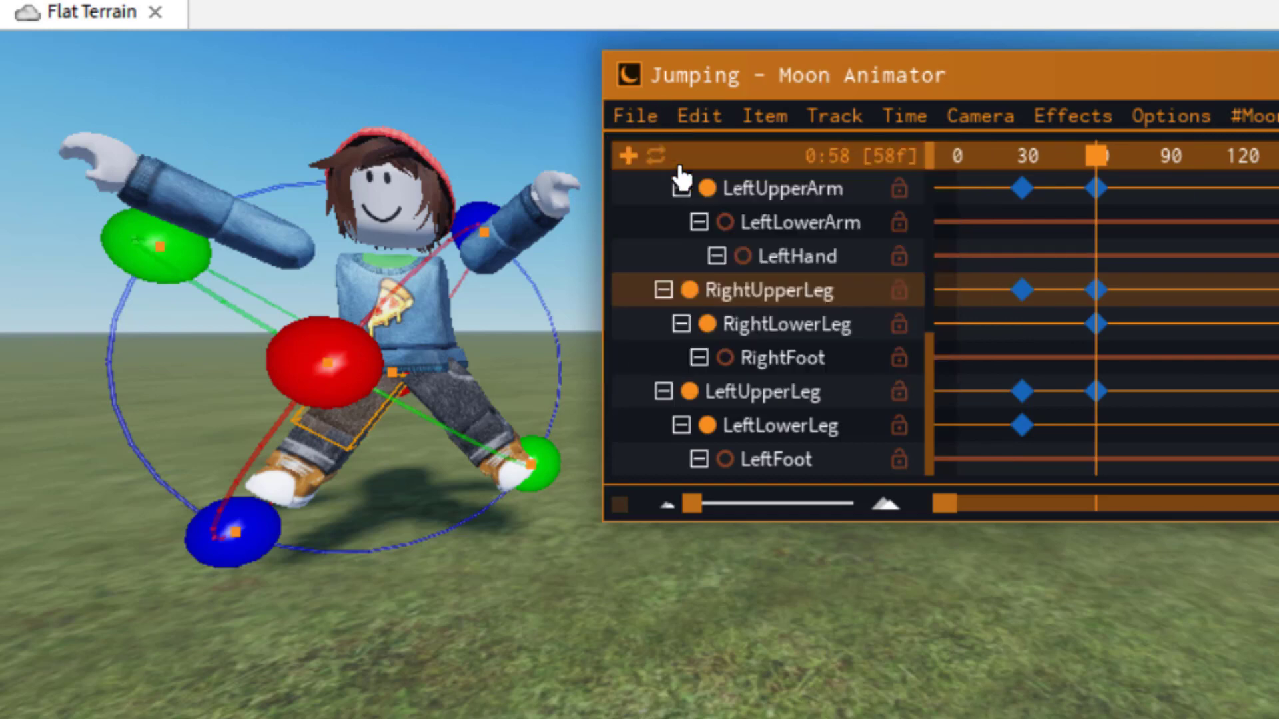
left_click(637, 120)
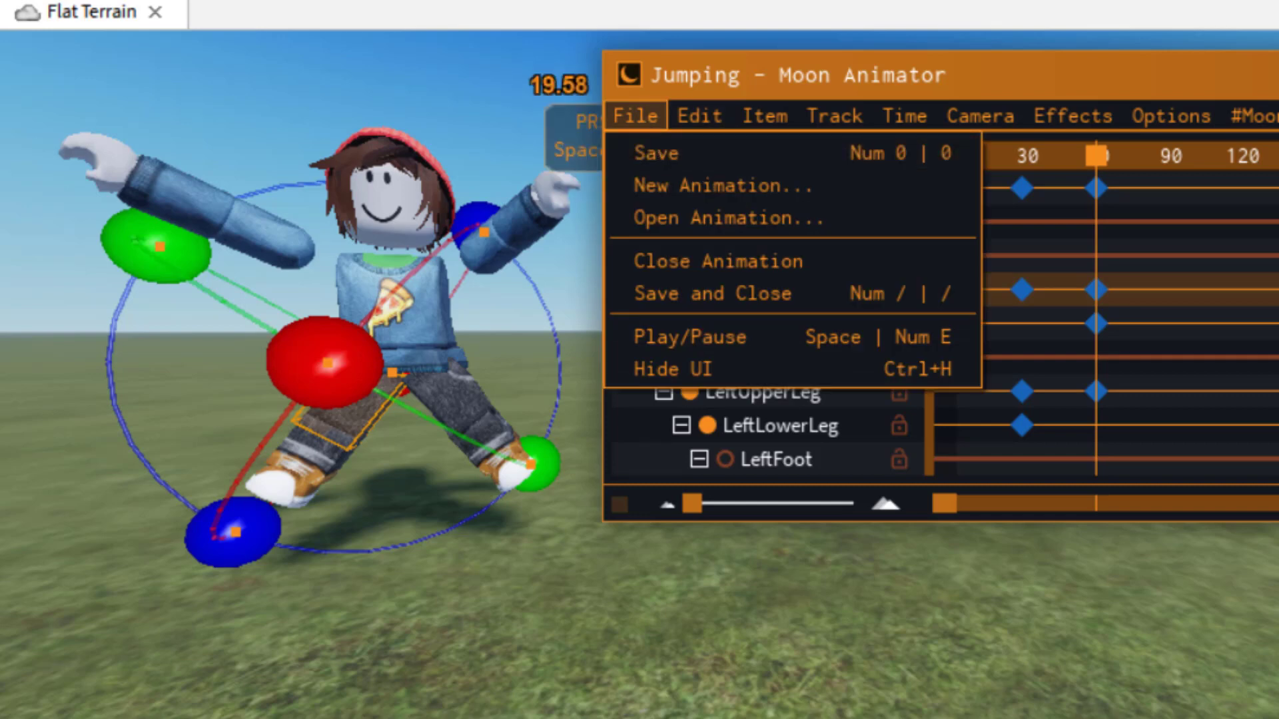
left_click(622, 127)
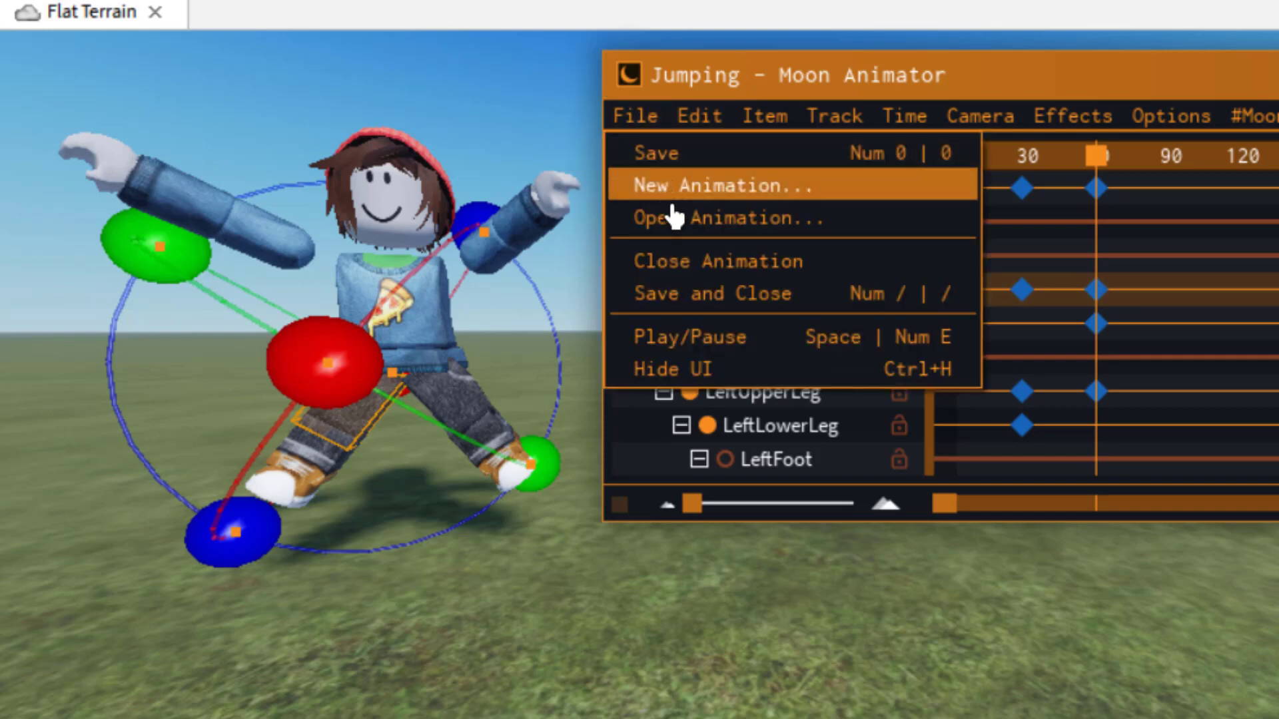
- Reopen the saved Jumping animation file
left_click(716, 220)
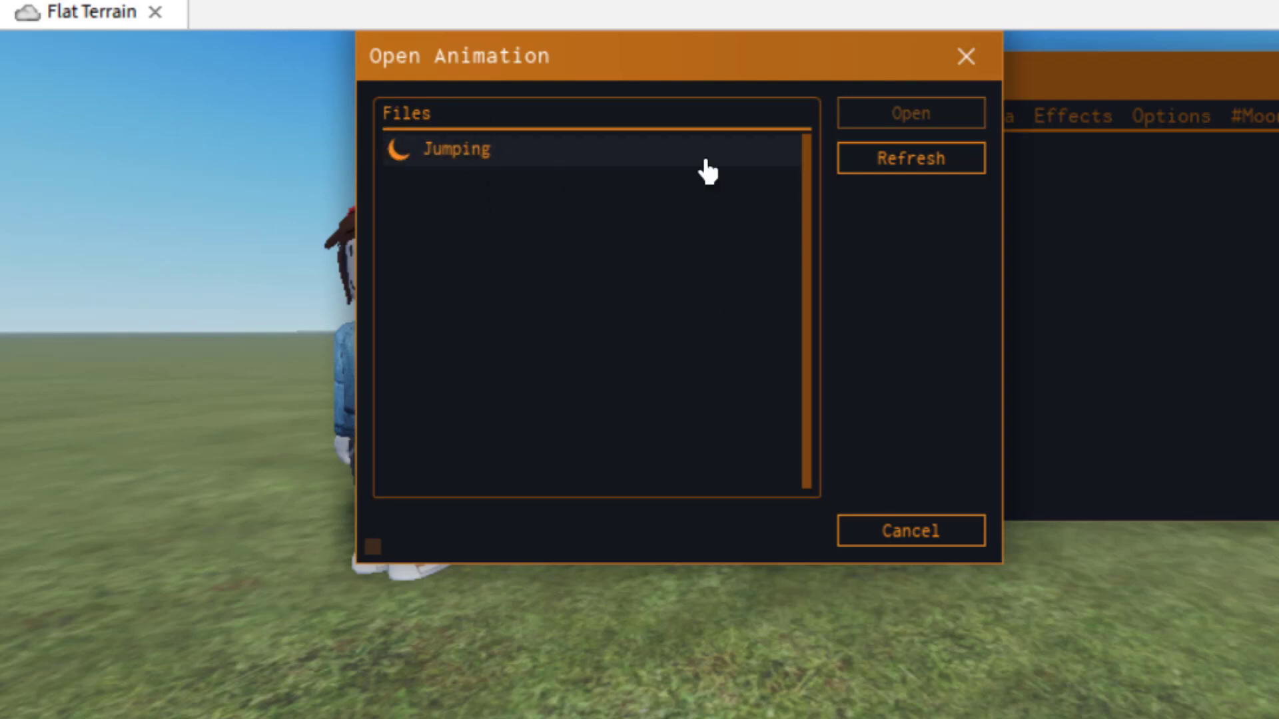
left_click(963, 60)
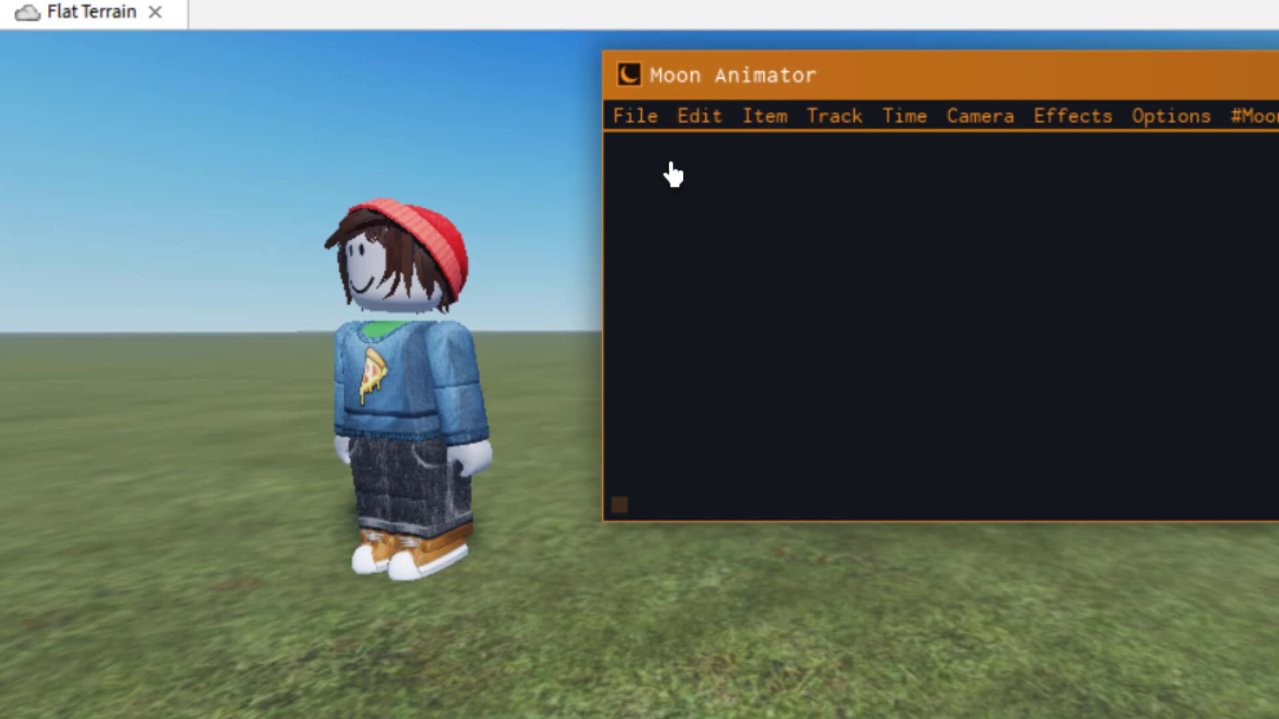
left_click(643, 125)
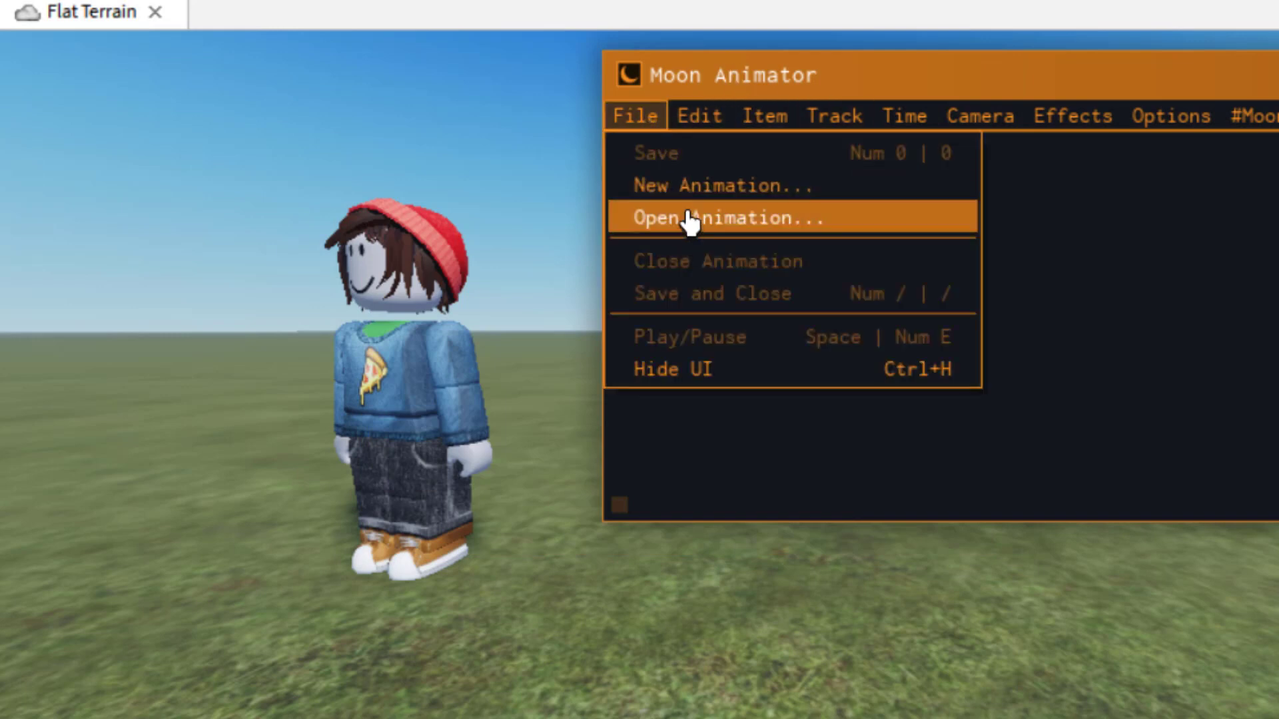
left_click(665, 220)
left_click(449, 154)
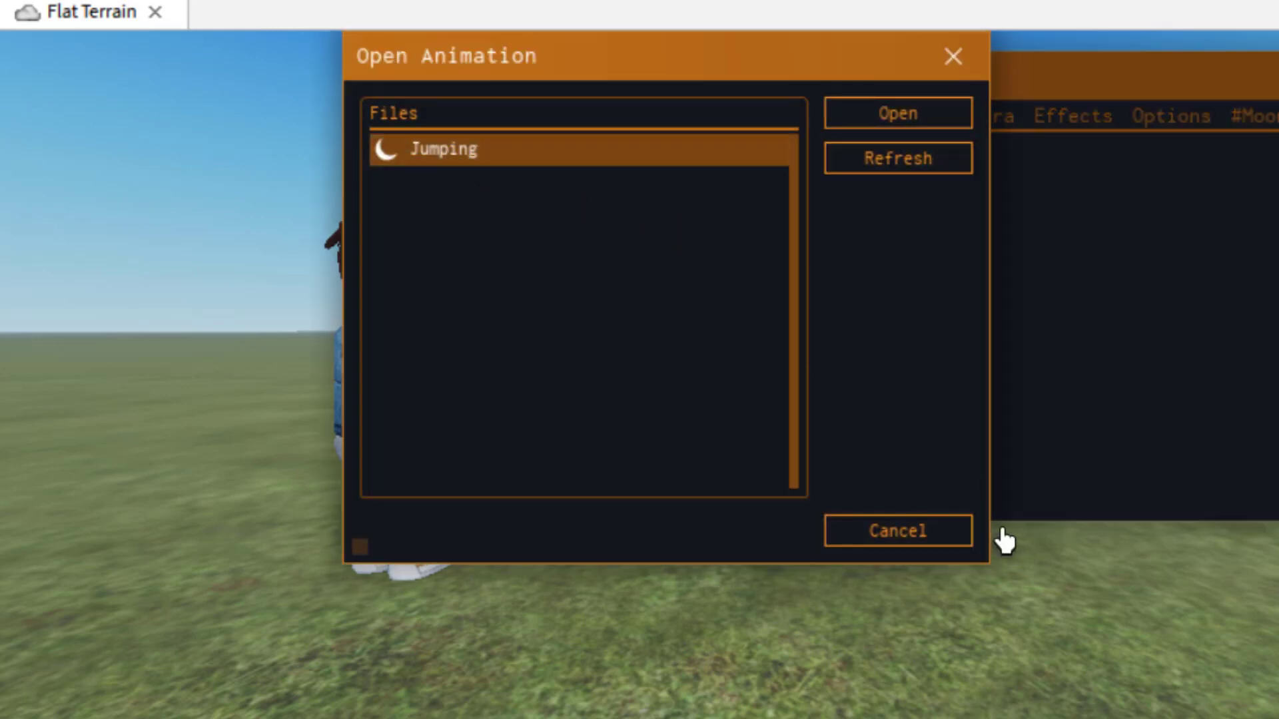
left_click(862, 118)
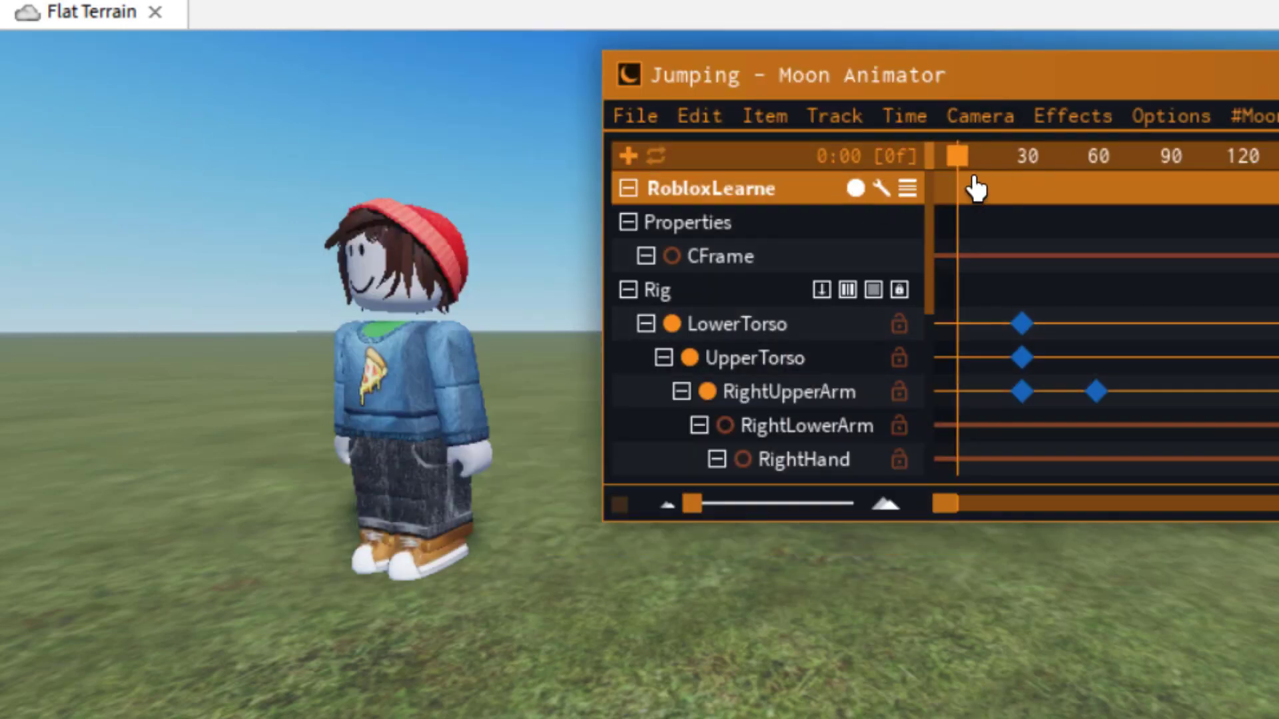
- Hide the animator interface with the playhead at frame 0 and play the animation full view
left_click_drag(961, 172, 930, 178)
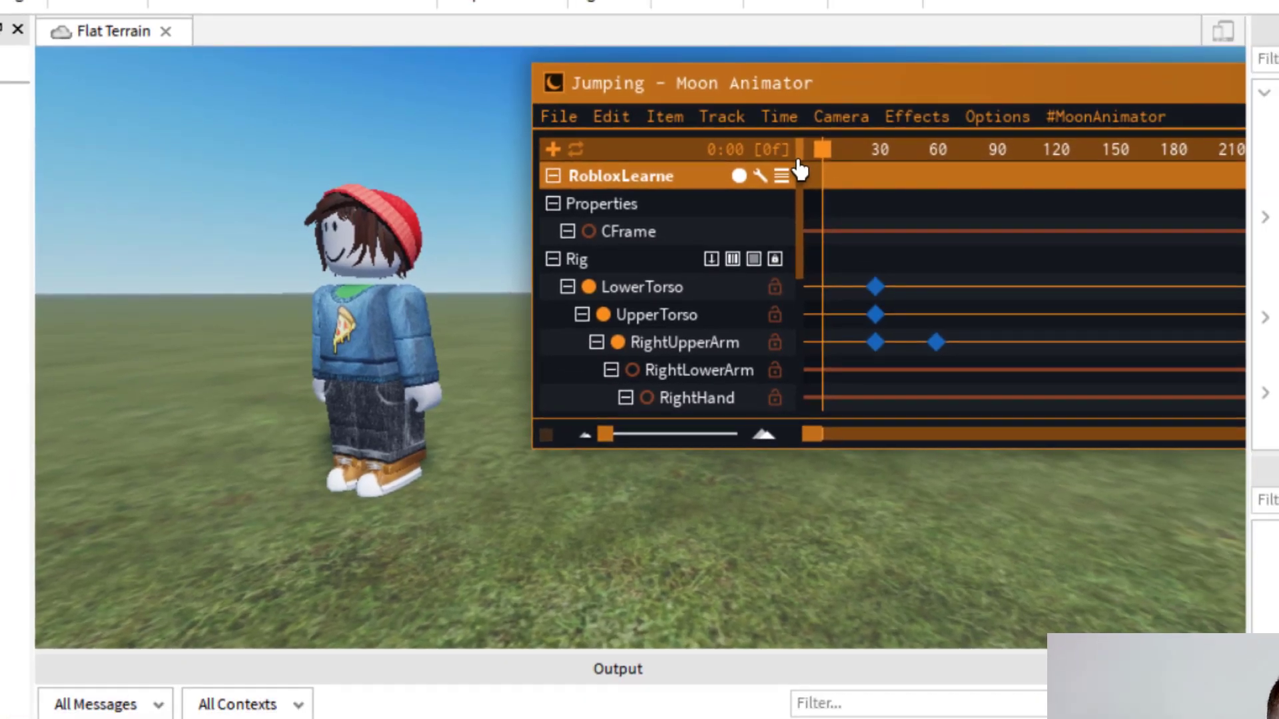
key("ctrl+h")
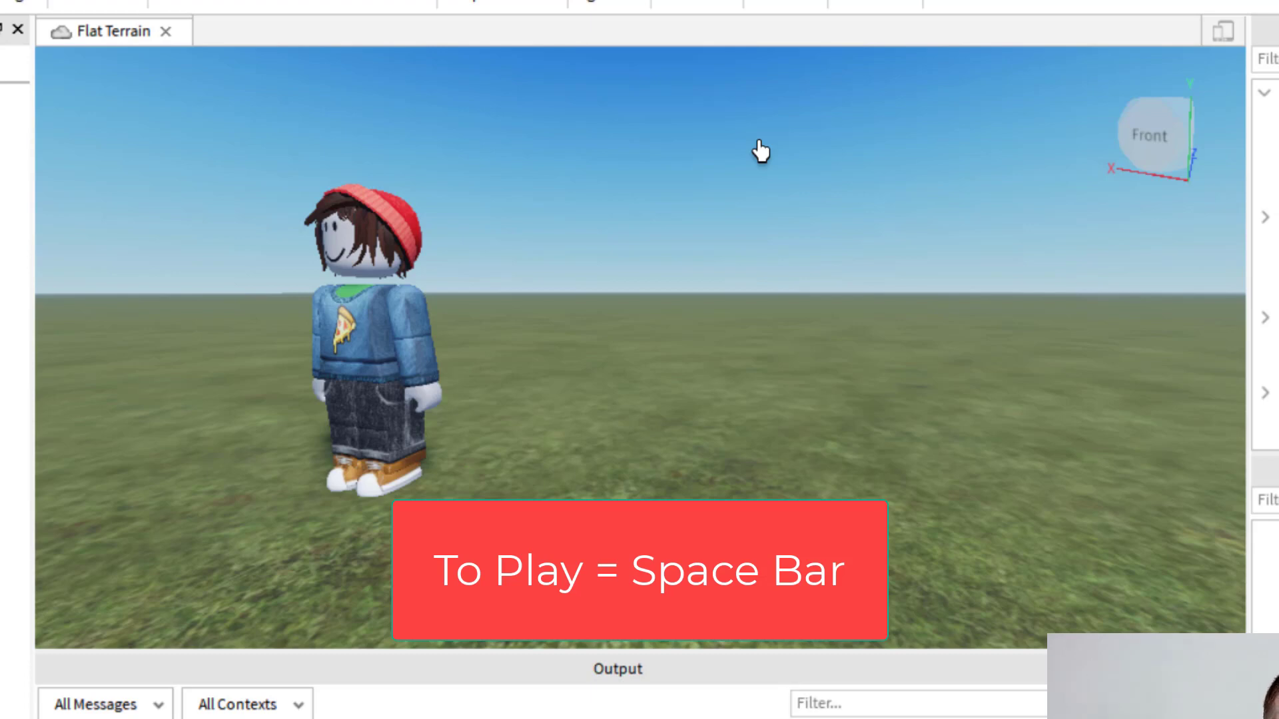
key("space")
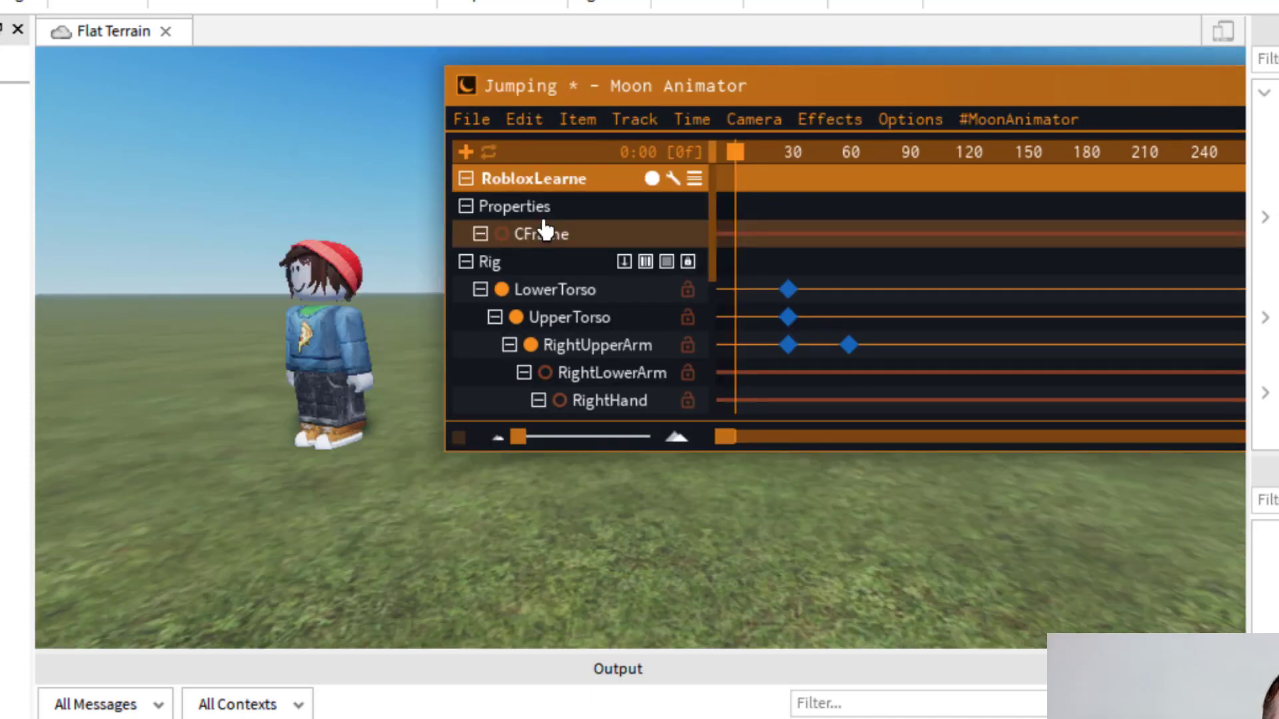
- Add a camera to the Jumping animation's timeline
left_click(544, 234)
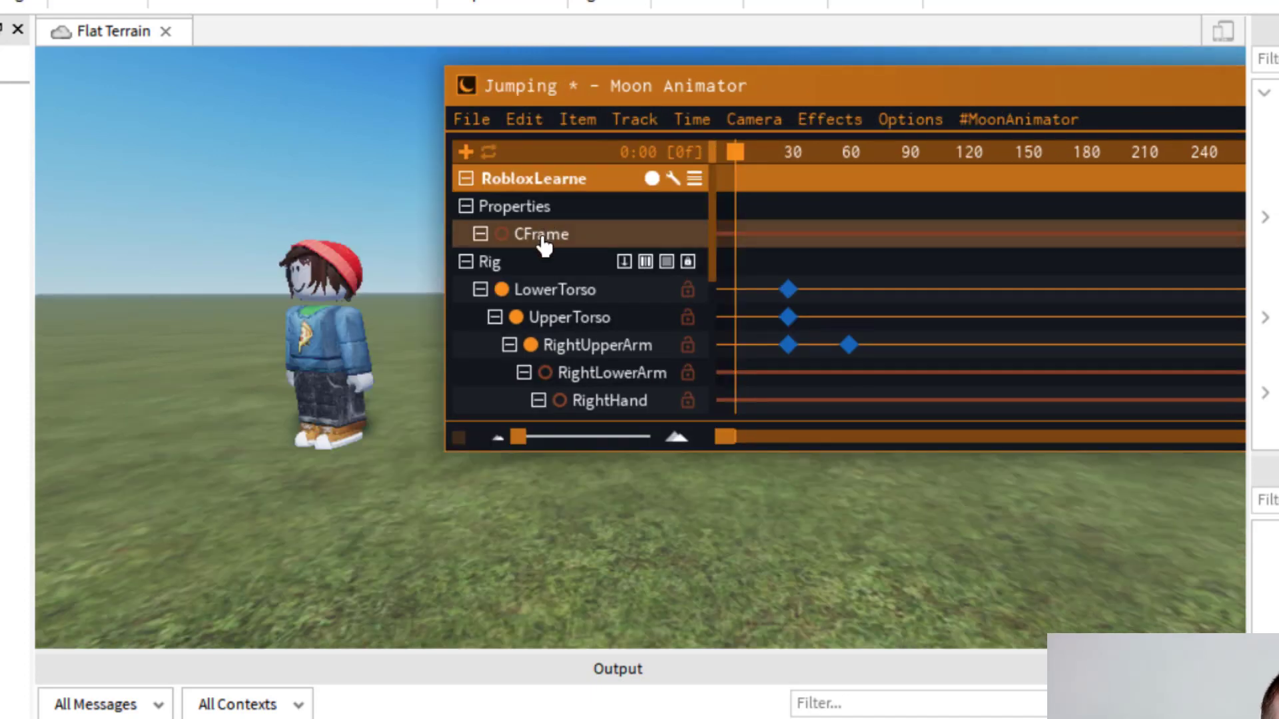
left_click(754, 124)
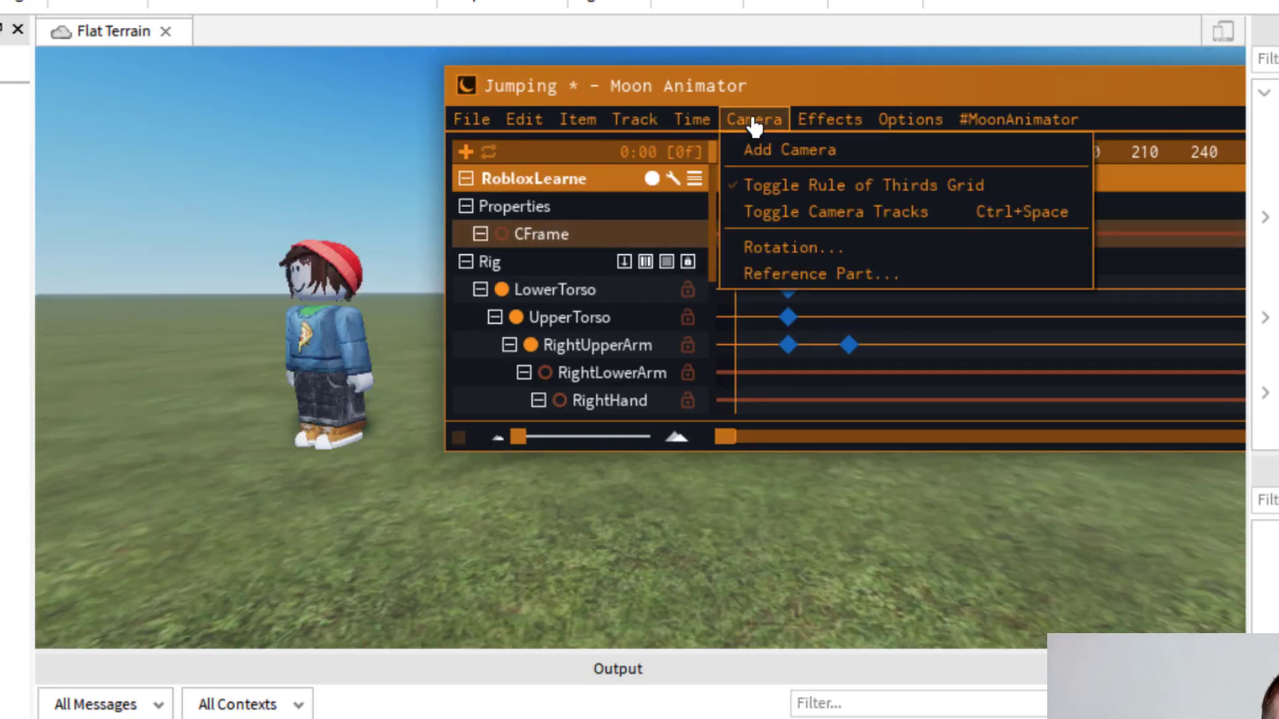
left_click(791, 153)
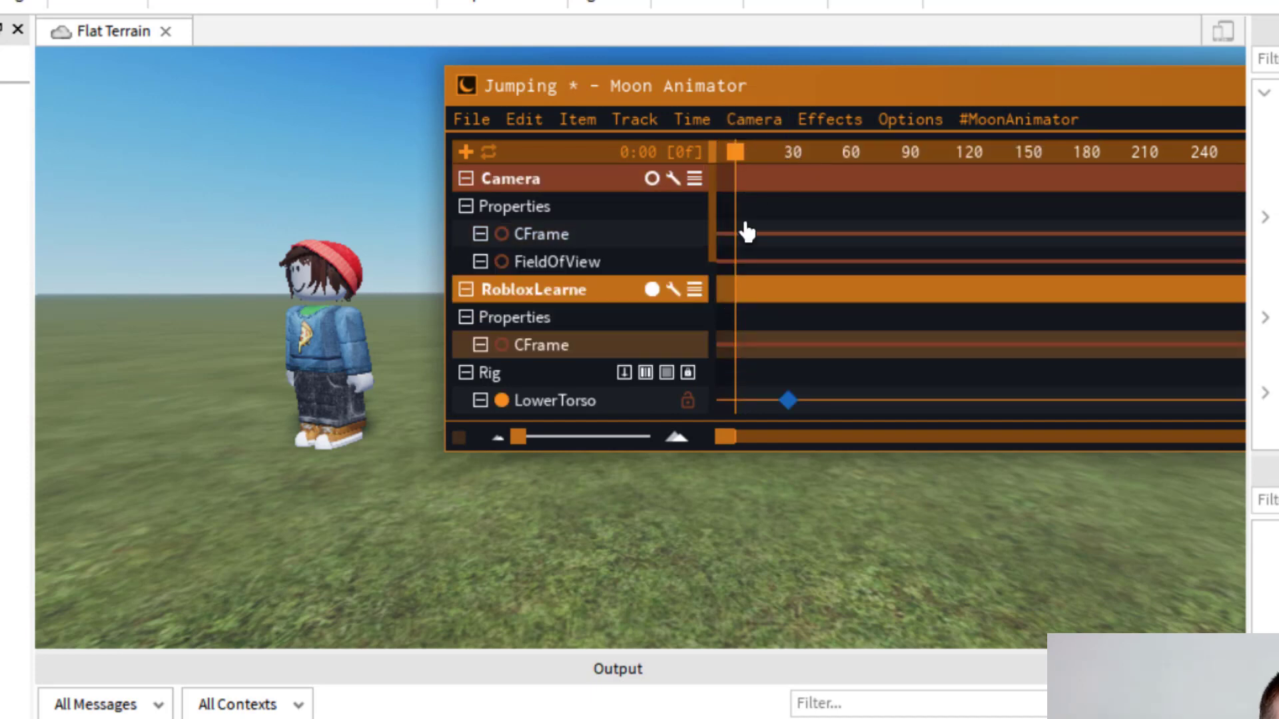
- Add FieldOfView keyframes to the Camera at frames 0 and 19
left_click(537, 242)
left_click(555, 263)
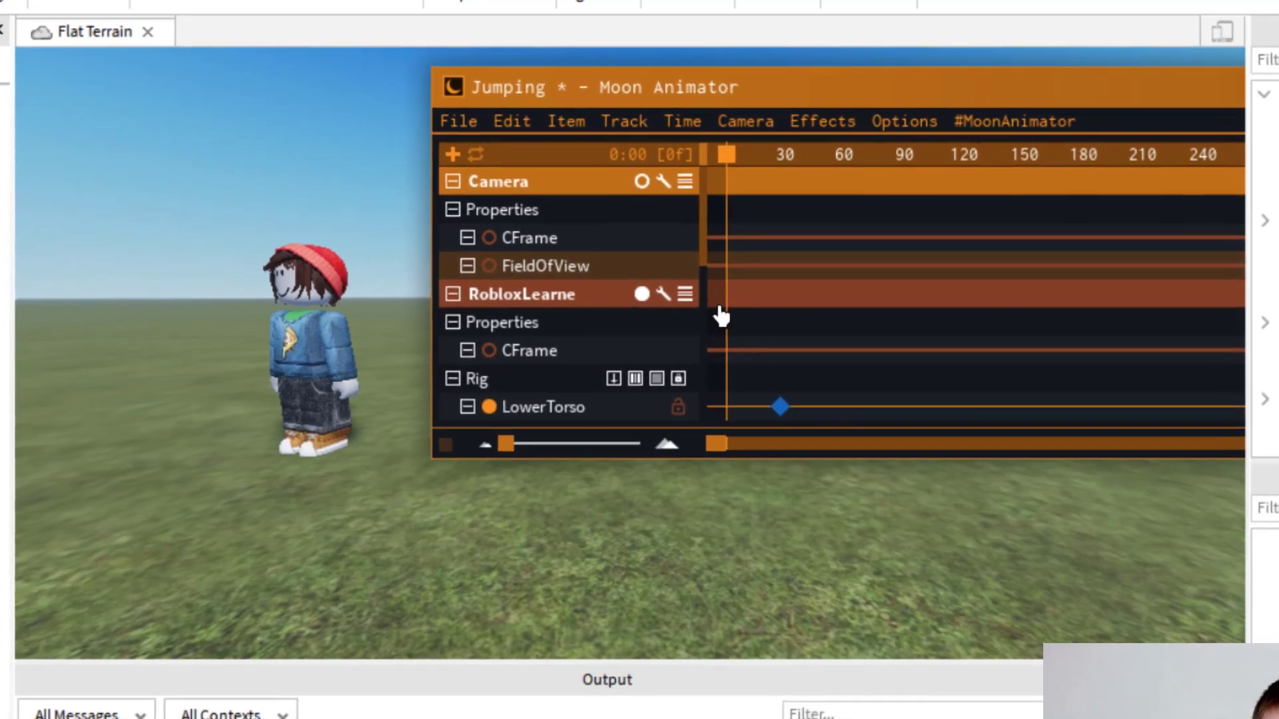
left_click(600, 241)
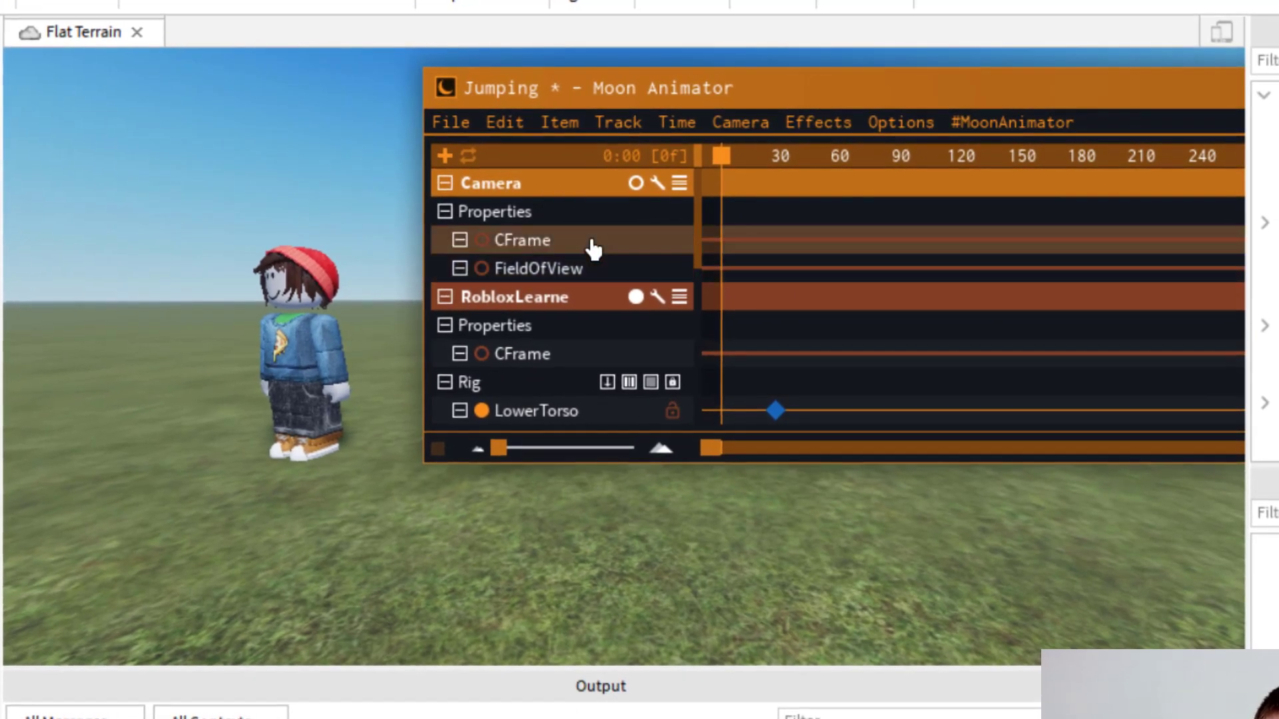
left_click(633, 275)
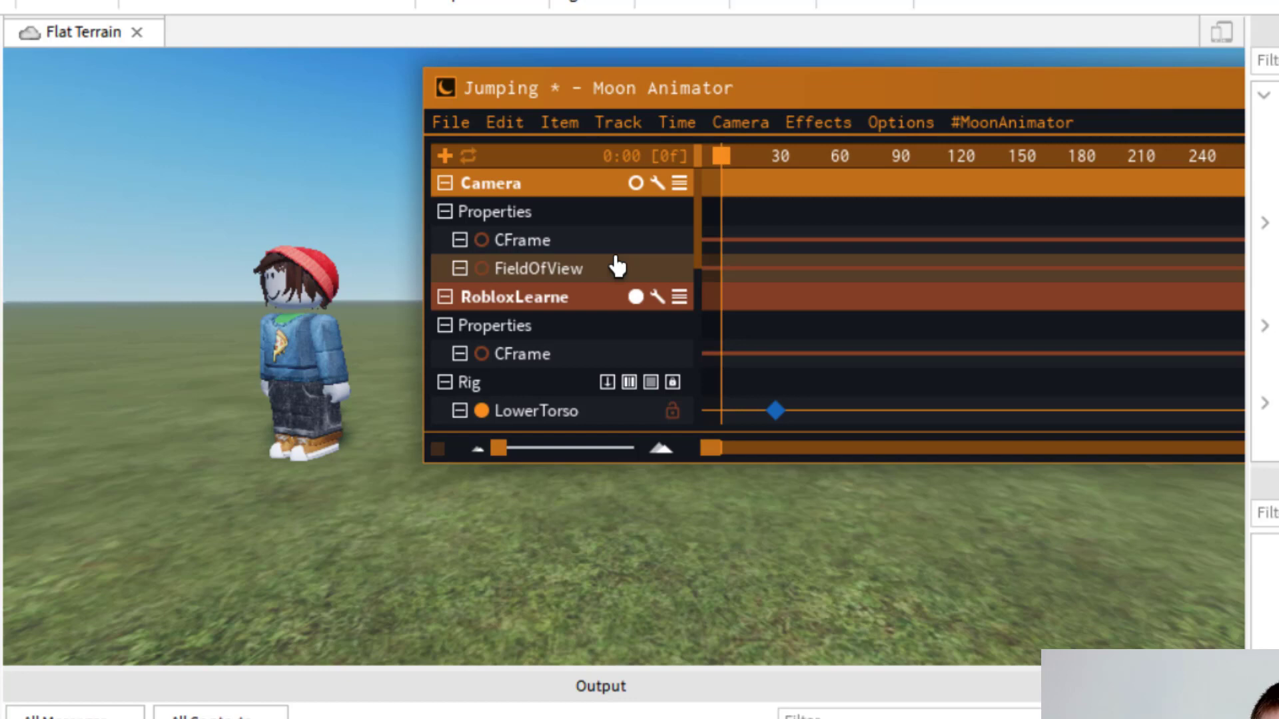
key("equal")
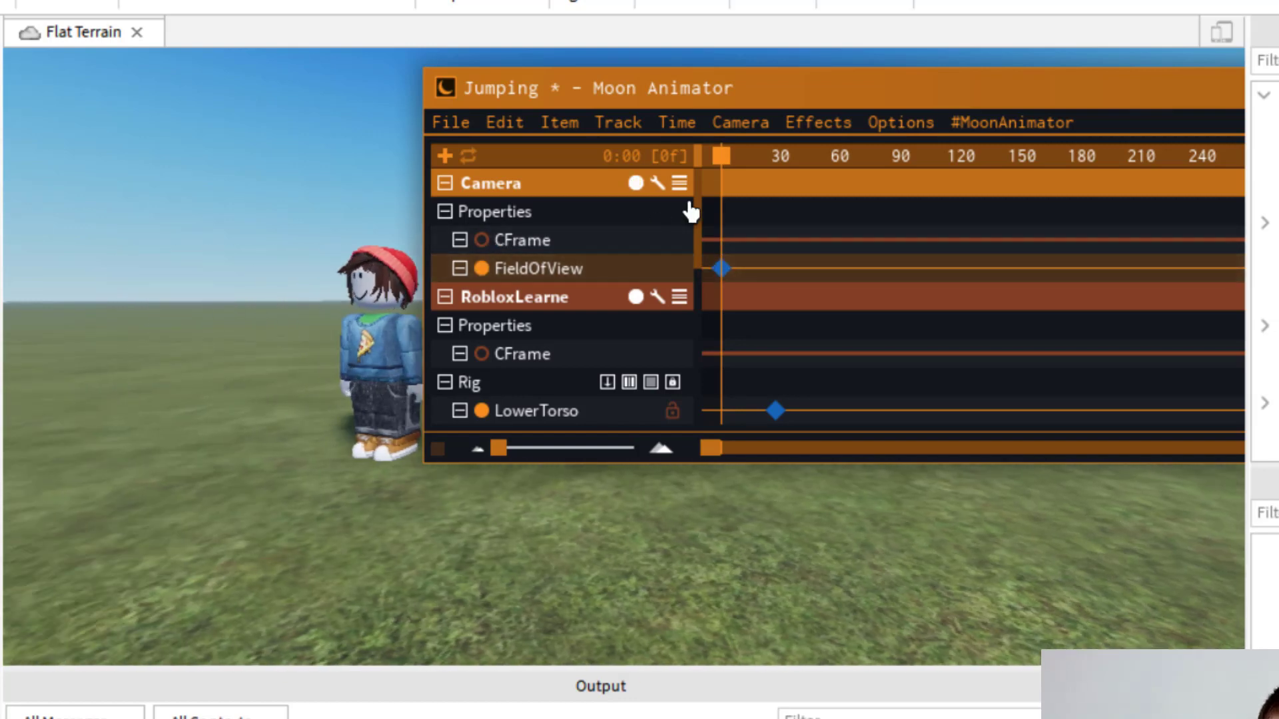
left_click(773, 160)
left_click_drag(772, 160, 722, 162)
- Reposition the view around the standing character and add a Camera CFrame keyframe at frame 1
left_click(582, 244)
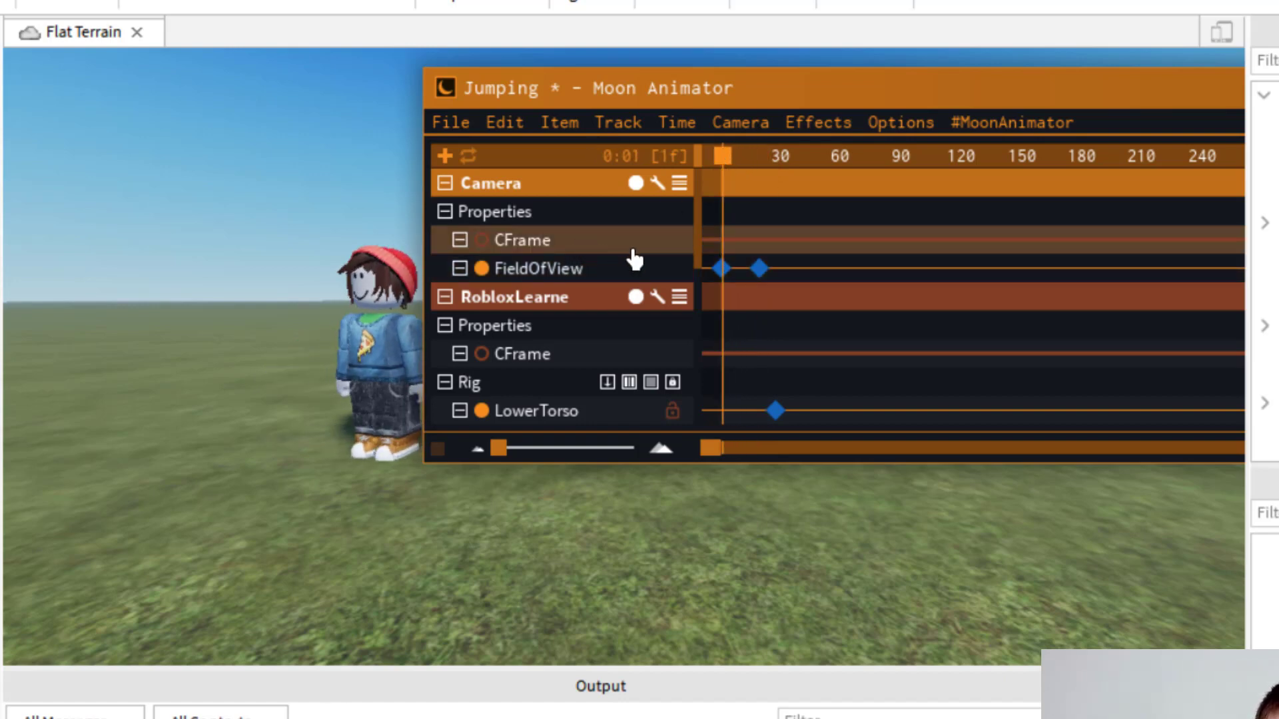
key("d")
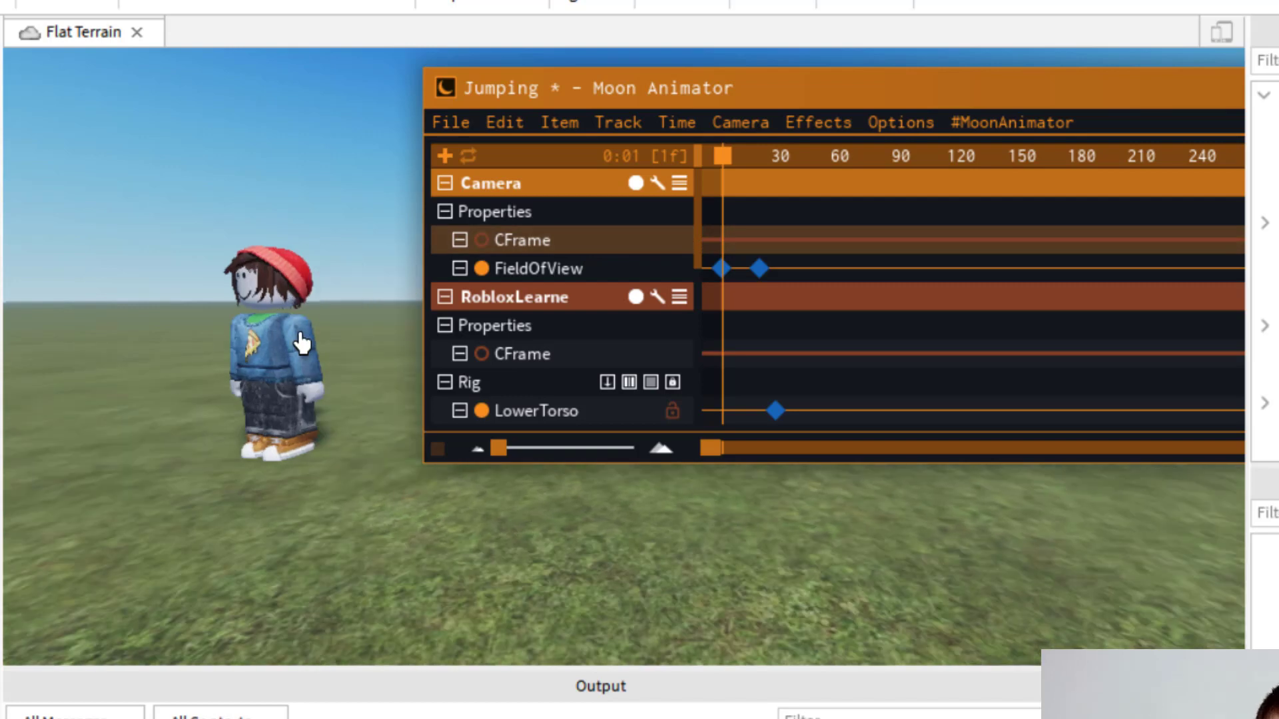
key("k")
- Reframe the character from the front at frame 30 and add a Camera CFrame keyframe there
left_click_drag(752, 181, 781, 180)
key("a")
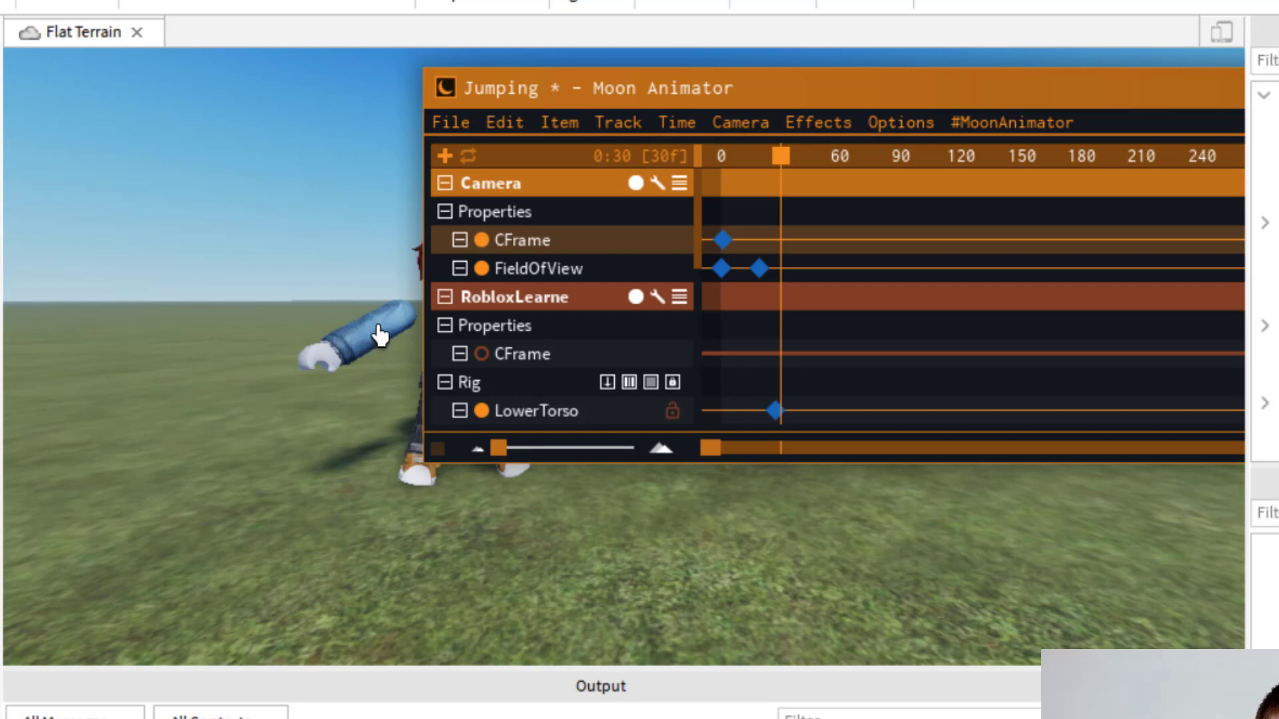
key("d")
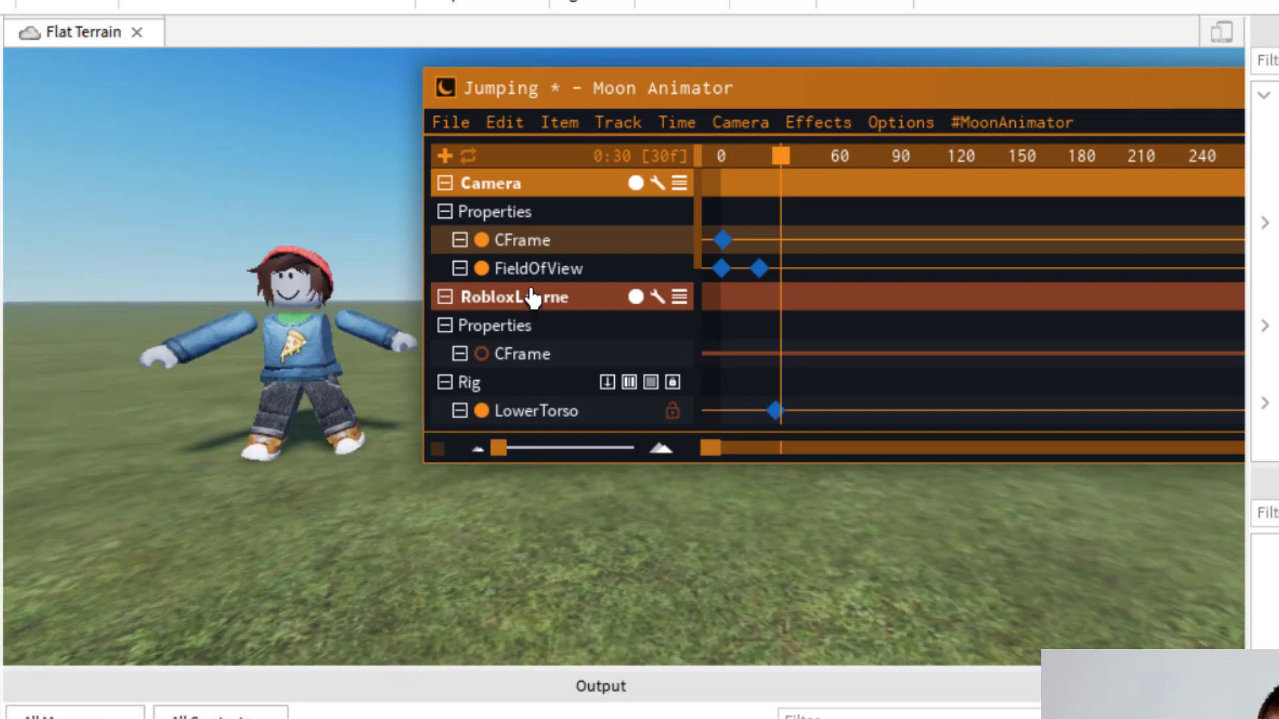
left_click(781, 241)
- Preview the camera move from frame 1 to 19 and delete the Camera CFrame keyframe at frame 30
left_click(723, 157)
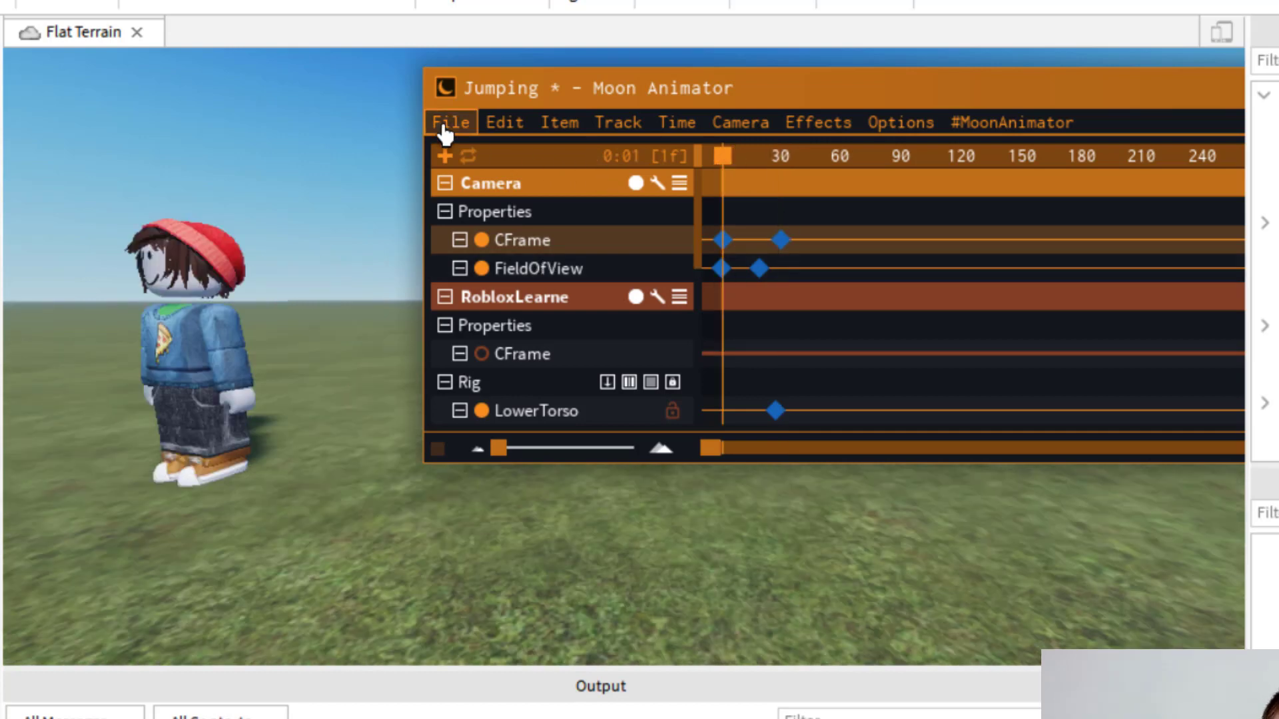
left_click(445, 127)
left_click_drag(725, 160, 761, 177)
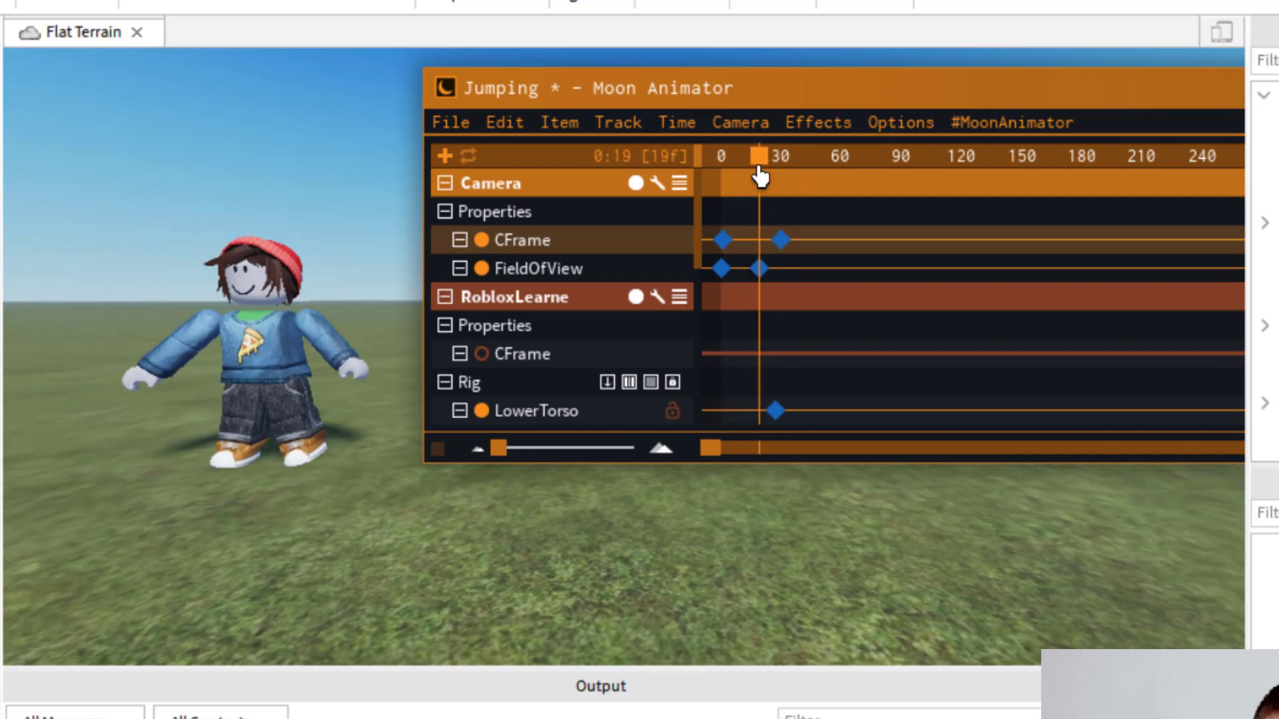
left_click(782, 239)
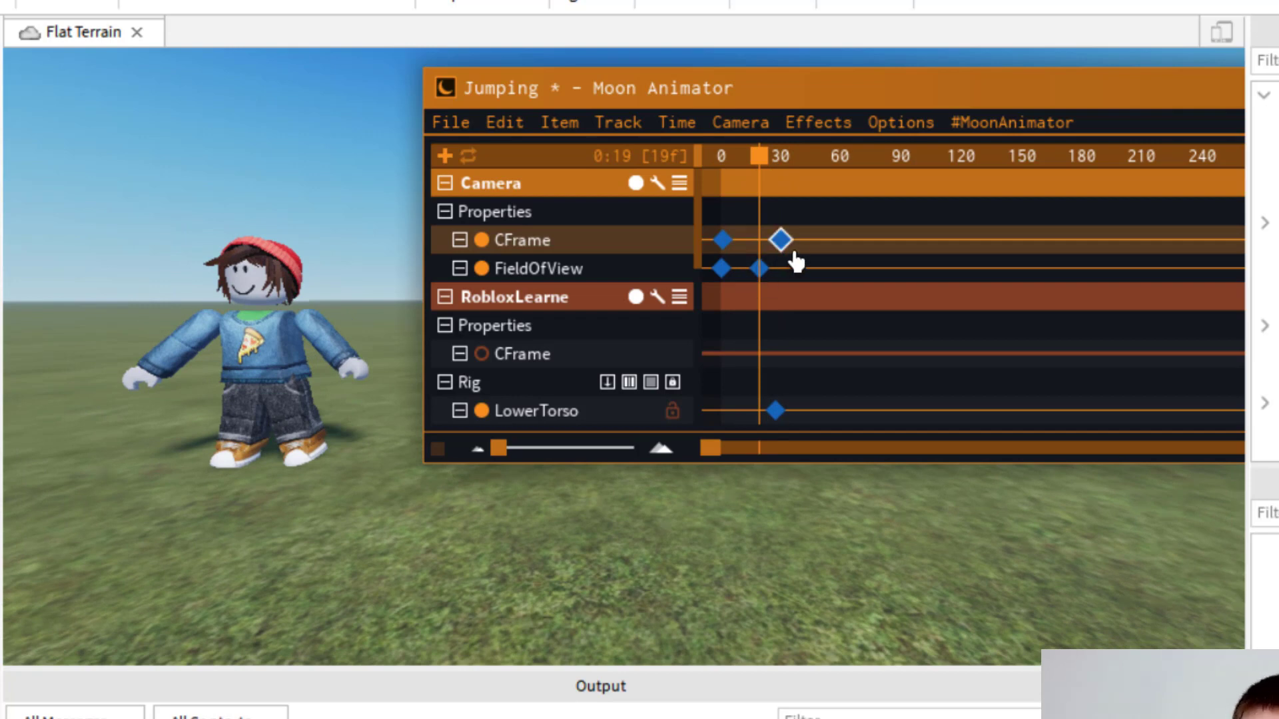
key("Delete")
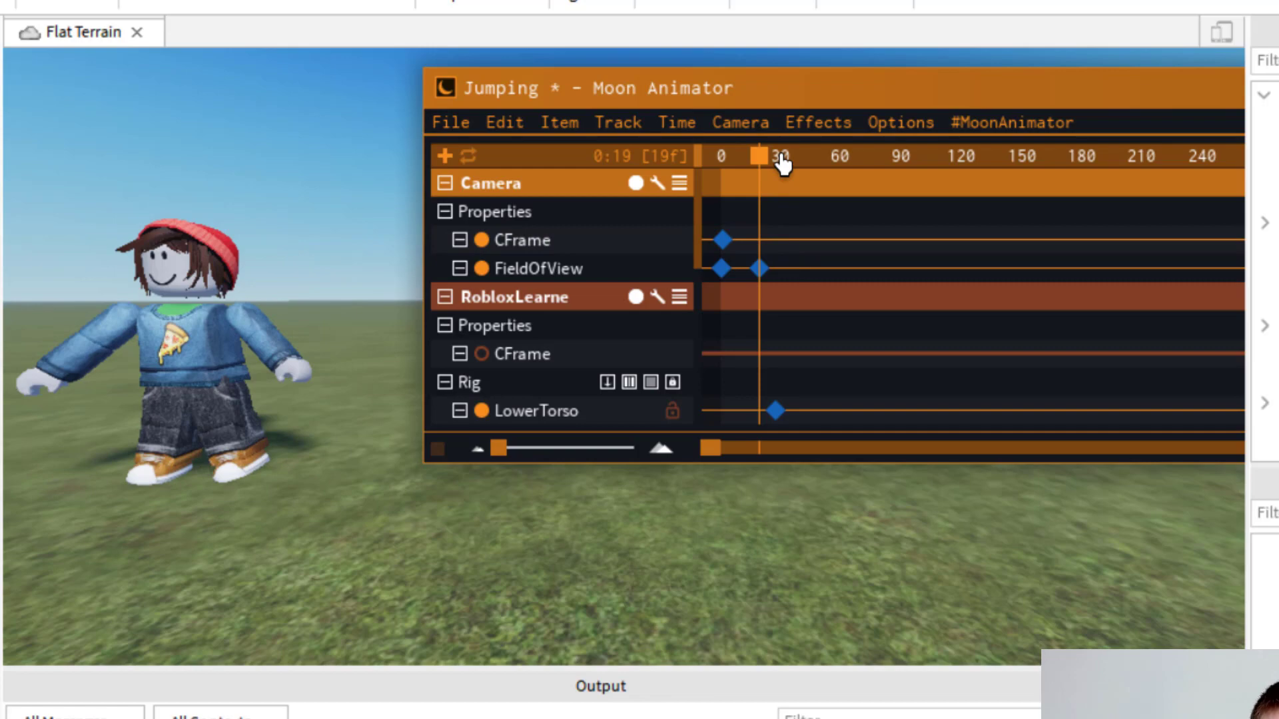
- Add a Camera CFrame keyframe at frame 36 and scrub from the start to check the camera move
left_click_drag(774, 158, 791, 161)
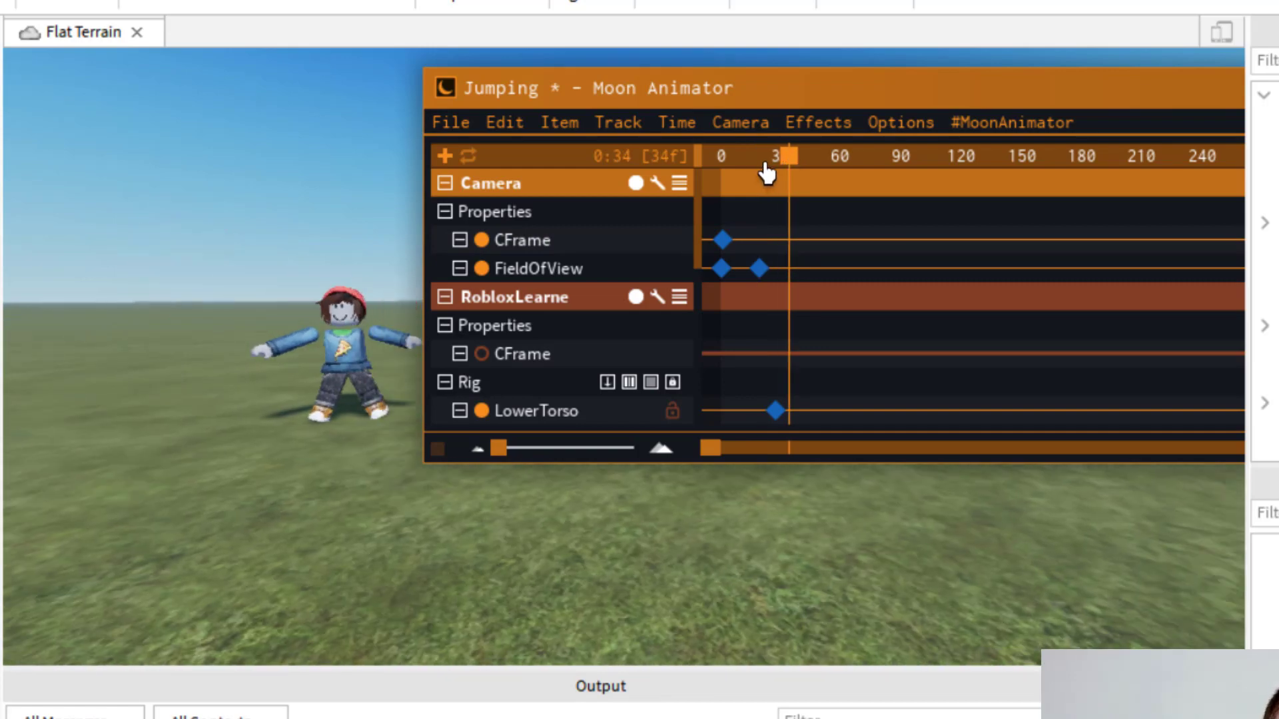
left_click_drag(807, 160, 794, 173)
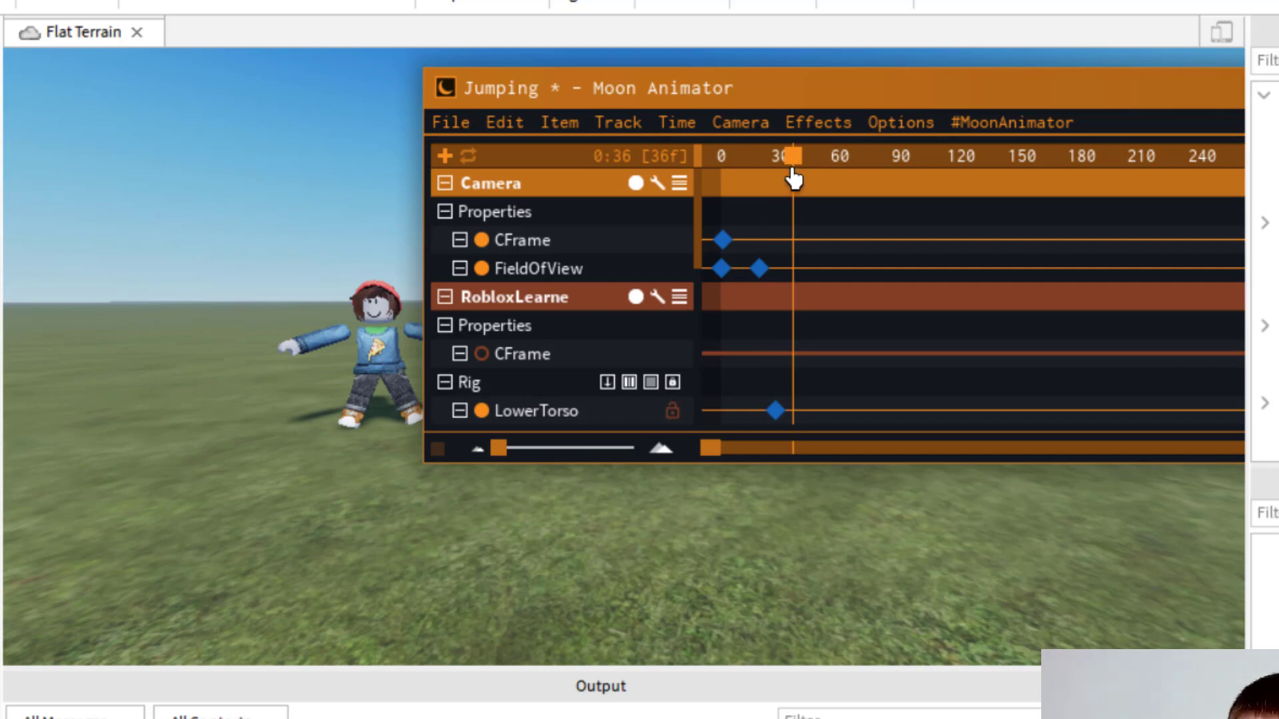
left_click(669, 241)
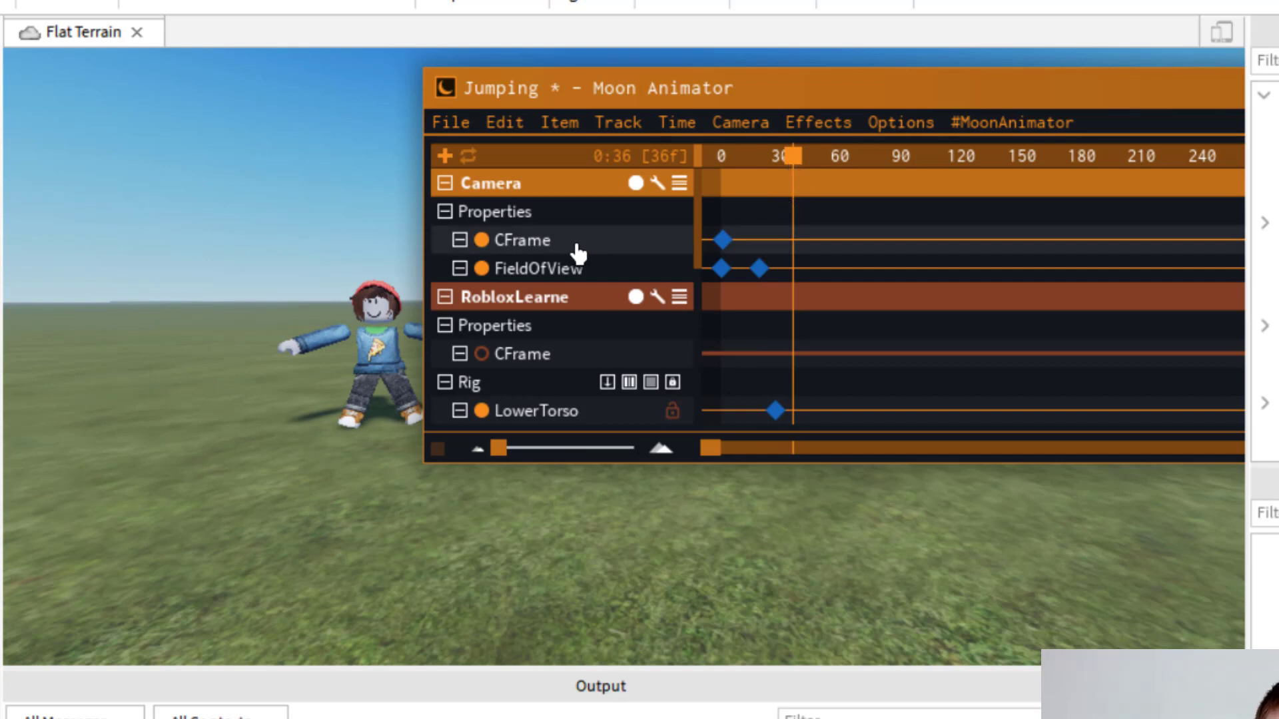
left_click(578, 251)
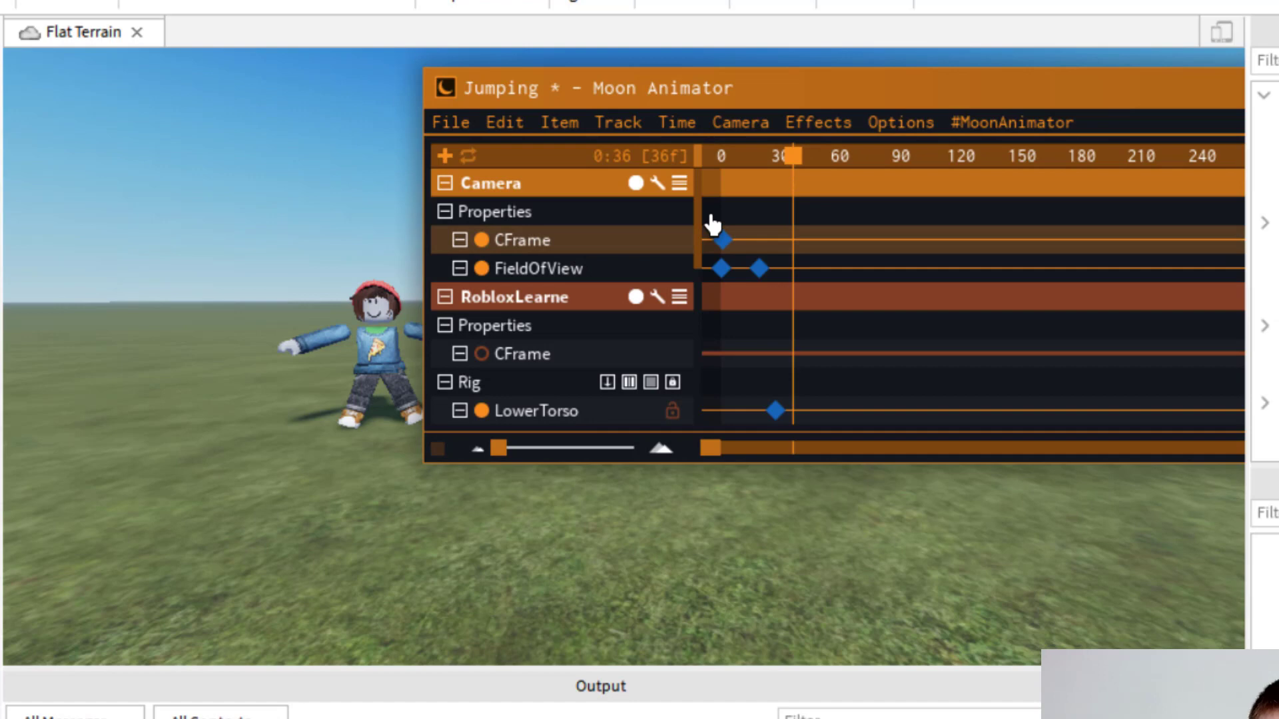
mouse_move(721, 158)
left_mouse_down()
mouse_move(730, 172)
mouse_move(807, 176)
mouse_move(719, 176)
left_mouse_up()
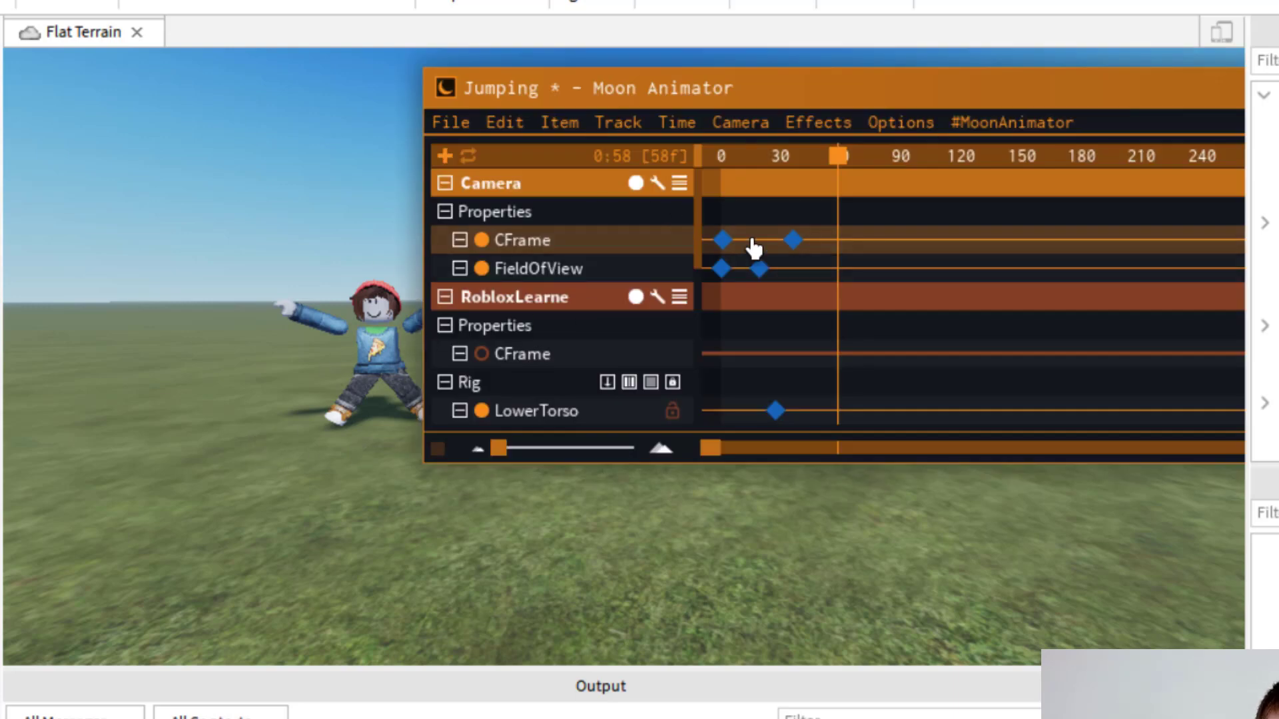
- Delete the Camera CFrame keyframe at frame 36 and swing the view around behind the character at frame 58
key("Delete")
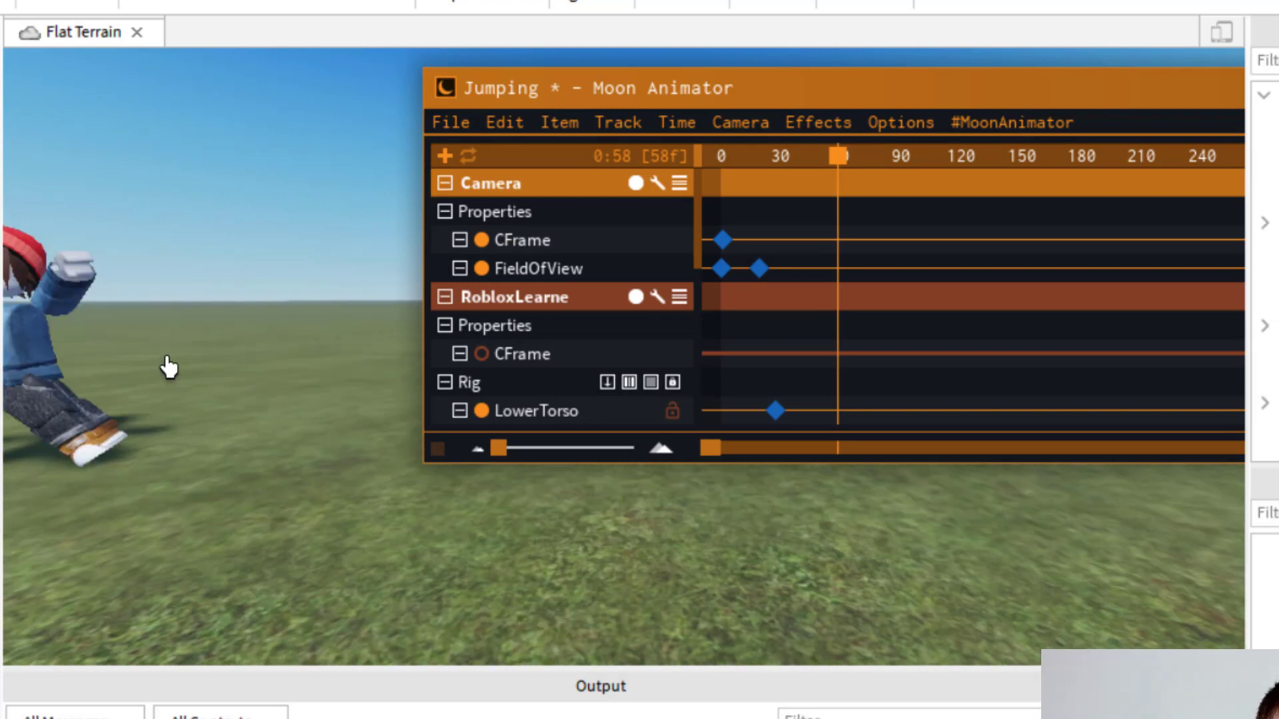
key("d")
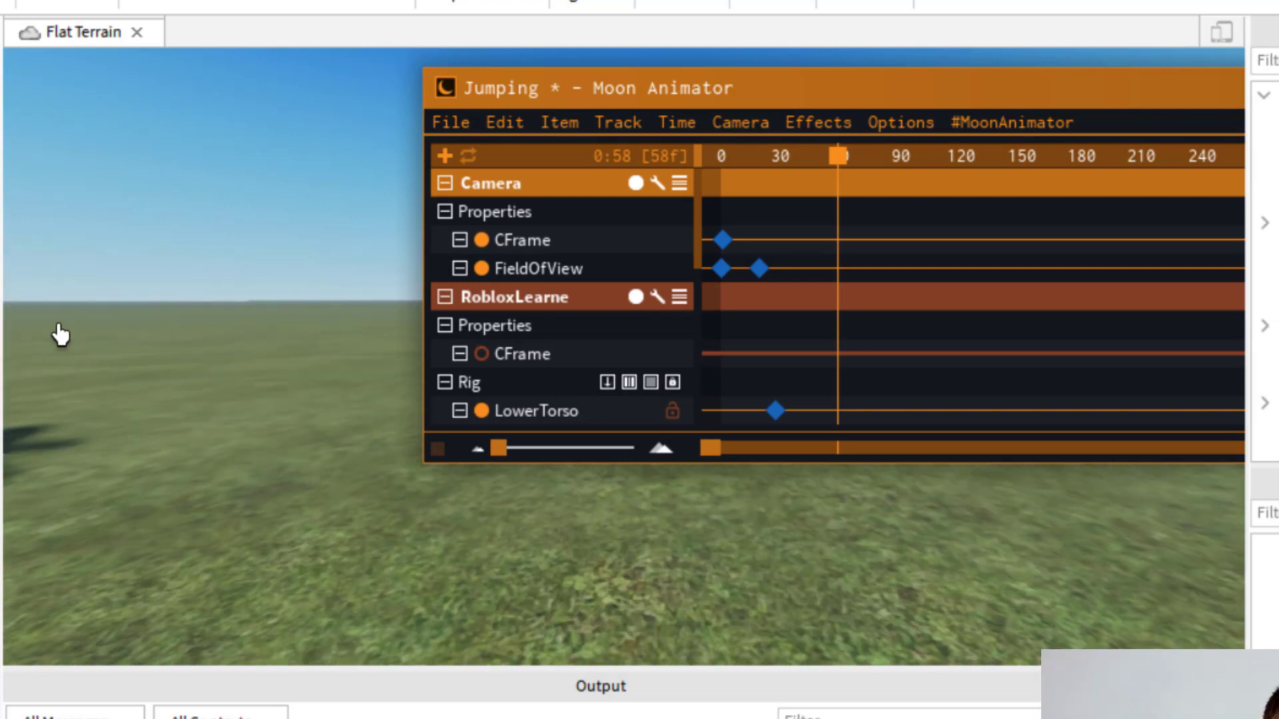
key("a")
key("d")
key("a")
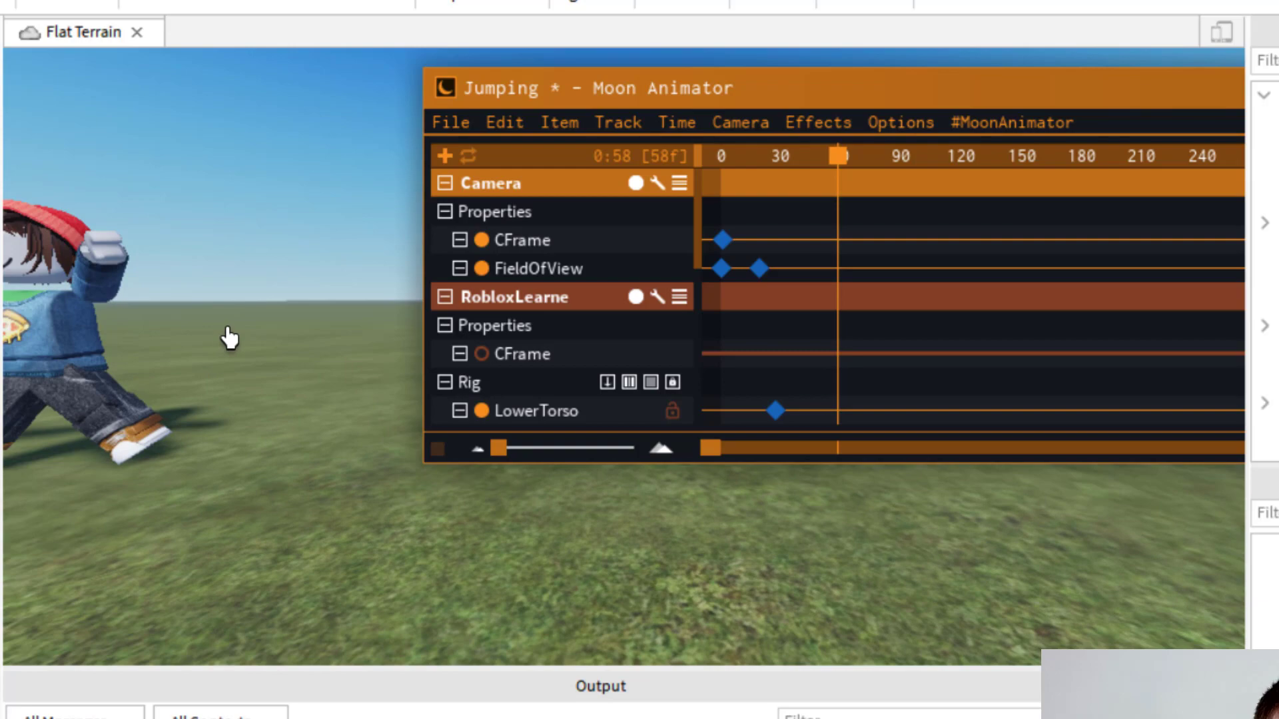
key("a")
key("a")
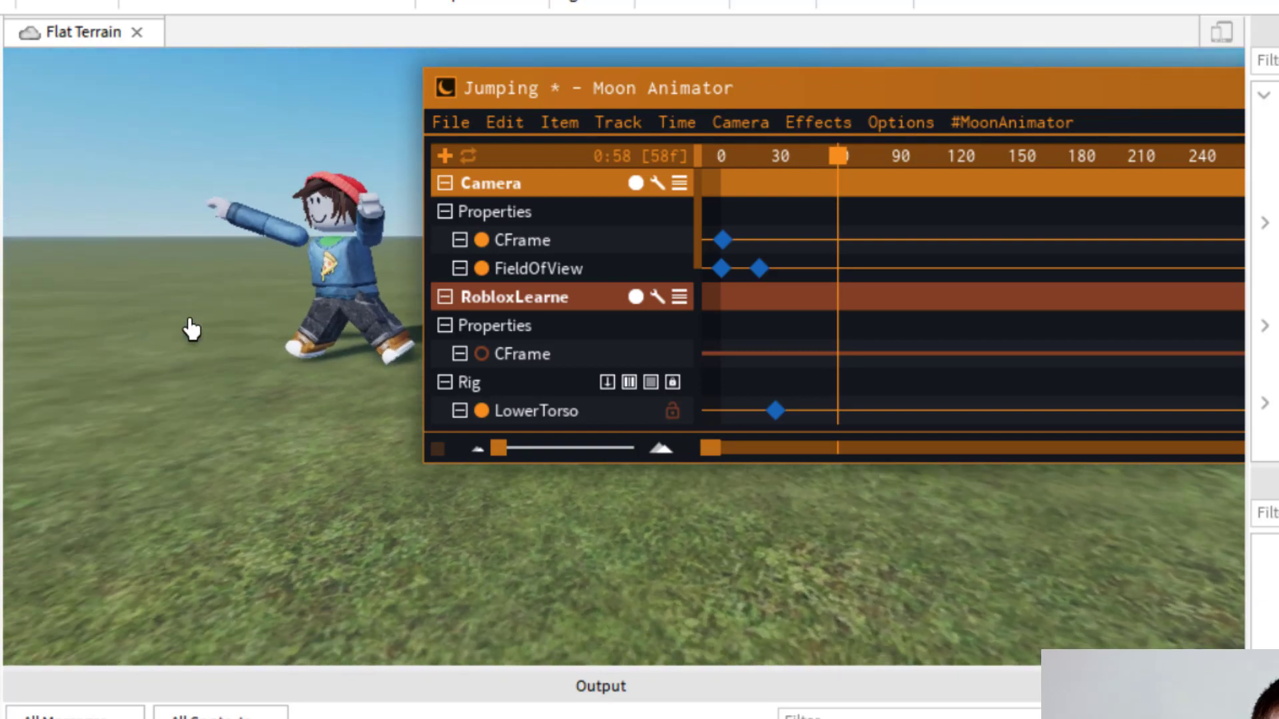
key("d")
key("a")
key("d")
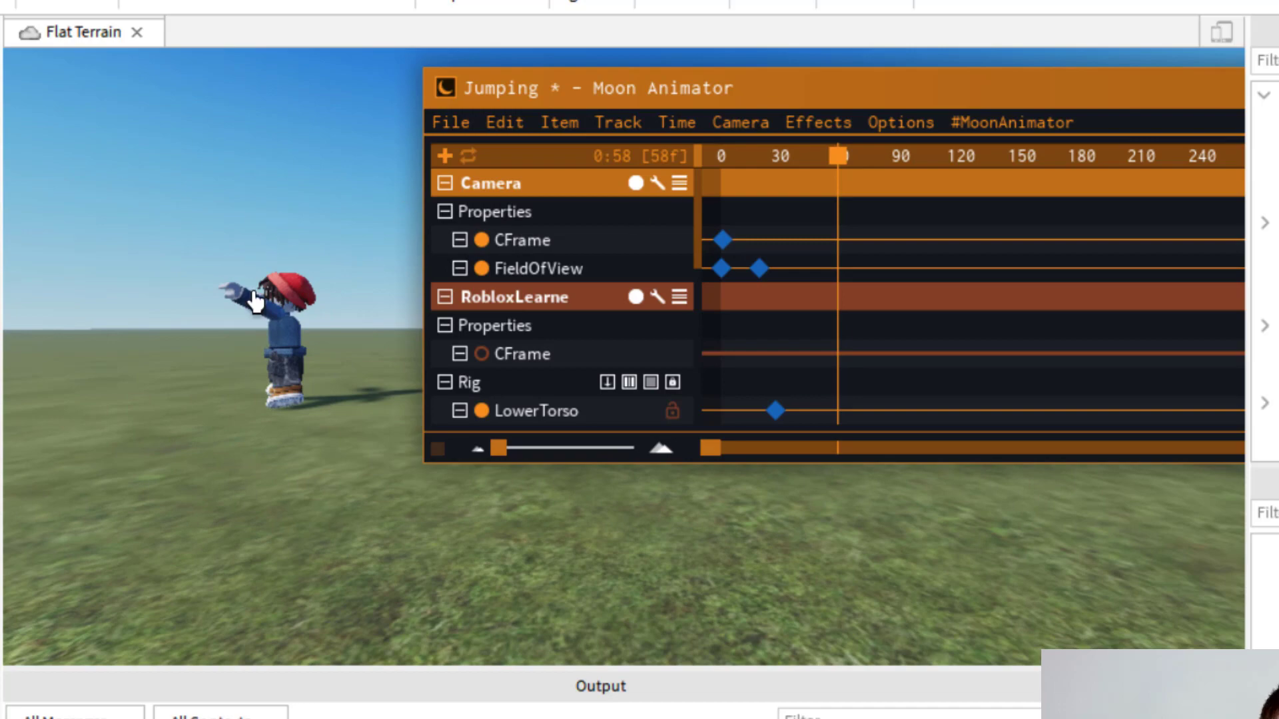
key("a")
key("d")
key("a")
key("d")
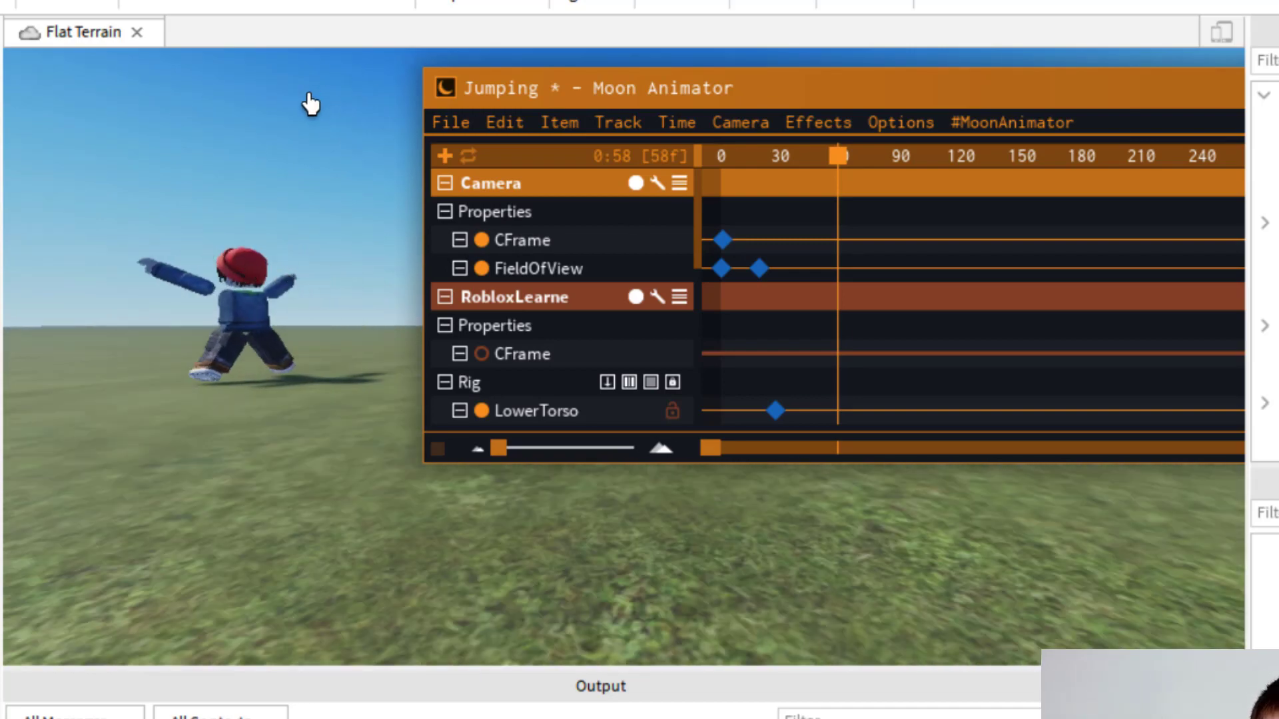
- Add a Camera CFrame keyframe at frame 58 and return the playhead to frame 0
left_click(534, 241)
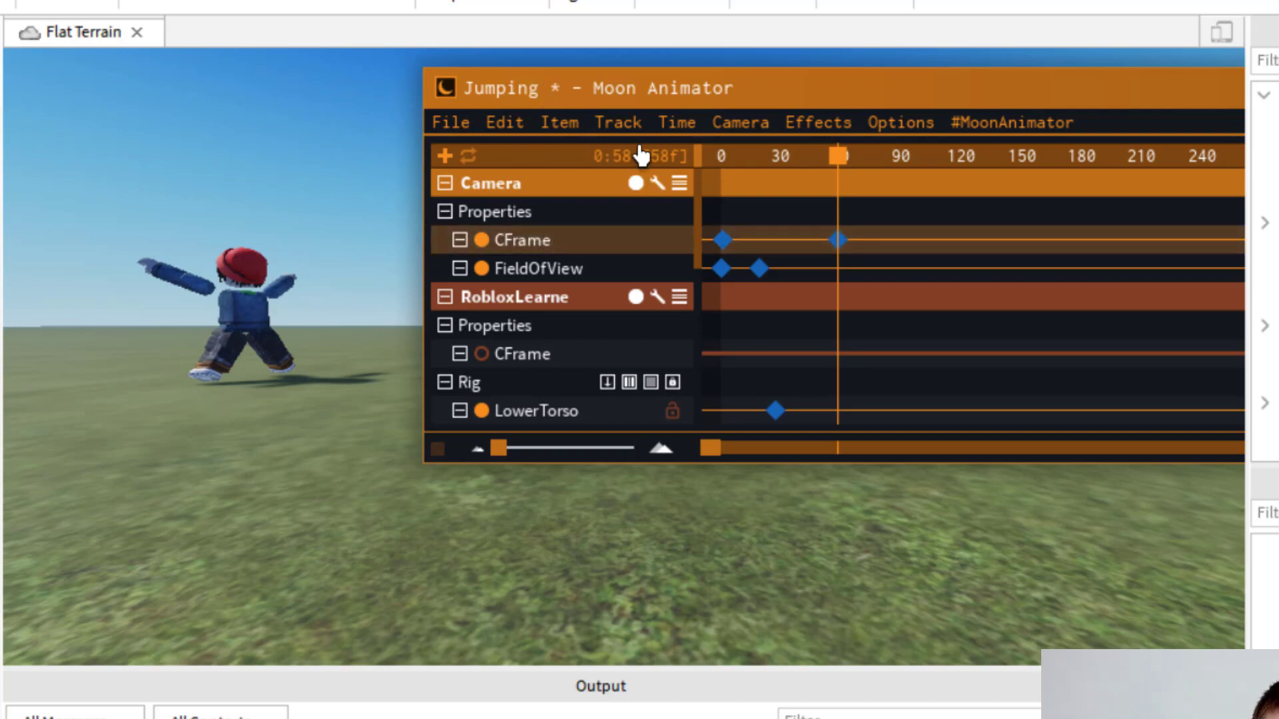
left_click(728, 158)
mouse_move(729, 163)
left_mouse_down()
mouse_move(846, 182)
mouse_move(723, 166)
left_mouse_up()
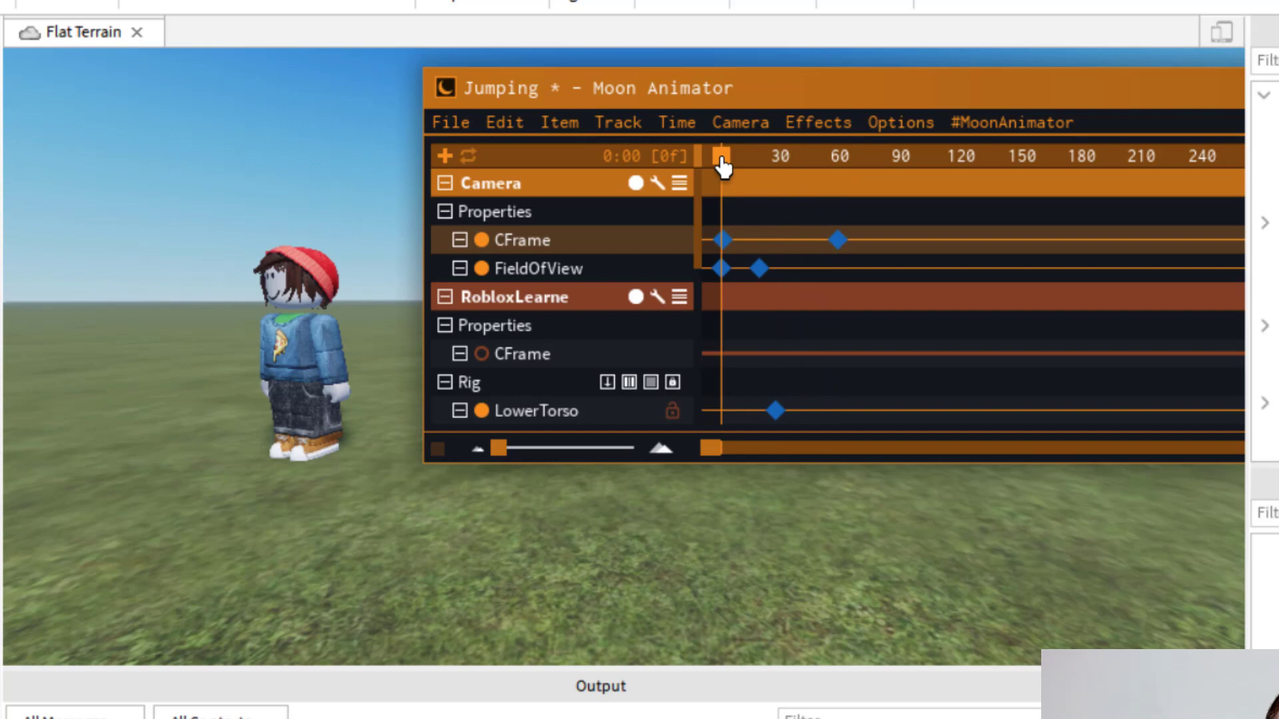